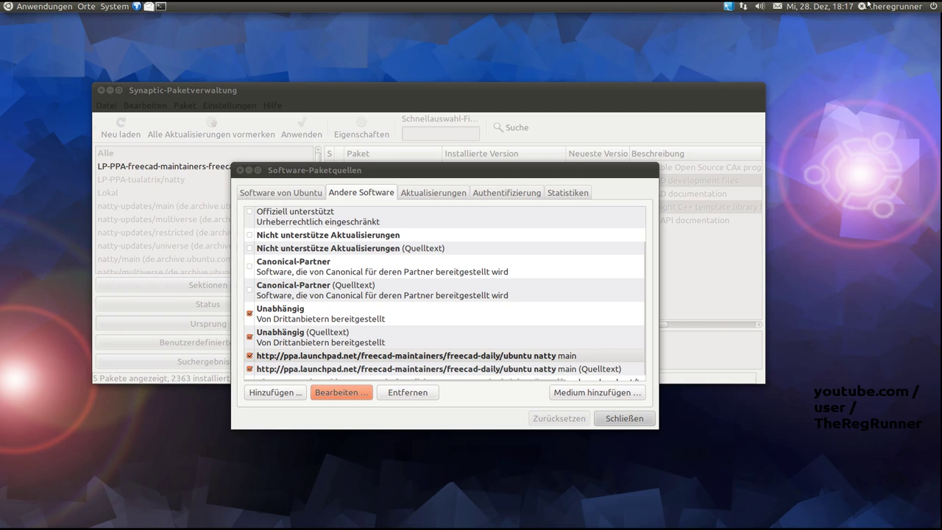
# Step: Edit the freecad-daily PPA source address in Software Sources and save the change
pyautogui.moveTo(379, 170); pyautogui.dragTo(383, 173)
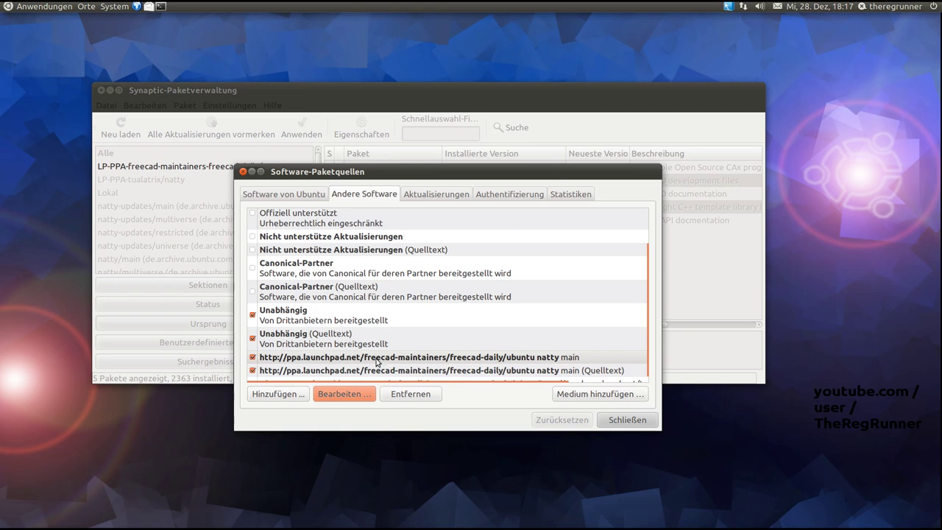
pyautogui.click(377, 360)
pyautogui.click(360, 396)
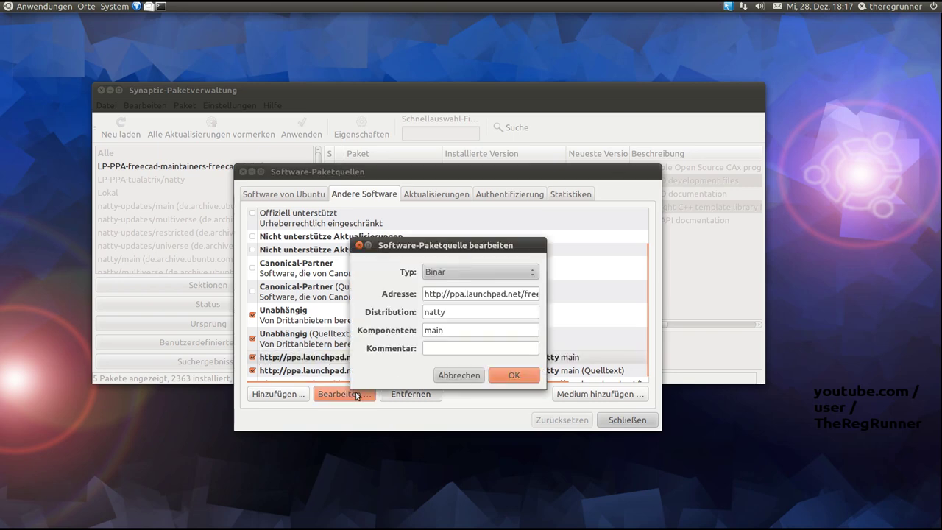
pyautogui.click(463, 295)
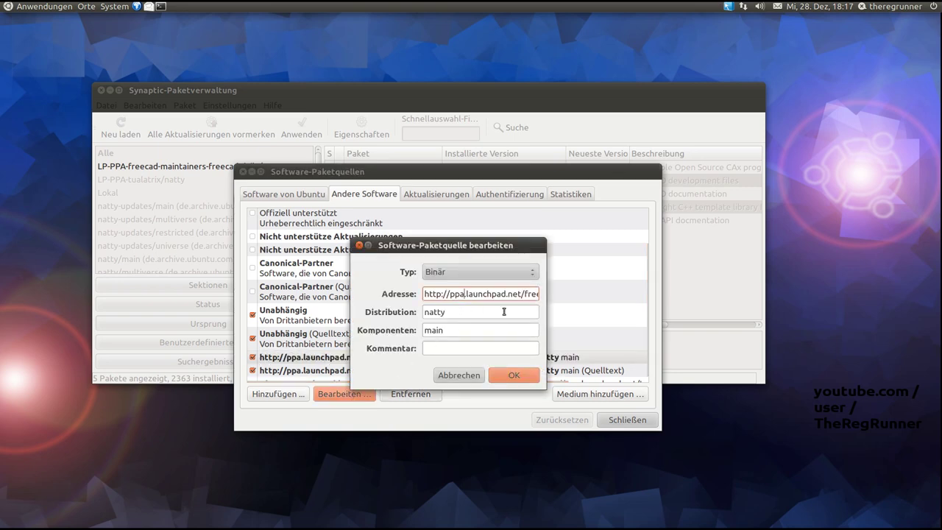
pyautogui.press('Right')
pyautogui.press('Right')
pyautogui.press('Right')
pyautogui.press('Right')
pyautogui.press('Right')
pyautogui.press('Right')
pyautogui.press('Right')
pyautogui.press('Right')
pyautogui.press('Right')
pyautogui.press('Right')
pyautogui.press('Right')
pyautogui.press('Right')
pyautogui.press('Right')
pyautogui.press('Right')
pyautogui.press('Right')
pyautogui.press('Right')
pyautogui.press('Right')
pyautogui.press('Right')
pyautogui.press('Right')
pyautogui.click(504, 378)
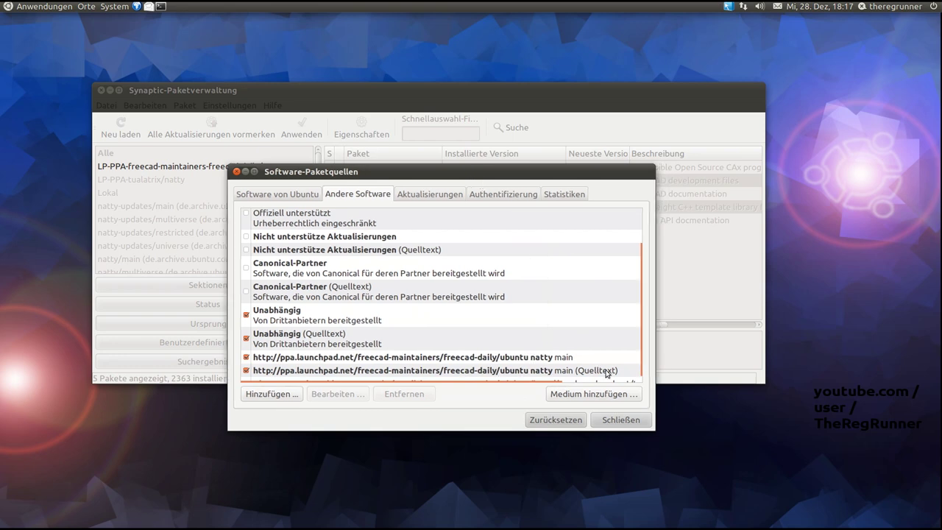
pyautogui.click(618, 420)
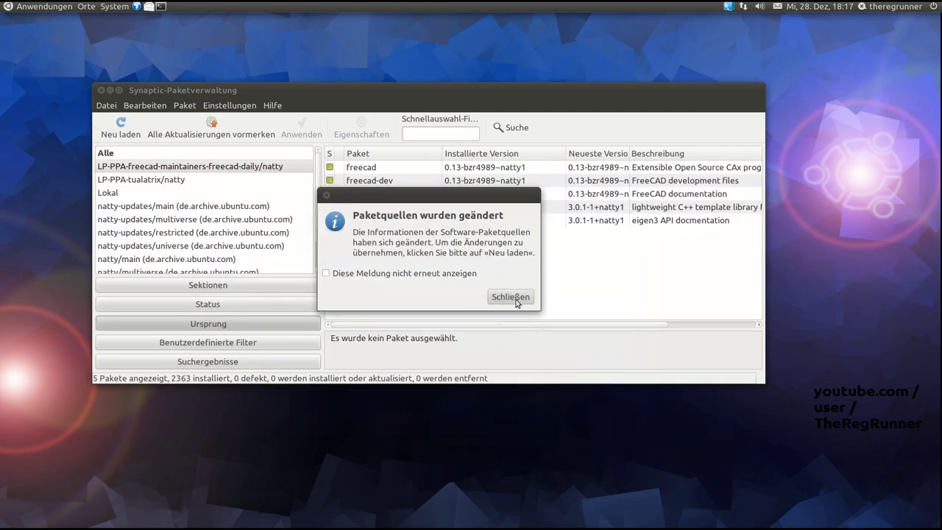
# Step: Review the freecad, freecad-dev and freecad-doc package descriptions, then close Synaptic
pyautogui.click(516, 298)
pyautogui.click(379, 169)
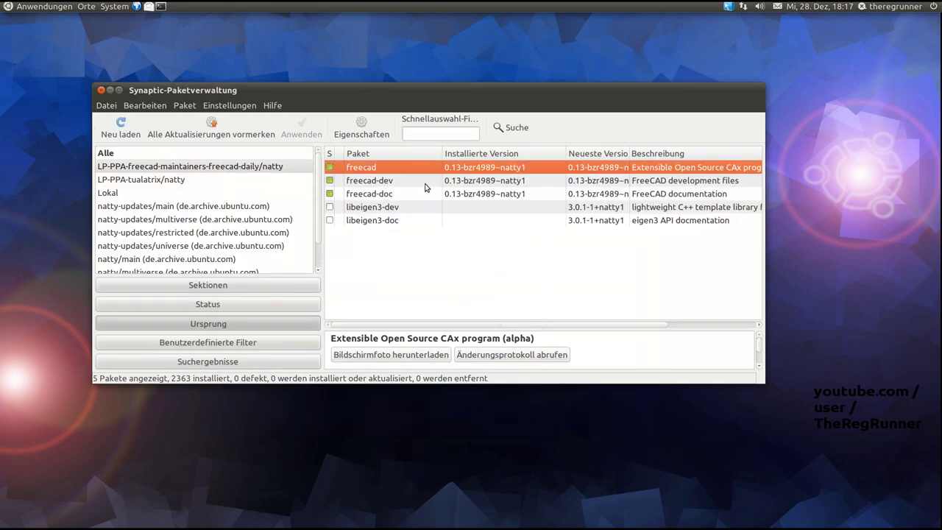
pyautogui.click(415, 184)
pyautogui.click(420, 196)
pyautogui.click(435, 182)
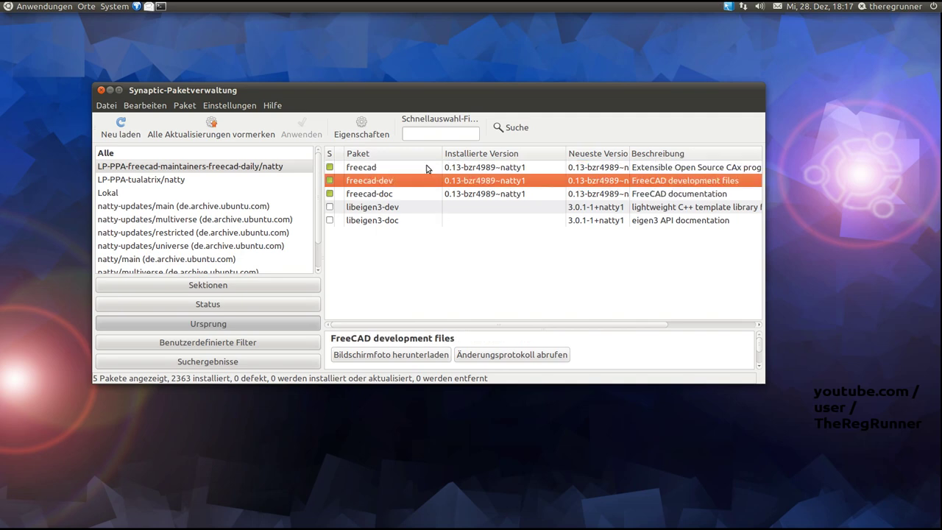
pyautogui.click(431, 168)
pyautogui.click(206, 167)
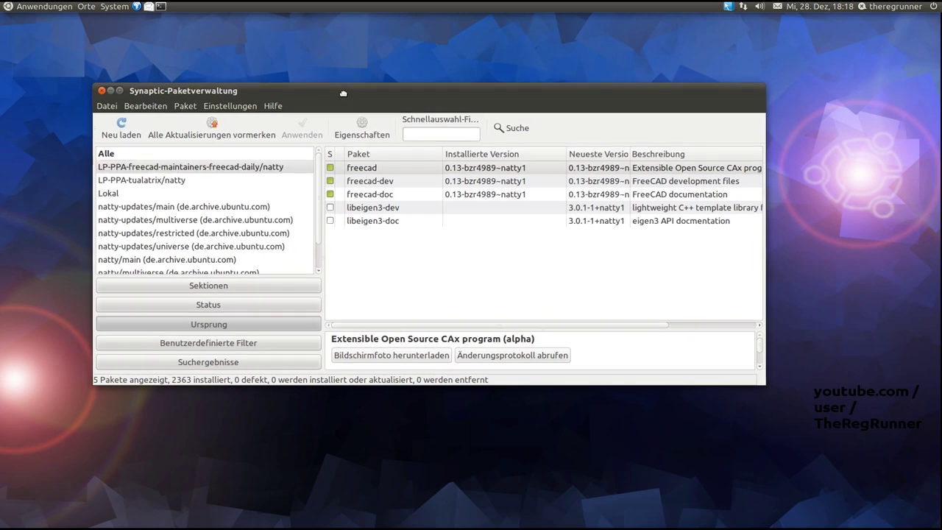
pyautogui.moveTo(346, 101); pyautogui.dragTo(341, 108)
pyautogui.click(98, 98)
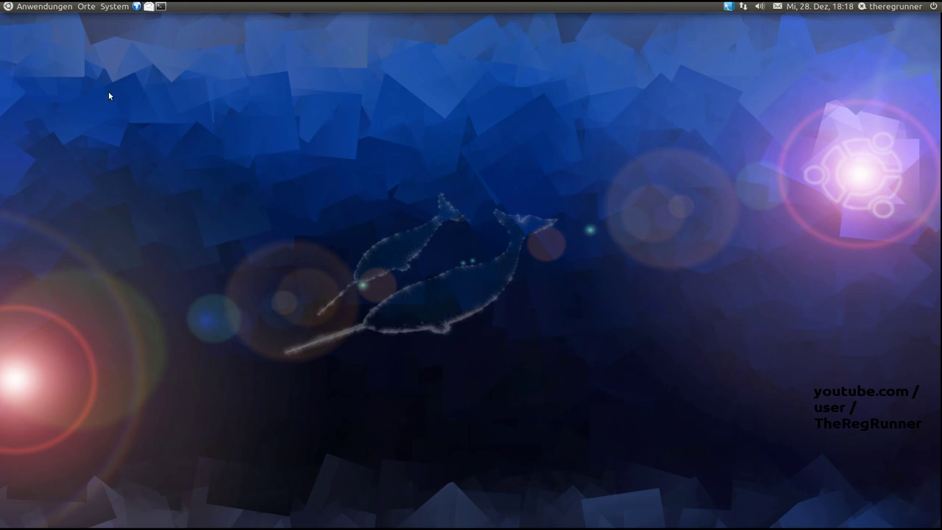
# Step: Launch FreeCAD from the Applications > Graphics menu in the top panel
pyautogui.click(53, 9)
pyautogui.moveTo(28, 48)
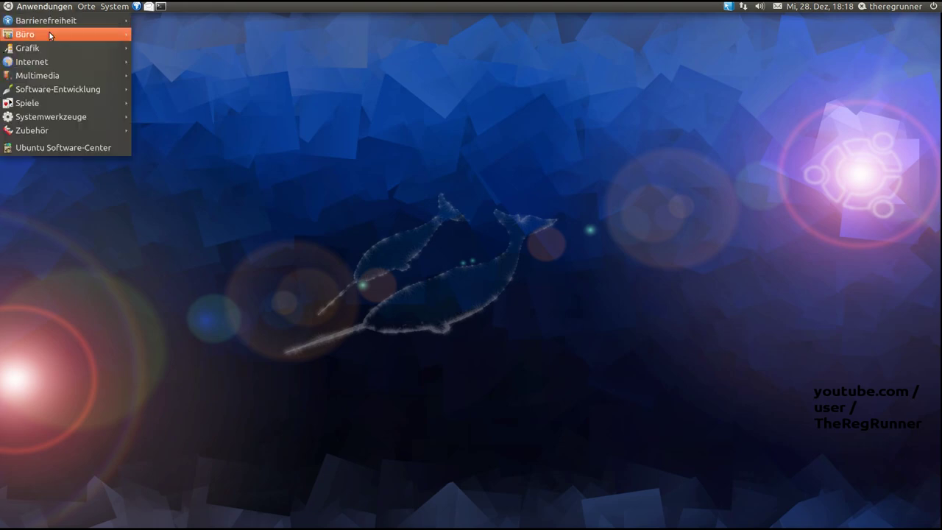
pyautogui.click(184, 62)
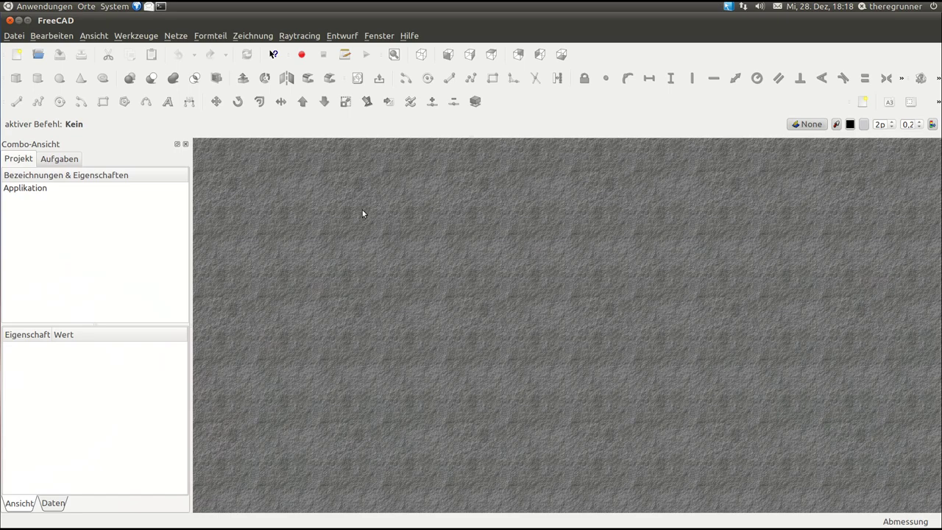
pyautogui.click(52, 35)
pyautogui.click(101, 190)
pyautogui.moveTo(410, 44)
pyautogui.mouseDown()
pyautogui.moveTo(394, 58)
pyautogui.moveTo(409, 55)
pyautogui.mouseUp()
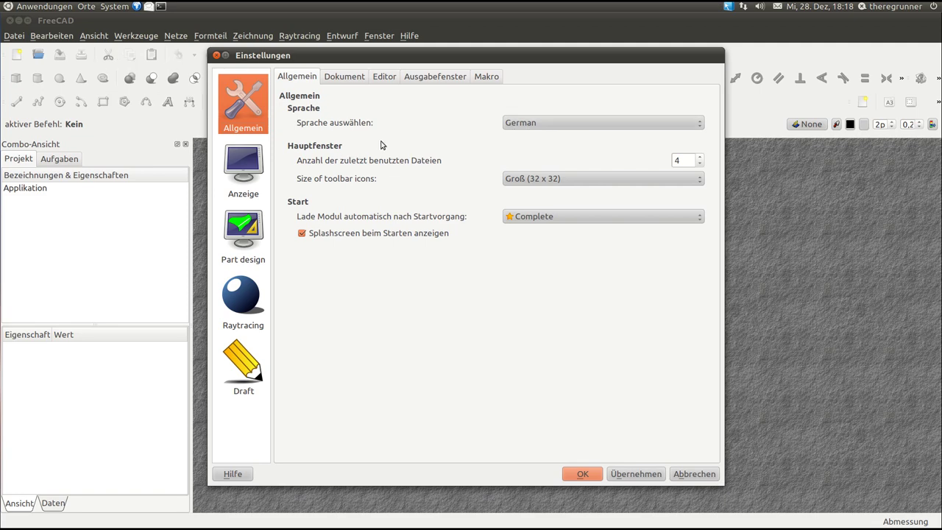
pyautogui.click(357, 81)
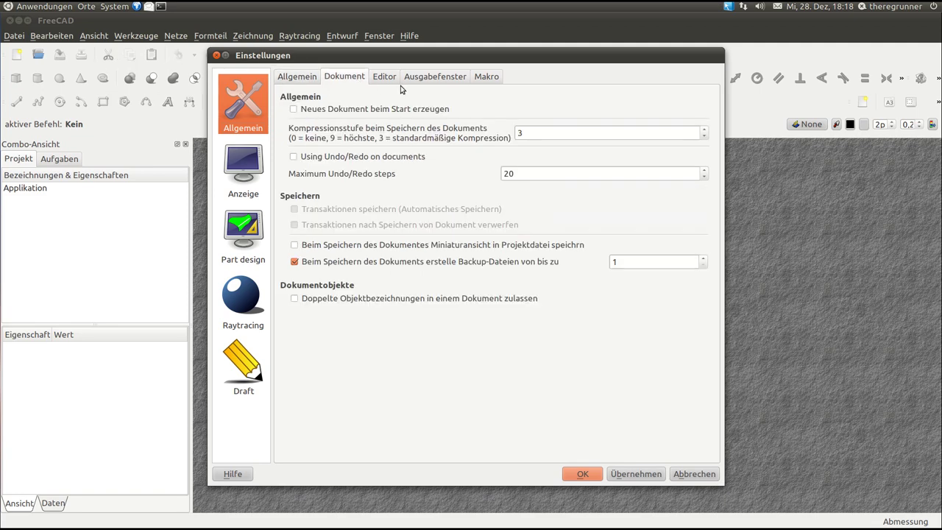
pyautogui.click(393, 79)
pyautogui.click(434, 80)
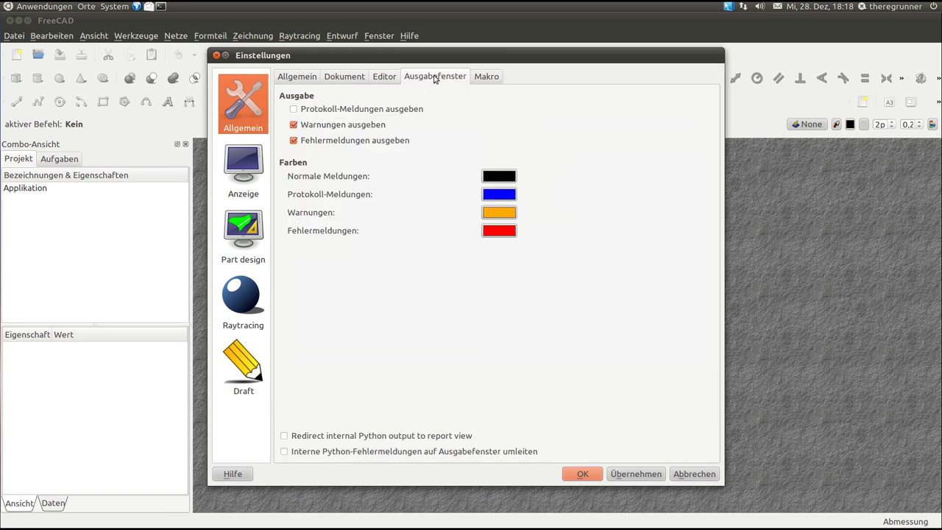
pyautogui.click(479, 83)
pyautogui.click(313, 81)
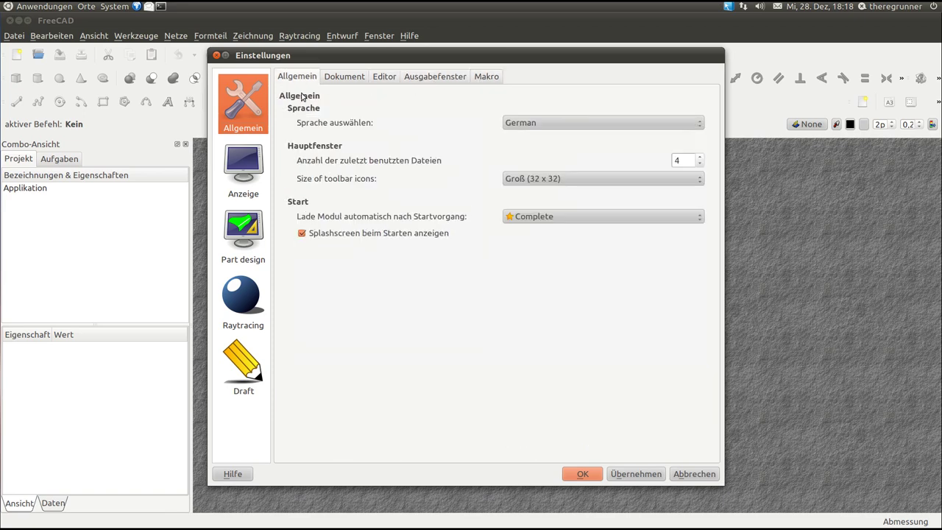
pyautogui.click(241, 168)
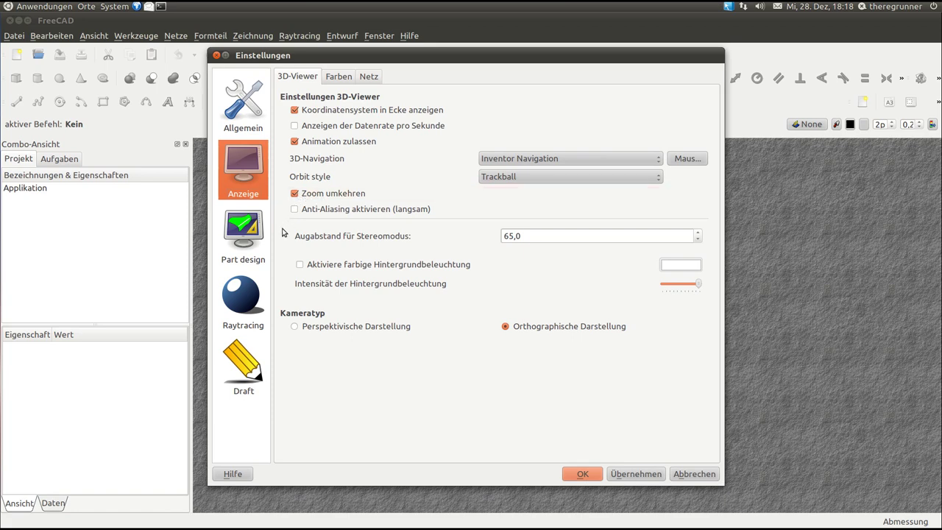
pyautogui.click(340, 78)
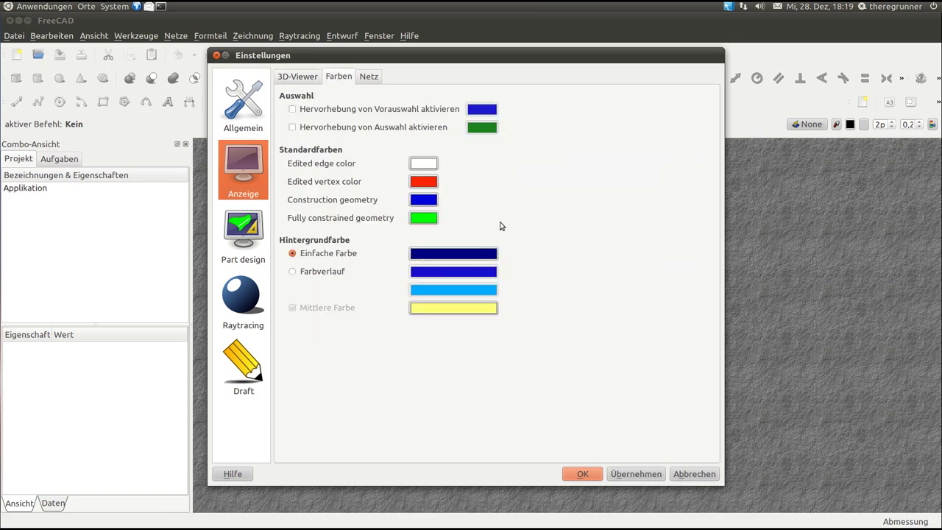
pyautogui.click(256, 237)
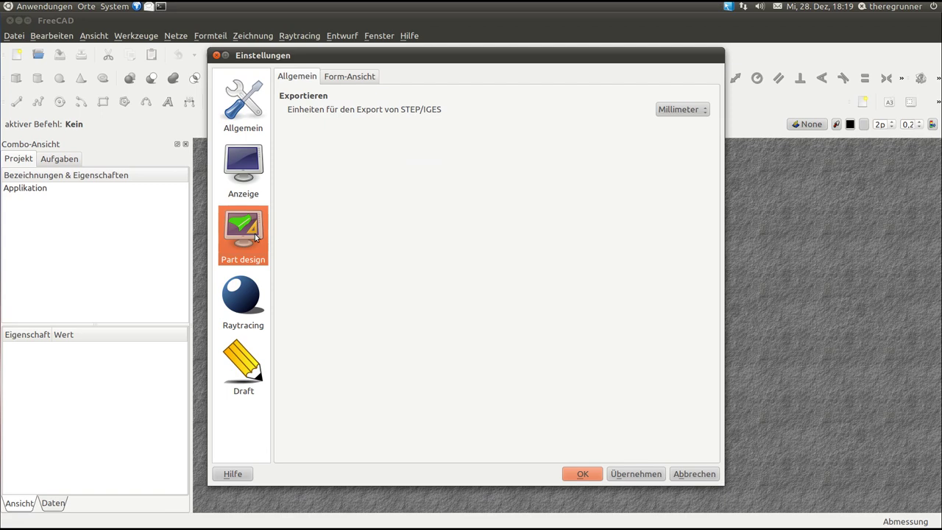
pyautogui.click(249, 291)
pyautogui.click(246, 368)
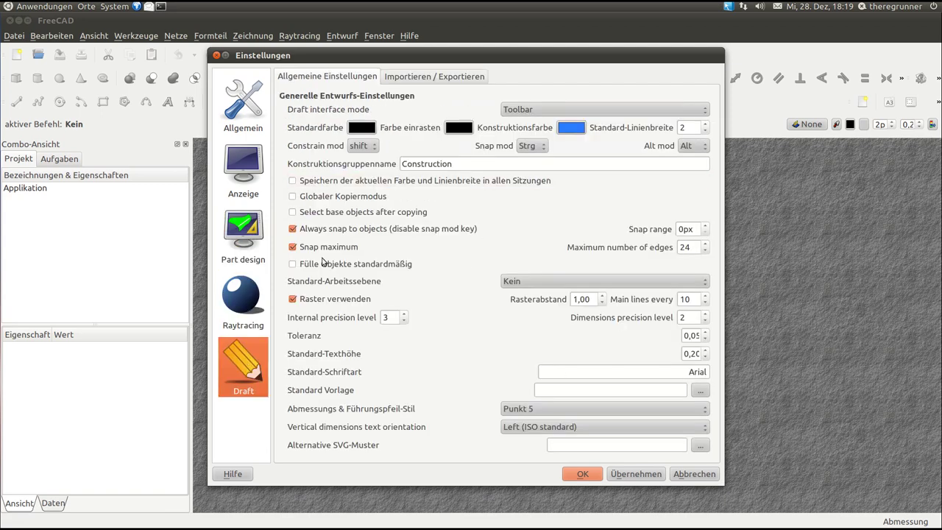
pyautogui.click(695, 474)
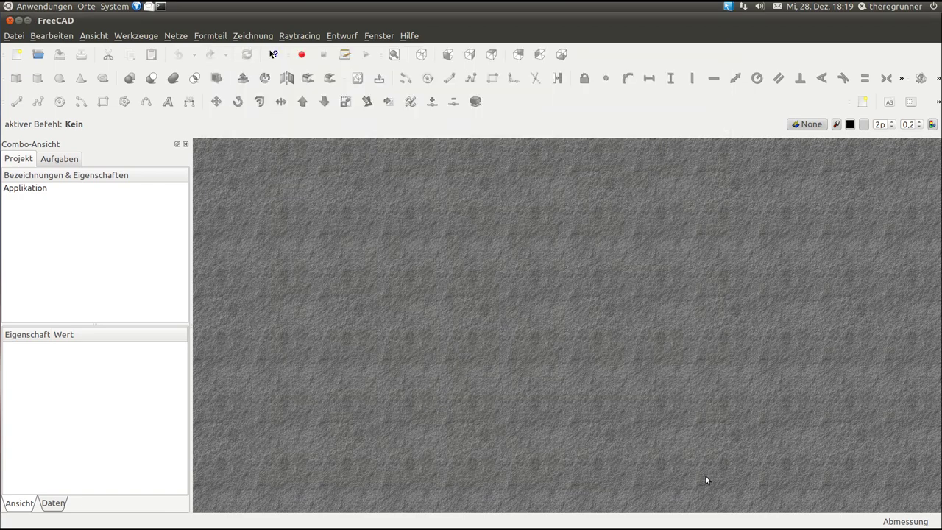
pyautogui.click(16, 55)
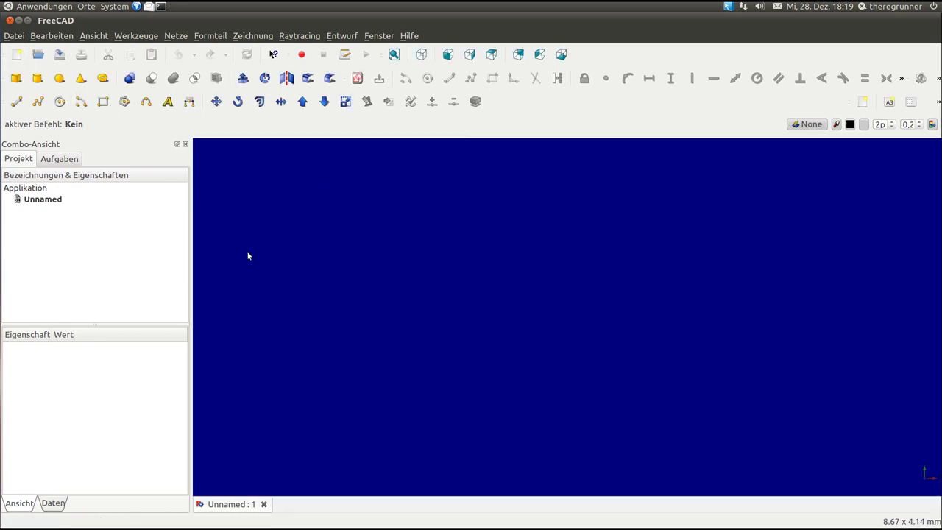
# Step: Narrow the Combo View, select the Unnamed document and switch to isometric view
pyautogui.moveTo(191, 263); pyautogui.dragTo(159, 260)
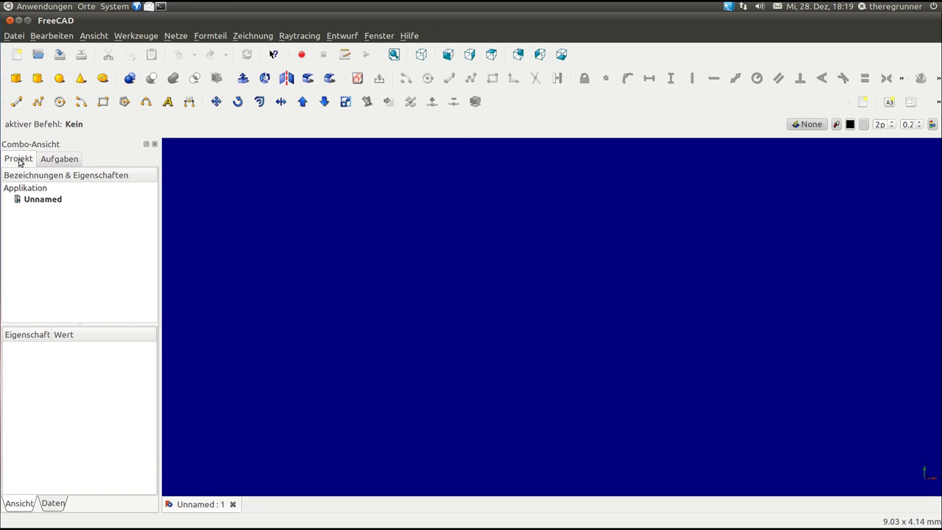
pyautogui.click(41, 202)
pyautogui.click(421, 56)
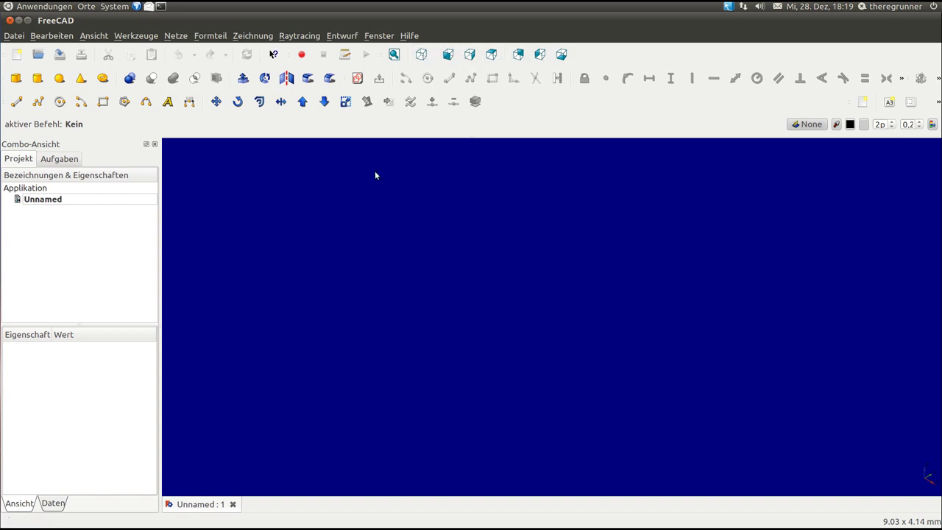
pyautogui.click(357, 79)
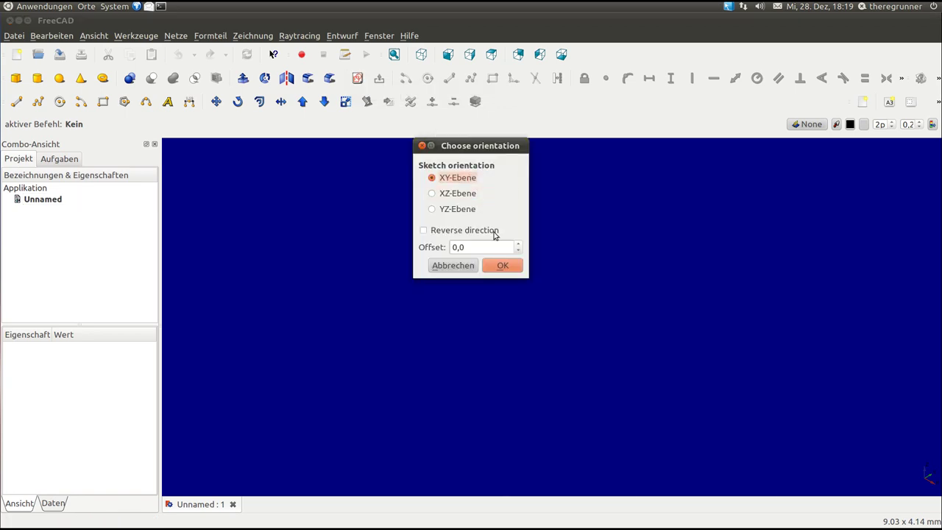
# Step: Place the new sketch on the XY plane and orbit around its empty grid
pyautogui.click(504, 267)
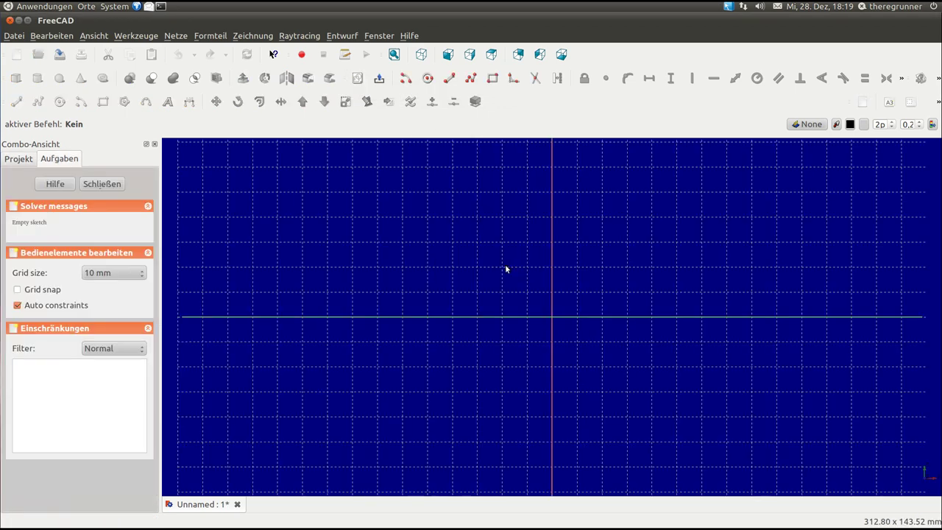
pyautogui.scroll(-1, 505, 270)
pyautogui.scroll(-1, 504, 270)
pyautogui.scroll(-2, 505, 269)
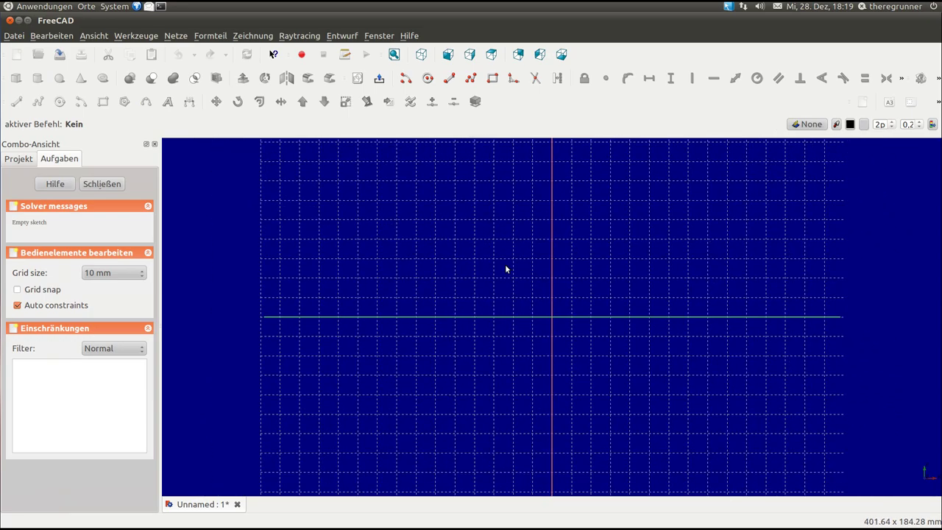
pyautogui.moveTo(505, 267)
pyautogui.mouseDown(button='middle')
pyautogui.moveTo(506, 229)
pyautogui.moveTo(567, 357)
pyautogui.moveTo(543, 290)
pyautogui.moveTo(598, 332)
pyautogui.moveTo(750, 332)
pyautogui.moveTo(463, 366)
pyautogui.moveTo(748, 351)
pyautogui.moveTo(797, 319)
pyautogui.mouseUp(button='middle')
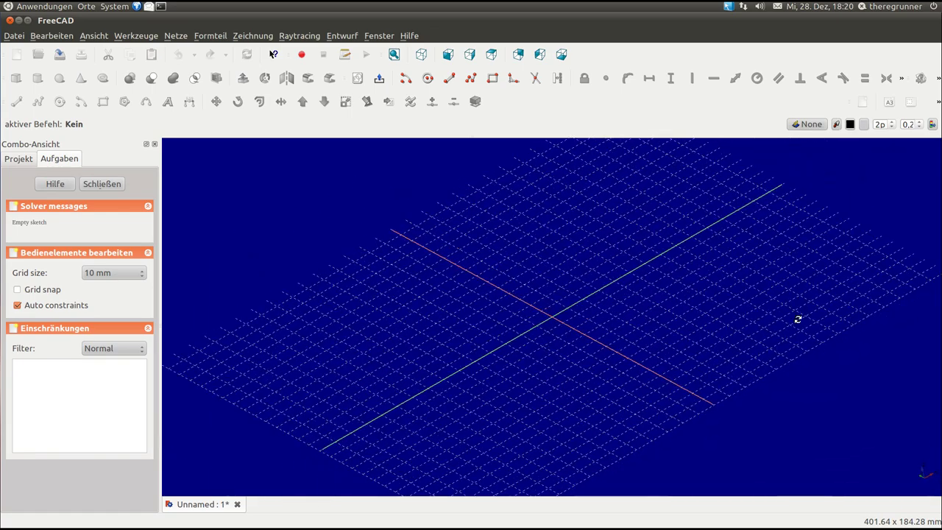
pyautogui.moveTo(586, 306)
pyautogui.mouseDown(button='middle')
pyautogui.moveTo(561, 322)
pyautogui.moveTo(557, 294)
pyautogui.mouseUp(button='middle')
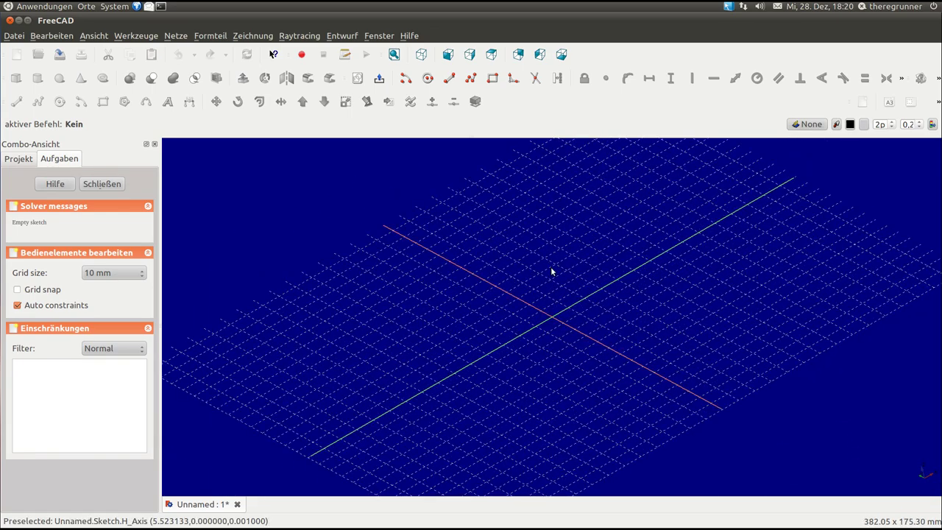
pyautogui.moveTo(551, 268)
pyautogui.mouseDown(button='middle')
pyautogui.moveTo(696, 307)
pyautogui.moveTo(683, 277)
pyautogui.moveTo(515, 242)
pyautogui.moveTo(530, 261)
pyautogui.mouseUp(button='middle')
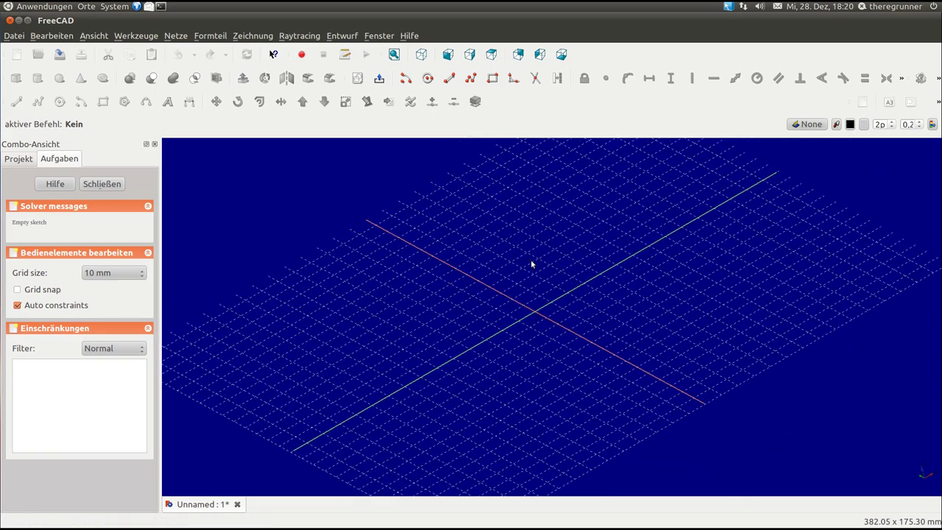
pyautogui.scroll(-1, 552, 256)
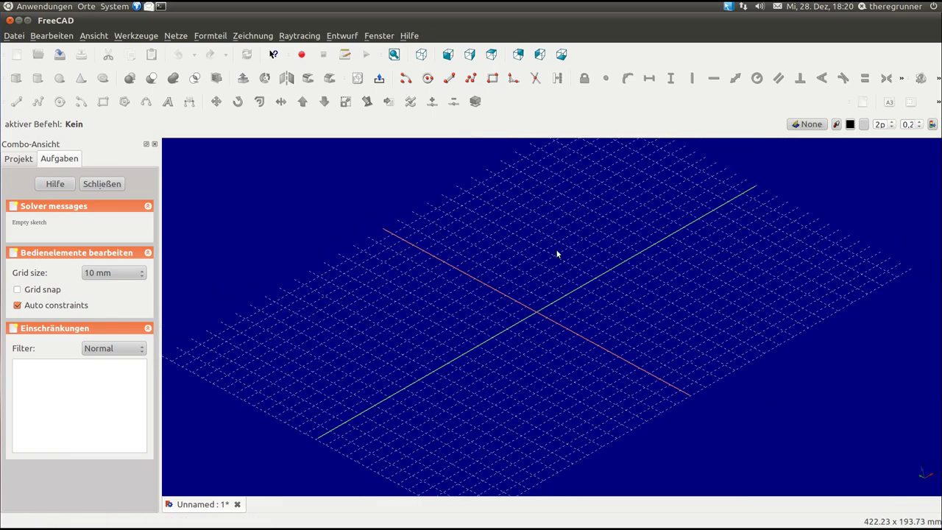
# Step: Return to the top view and enable 10 mm grid snapping
pyautogui.rightClick(551, 254)
pyautogui.click(547, 255)
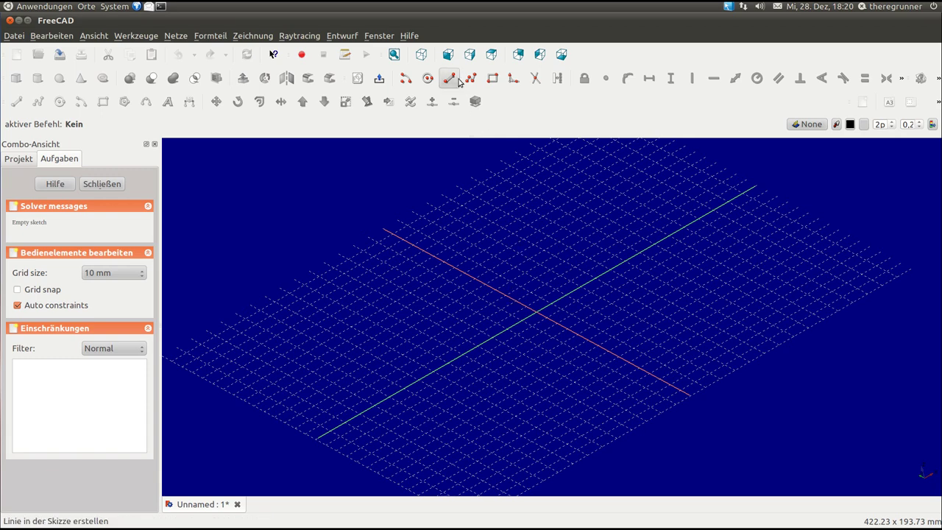
pyautogui.click(492, 56)
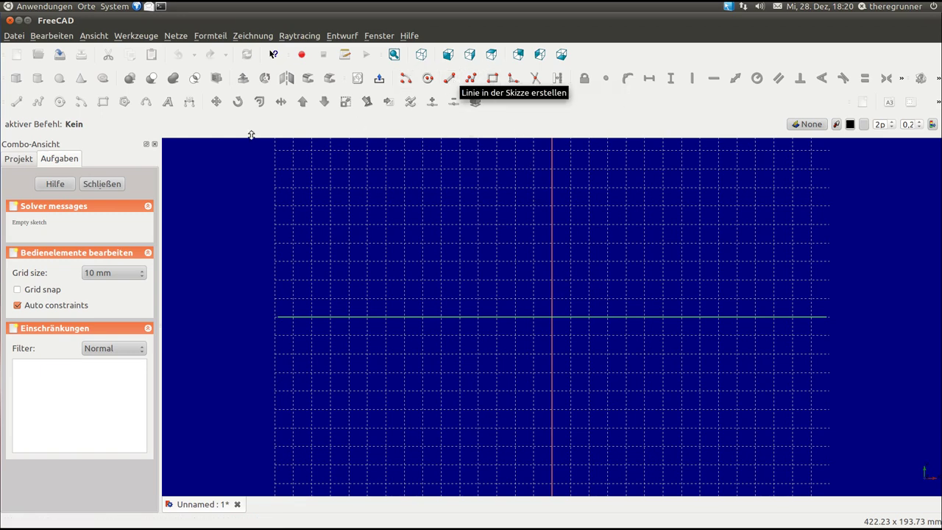
pyautogui.click(18, 291)
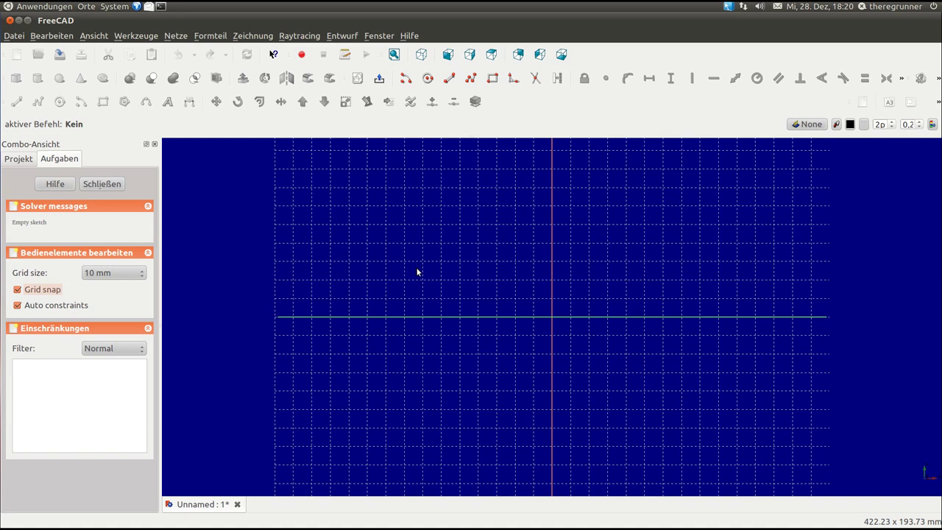
# Step: Draw a rectangle between two grid corners in the sketch
pyautogui.click(491, 83)
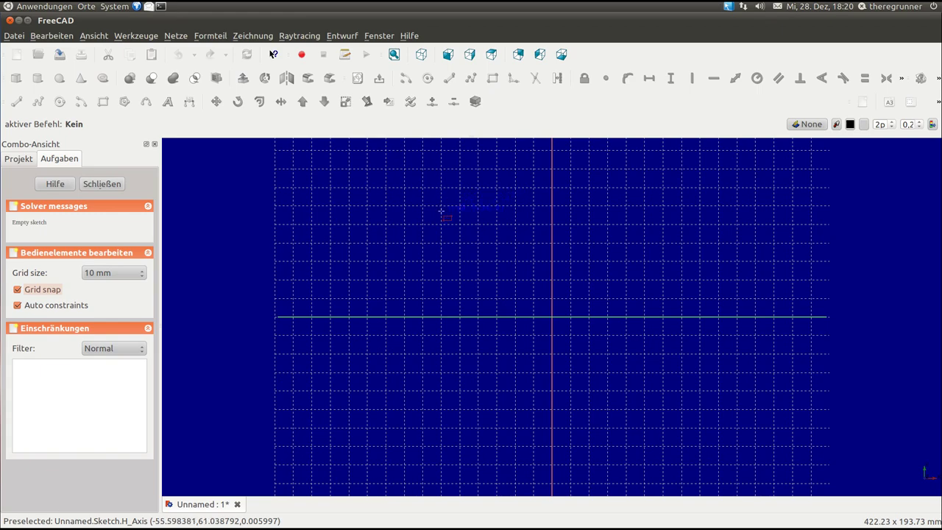
pyautogui.scroll(1, 470, 257)
pyautogui.scroll(1, 470, 257)
pyautogui.scroll(1, 470, 257)
pyautogui.scroll(1, 470, 257)
pyautogui.scroll(1, 470, 257)
pyautogui.scroll(1, 470, 257)
pyautogui.scroll(1, 470, 257)
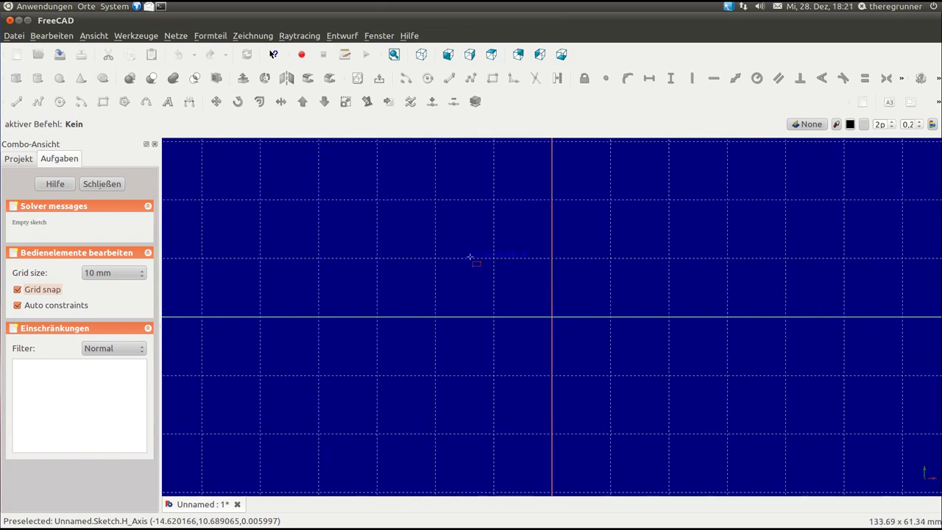
pyautogui.scroll(1, 388, 211)
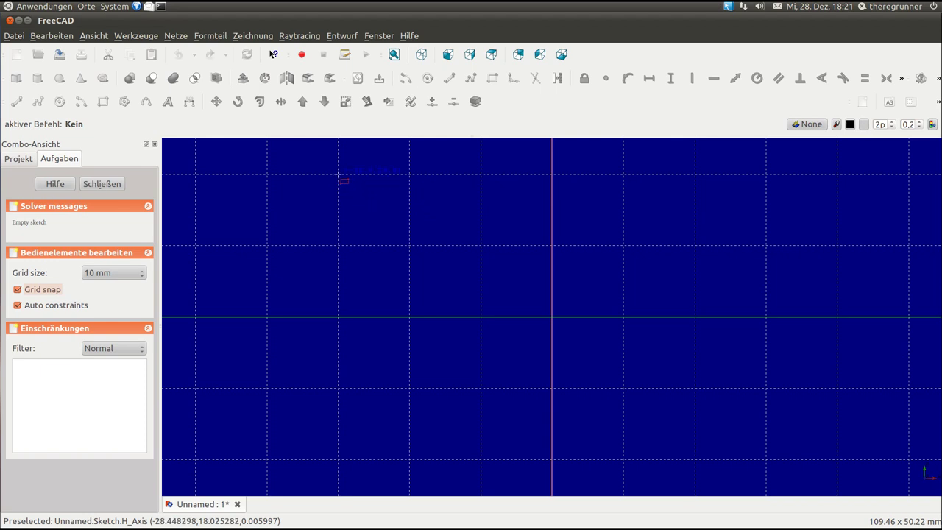
pyautogui.click(338, 175)
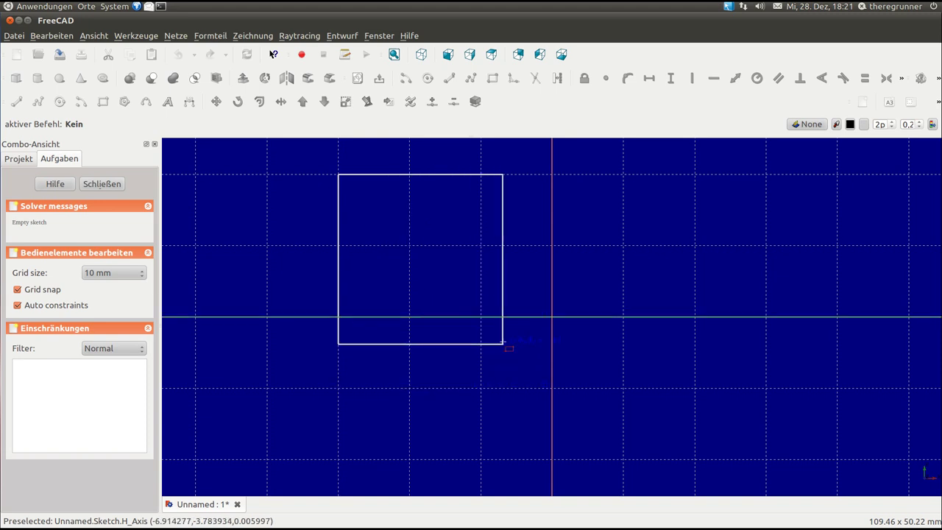
pyautogui.click(481, 247)
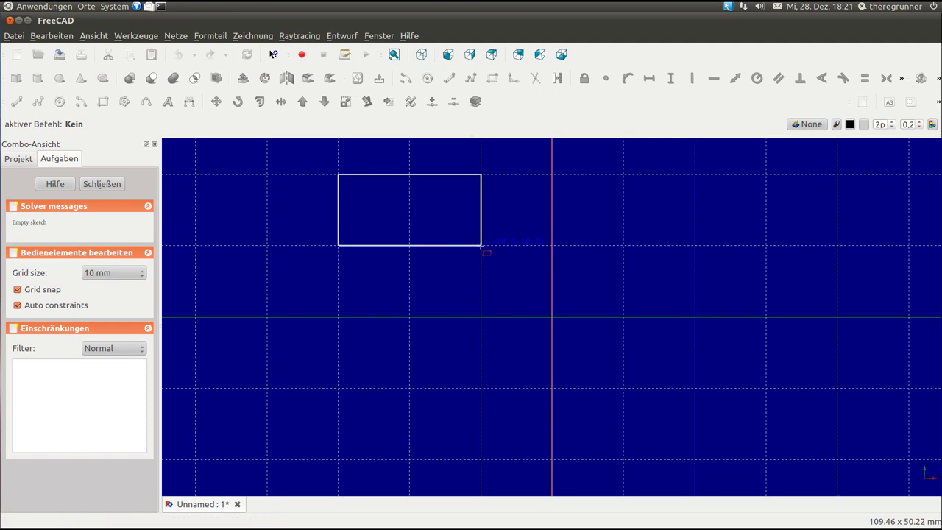
pyautogui.click(481, 246)
# Step: Resize the rectangle to about four by three grid cells, then close and select the Sketch
pyautogui.scroll(-1, 484, 262)
pyautogui.scroll(-1, 484, 263)
pyautogui.scroll(-1, 484, 263)
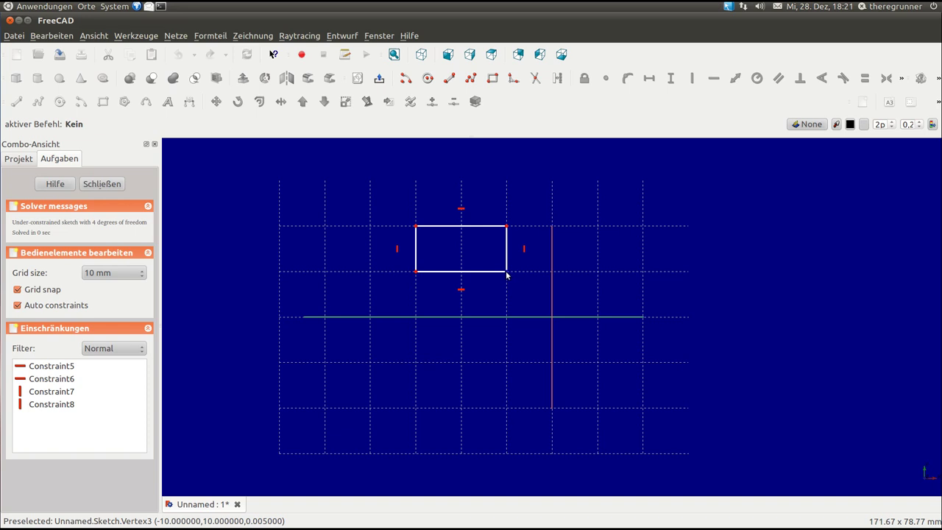
pyautogui.moveTo(506, 272); pyautogui.dragTo(500, 363)
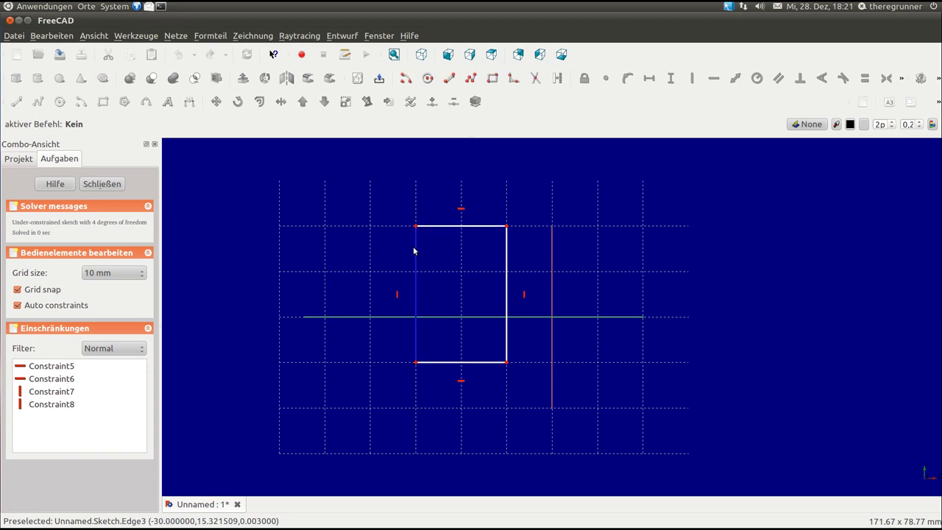
pyautogui.moveTo(415, 268); pyautogui.dragTo(329, 273)
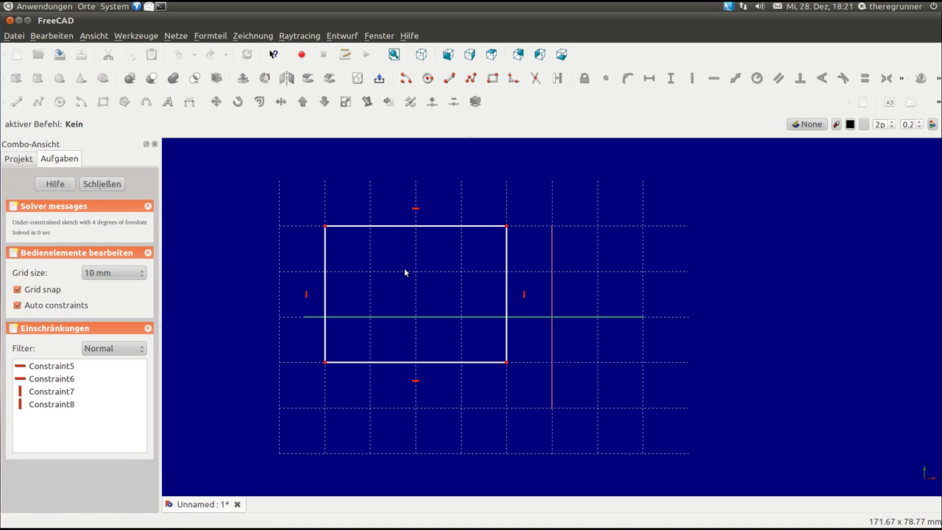
pyautogui.scroll(1, 404, 272)
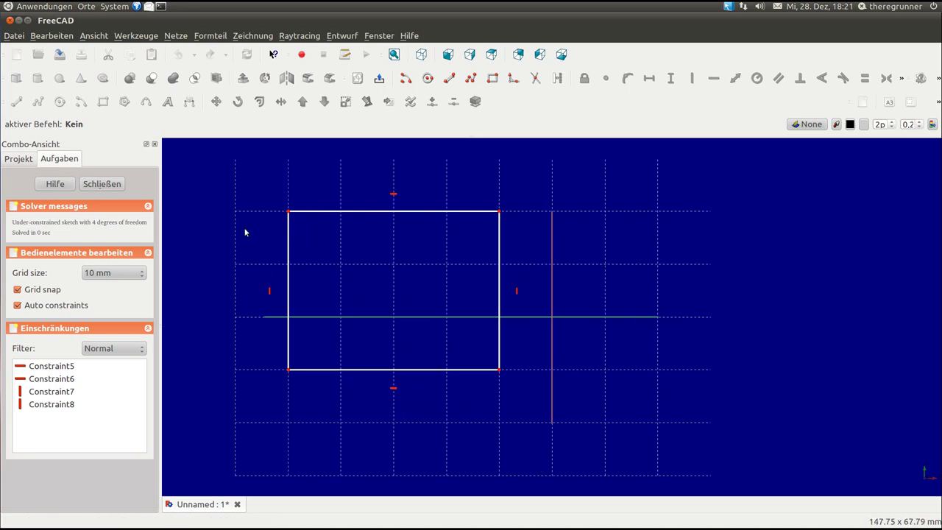
pyautogui.click(103, 184)
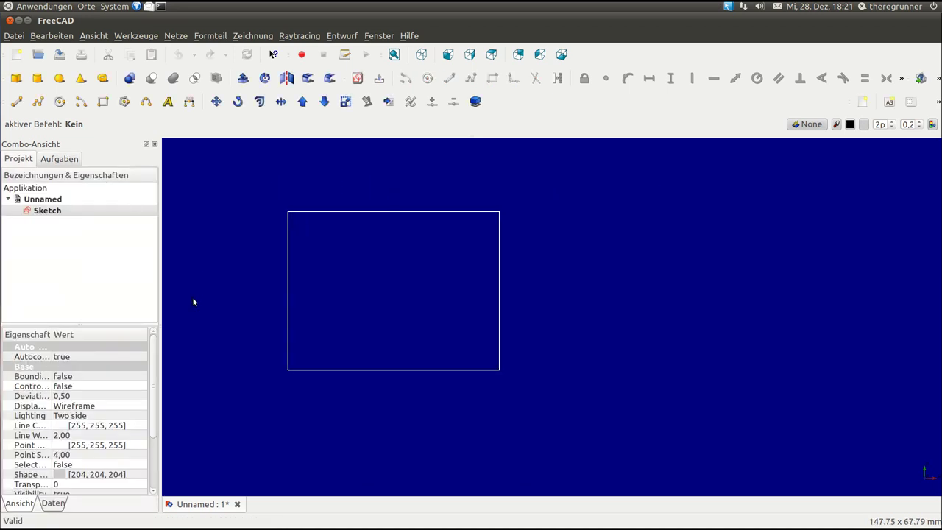
pyautogui.click(81, 212)
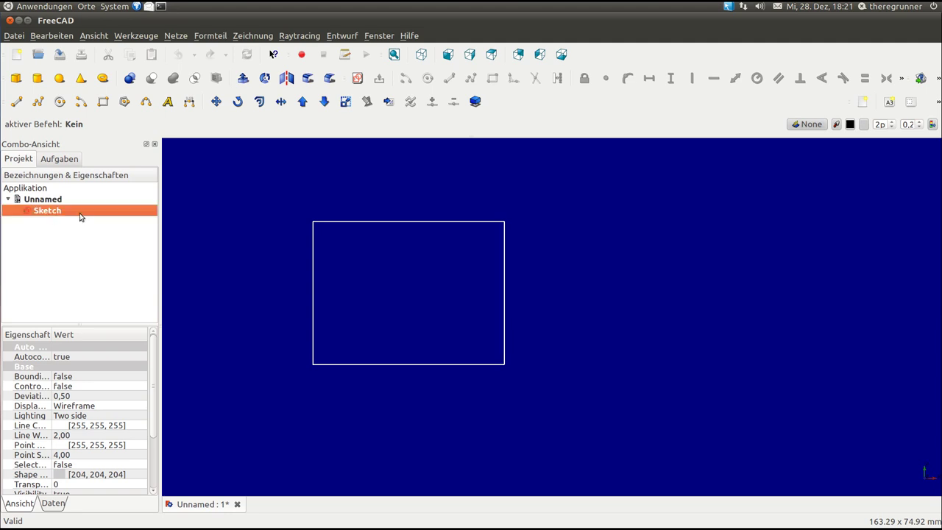
# Step: Set the sketch's Line Color to yellow (255, 255, 0) and Line Width to 6
pyautogui.moveTo(94, 324); pyautogui.dragTo(94, 235)
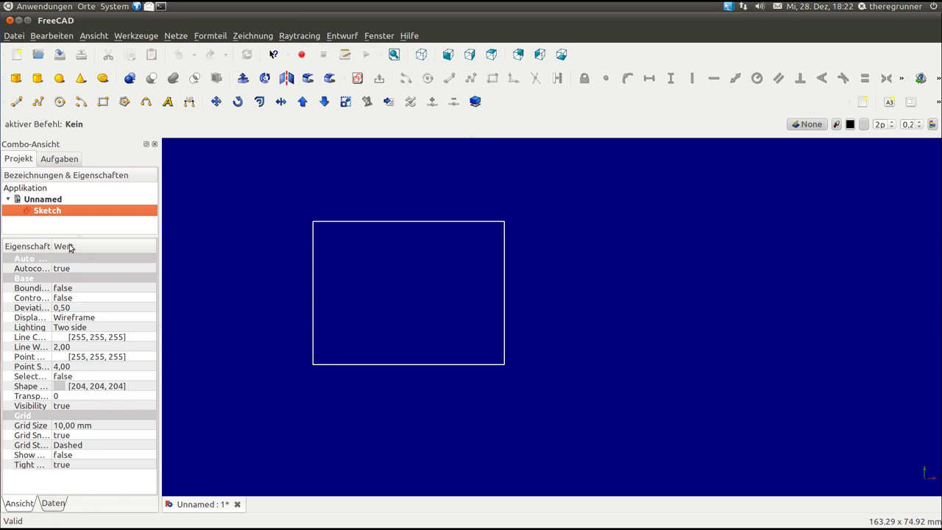
pyautogui.moveTo(53, 245); pyautogui.dragTo(82, 245)
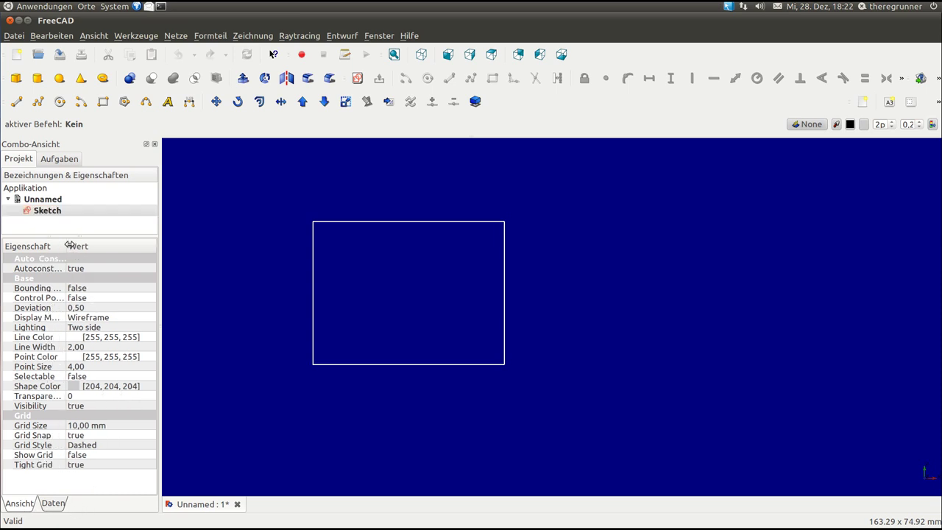
pyautogui.click(88, 338)
pyautogui.click(100, 339)
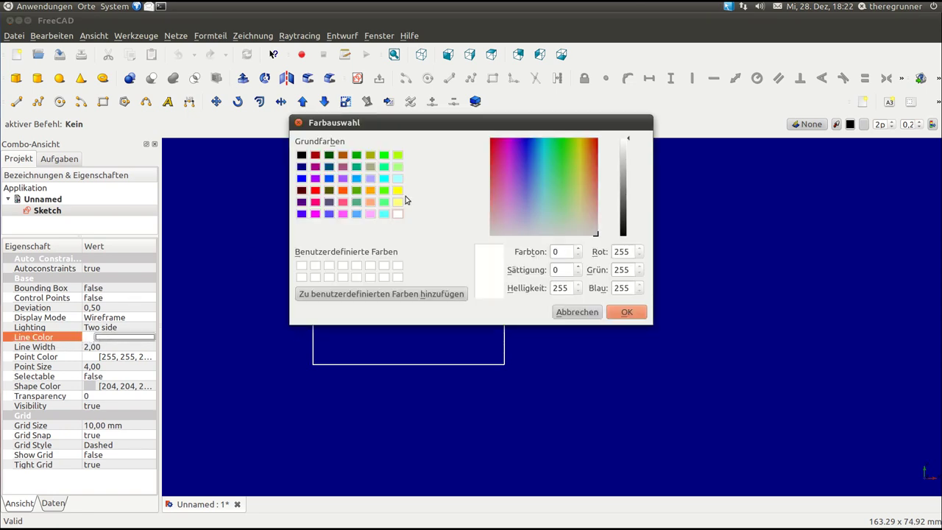
pyautogui.click(398, 193)
pyautogui.click(627, 312)
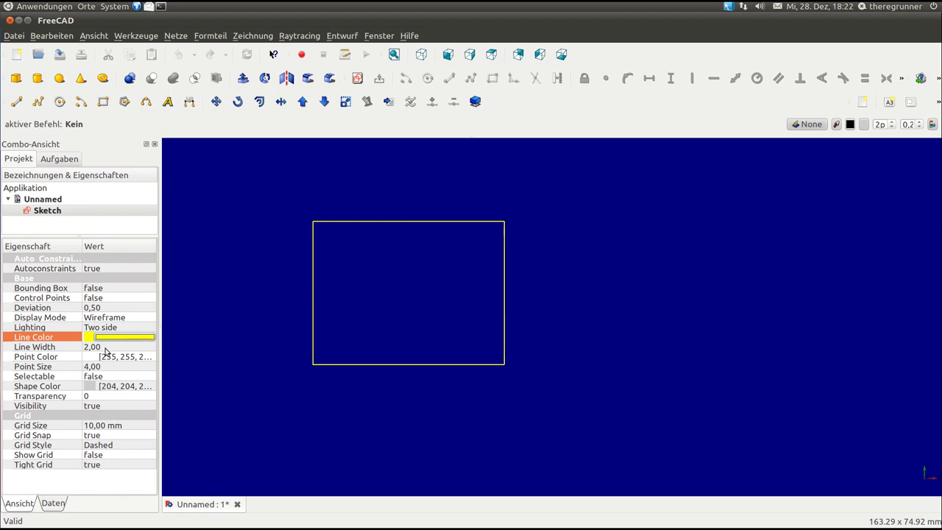
pyautogui.click(106, 347)
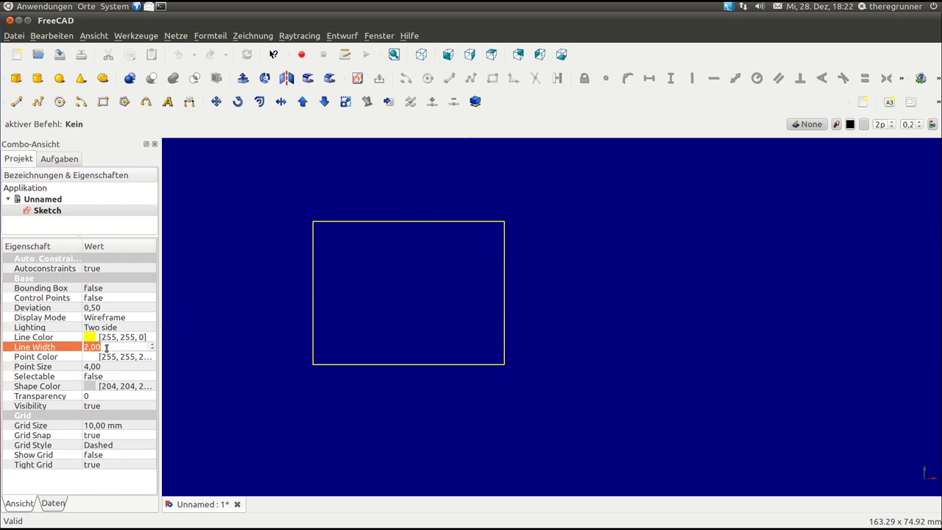
pyautogui.write('6,')
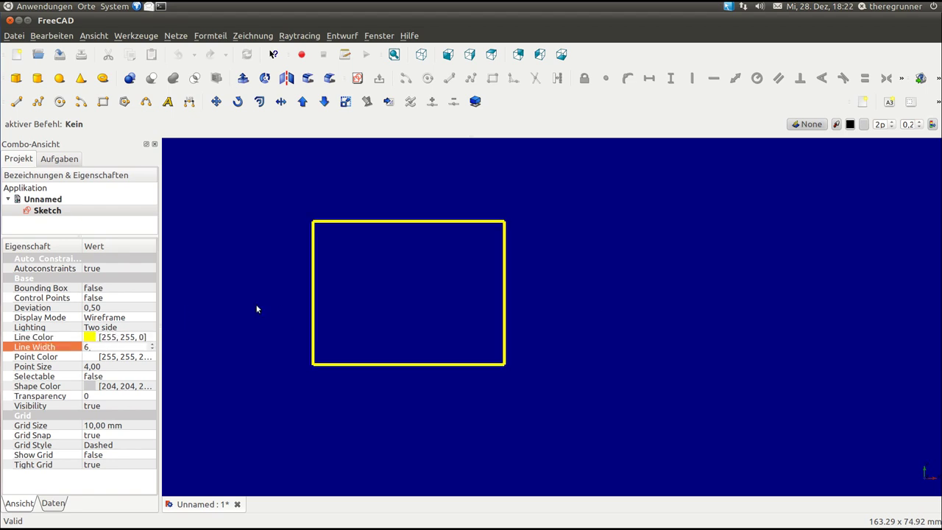
# Step: Apply the line width of 6 and orbit the view to tilt the rectangle
pyautogui.click(230, 307)
pyautogui.moveTo(471, 270)
pyautogui.mouseDown(button='middle')
pyautogui.moveTo(412, 221)
pyautogui.moveTo(473, 280)
pyautogui.moveTo(434, 174)
pyautogui.moveTo(424, 290)
pyautogui.moveTo(425, 217)
pyautogui.moveTo(407, 286)
pyautogui.moveTo(440, 298)
pyautogui.moveTo(399, 263)
pyautogui.mouseUp(button='middle')
pyautogui.moveTo(326, 252); pyautogui.dragTo(408, 298, button='middle')
pyautogui.scroll(1, 429, 283)
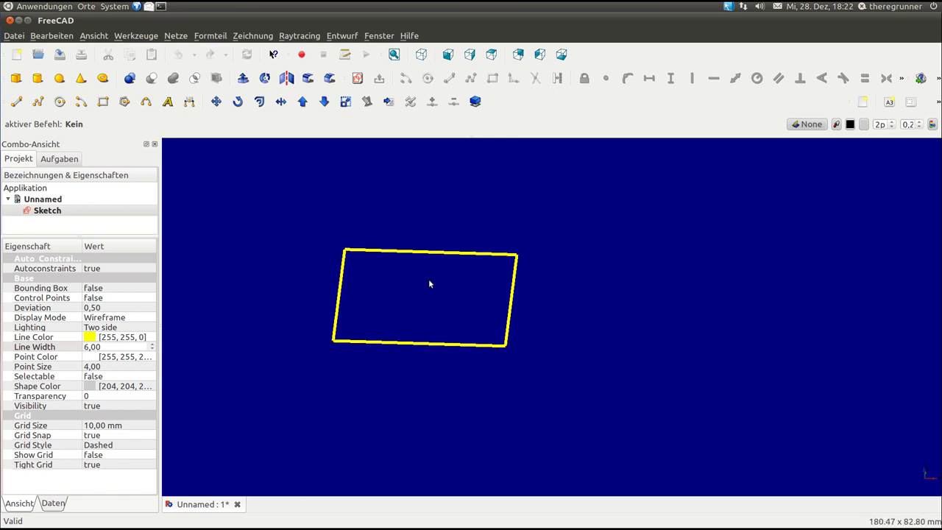
# Step: Turn Show Grid on and reduce Grid Size from 10 mm to 1 mm
pyautogui.click(108, 457)
pyautogui.click(111, 456)
pyautogui.click(111, 470)
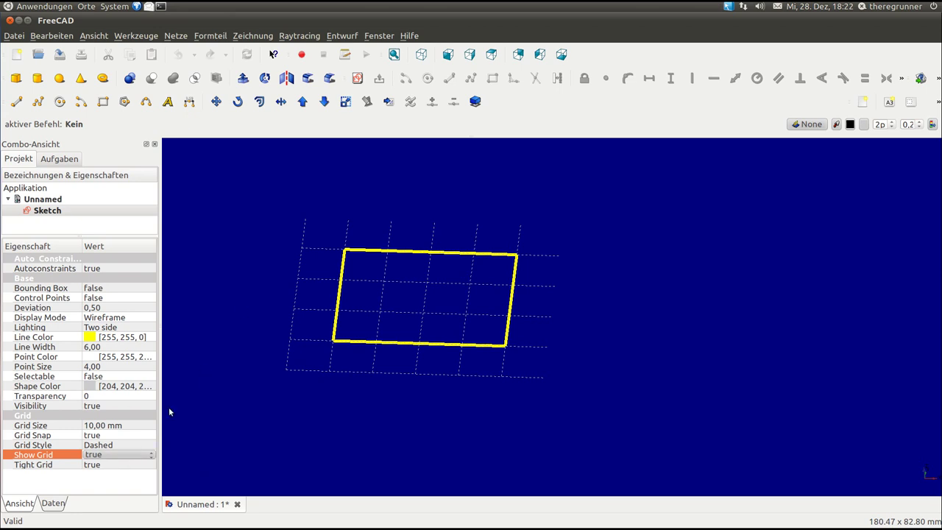
pyautogui.click(111, 428)
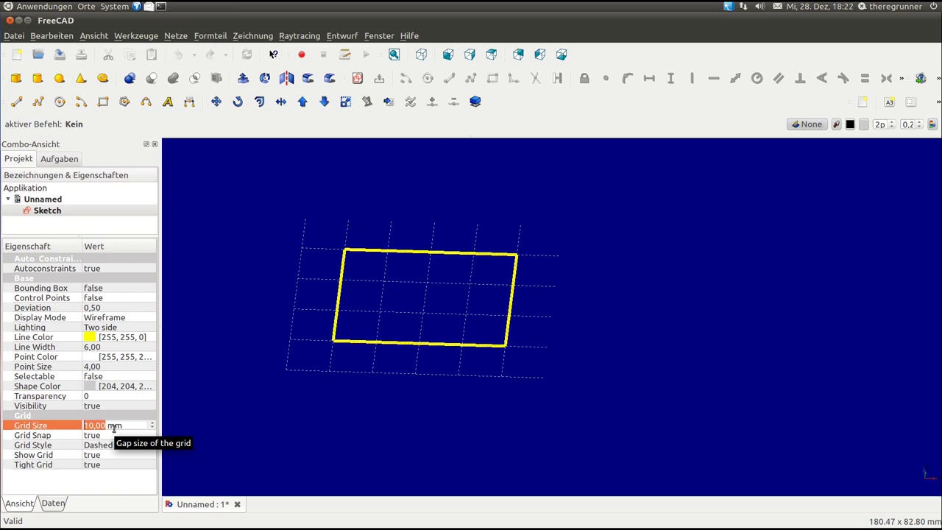
pyautogui.write('1')
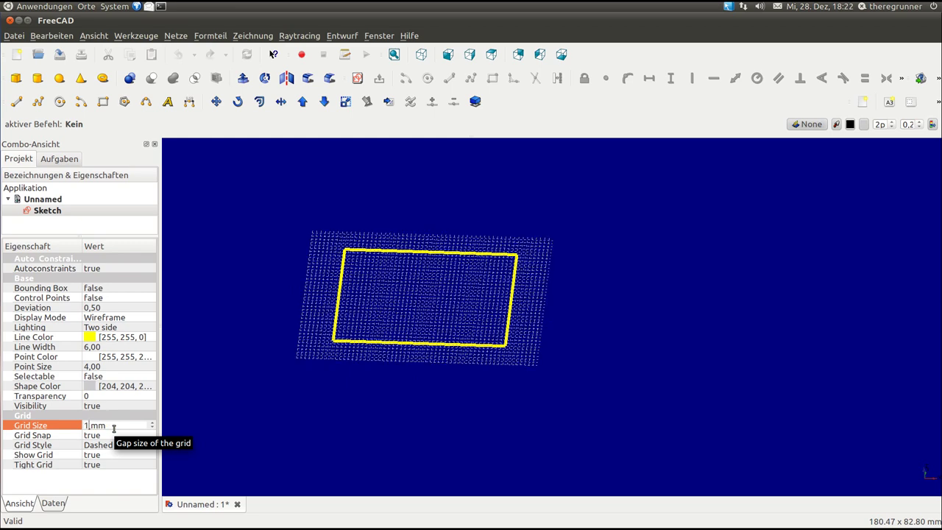
pyautogui.scroll(-1, 422, 262)
pyautogui.scroll(-1, 416, 264)
pyautogui.scroll(-1, 406, 265)
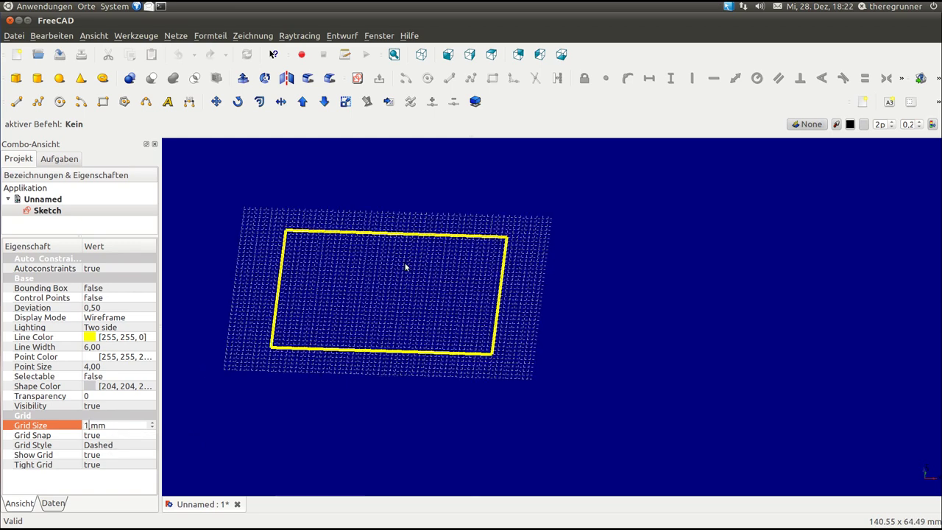
pyautogui.click(56, 503)
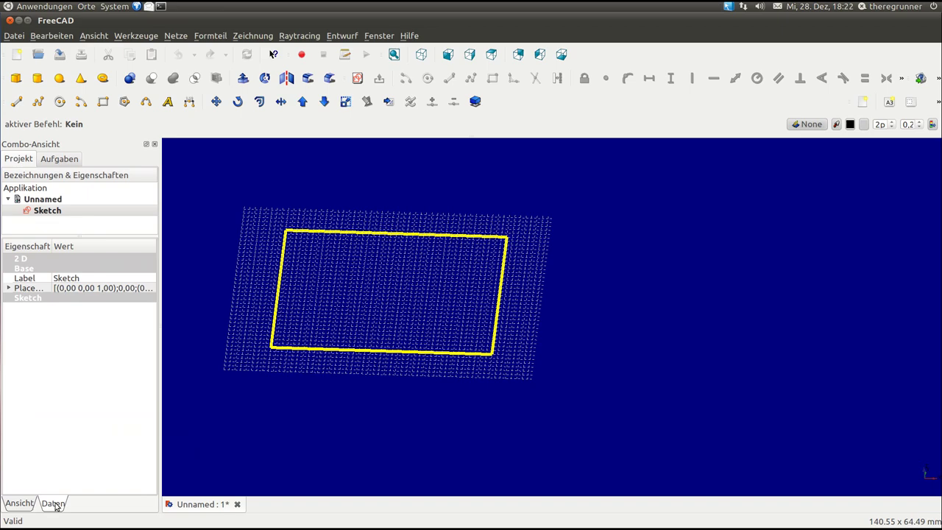
# Step: Centre the rectangle in view and expand the sketch's Placement > Position properties
pyautogui.scroll(-1, 290, 278)
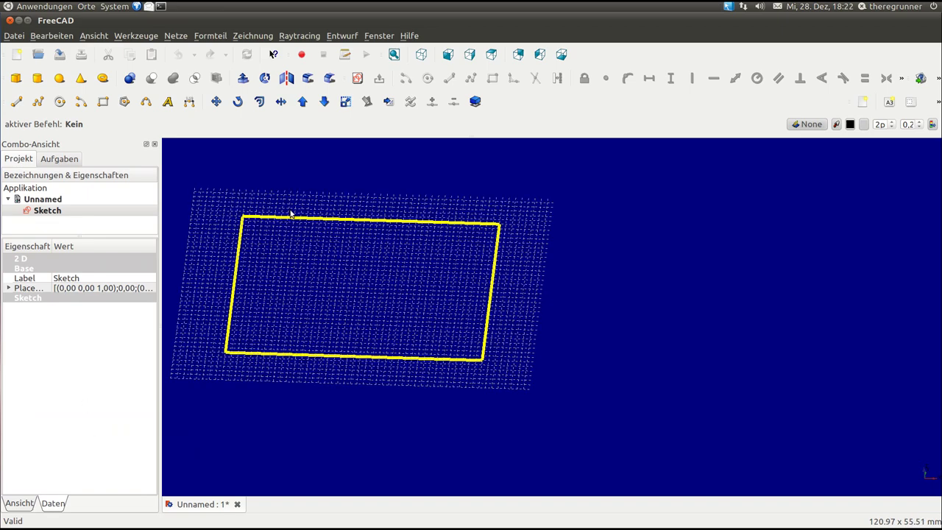
pyautogui.scroll(-1, 290, 214)
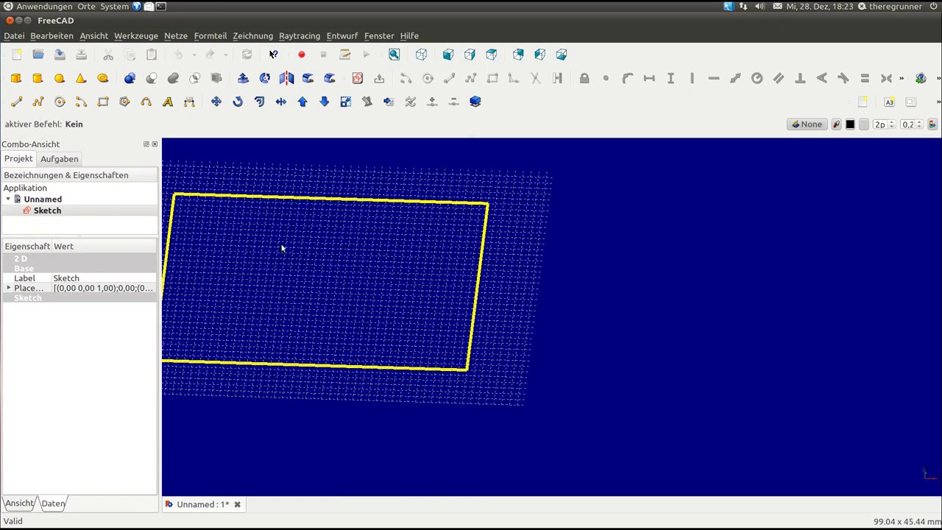
pyautogui.moveTo(282, 245); pyautogui.dragTo(448, 262, button='middle')
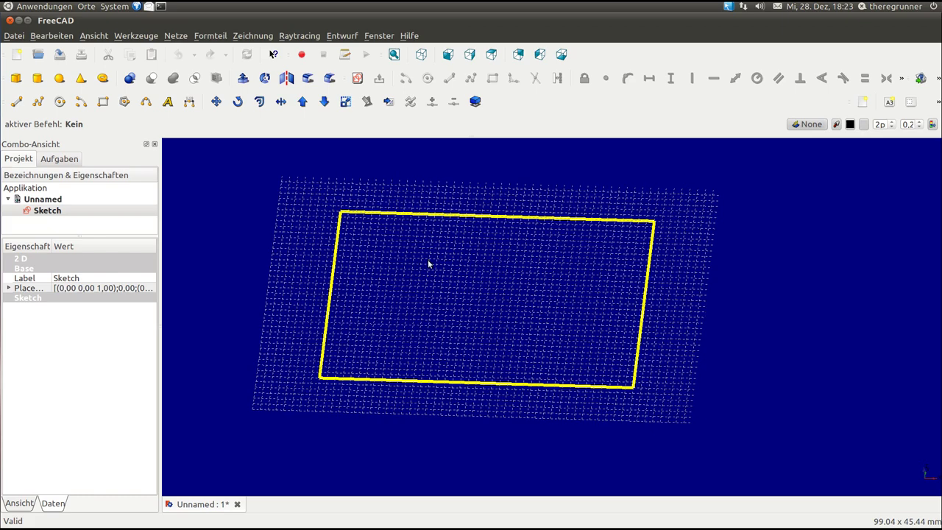
pyautogui.scroll(-1, 429, 263)
pyautogui.scroll(-1, 431, 259)
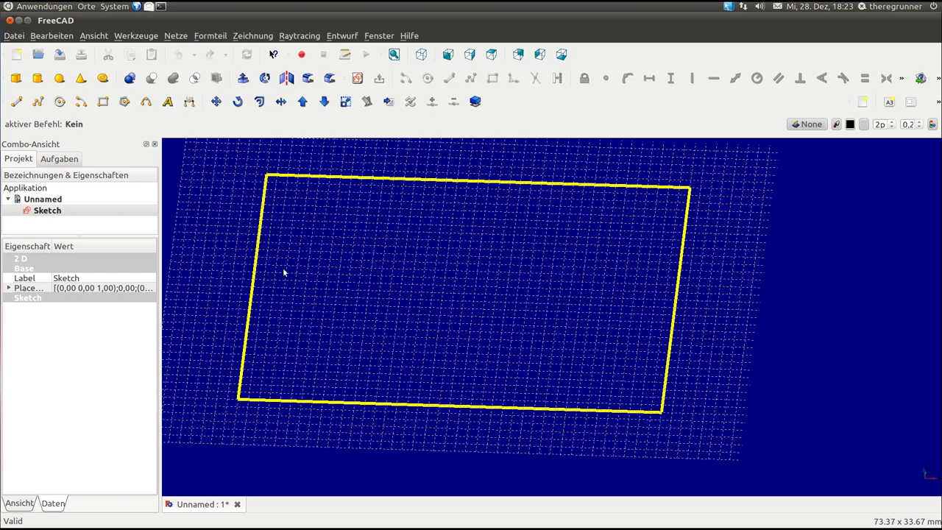
pyautogui.click(10, 289)
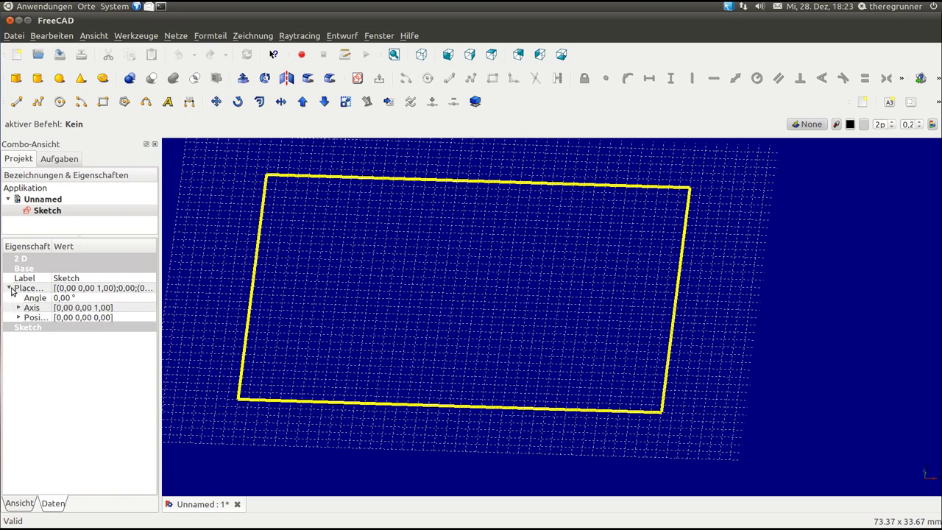
pyautogui.click(19, 317)
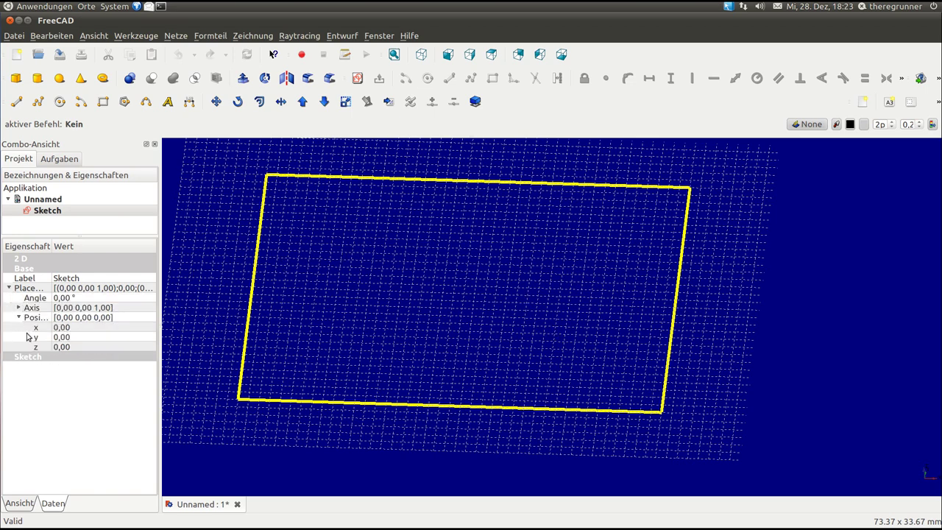
# Step: Set the sketch position to x 1,00, y 1,00 and z 0,00
pyautogui.click(80, 331)
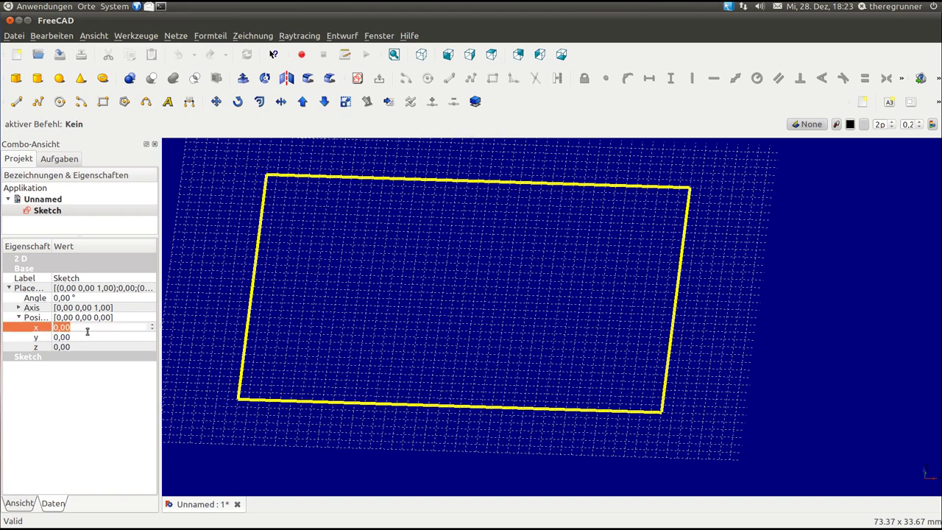
pyautogui.write('1')
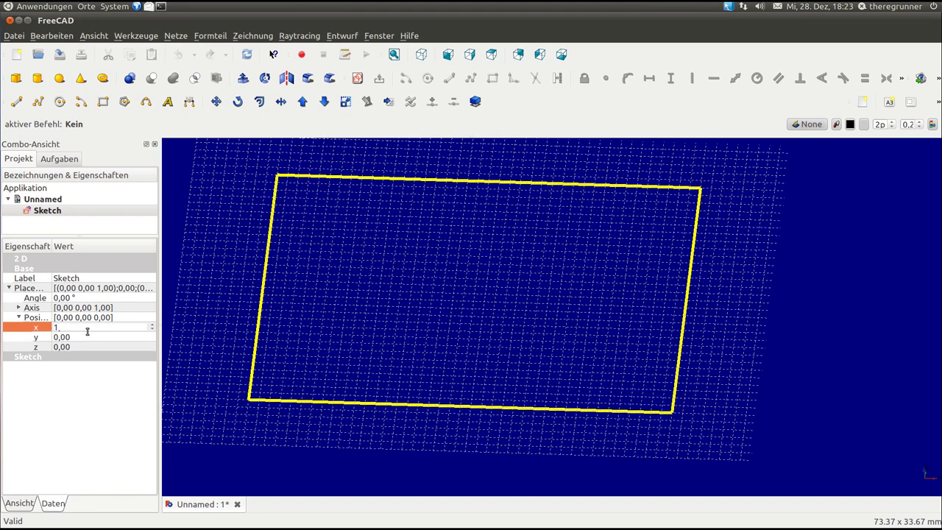
pyautogui.click(86, 337)
pyautogui.write('1,')
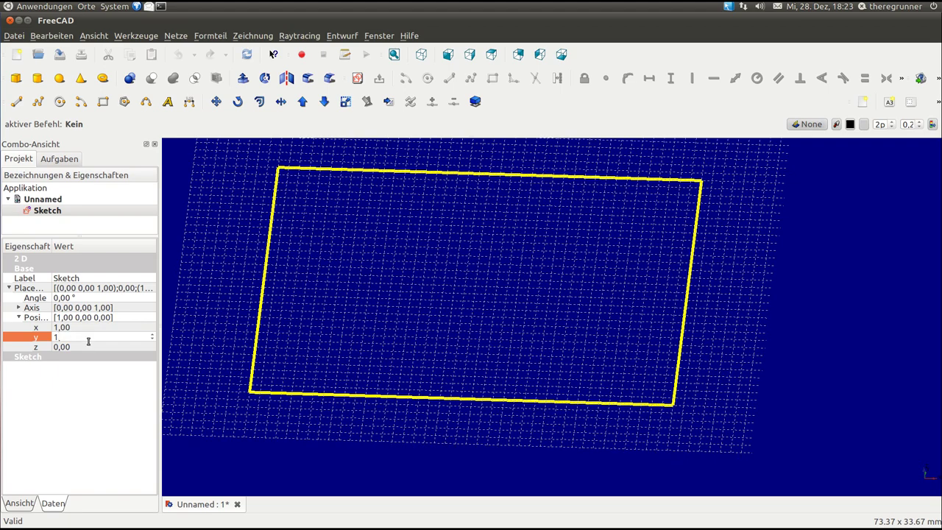
pyautogui.click(86, 347)
pyautogui.write('1')
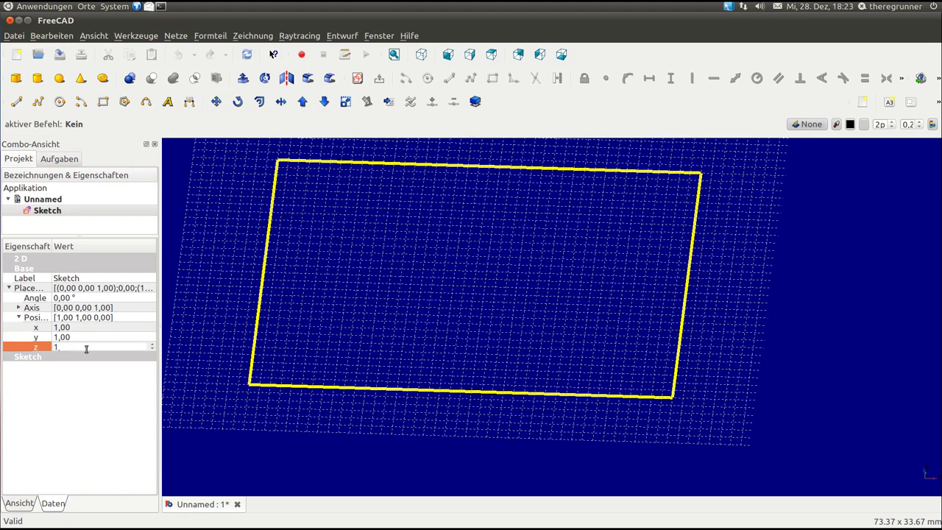
pyautogui.write('0')
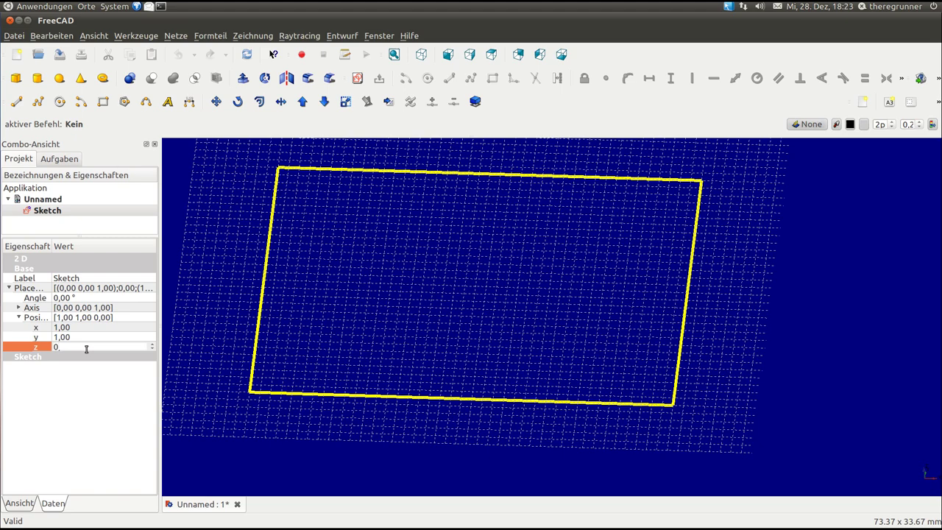
pyautogui.scroll(-2, 503, 236)
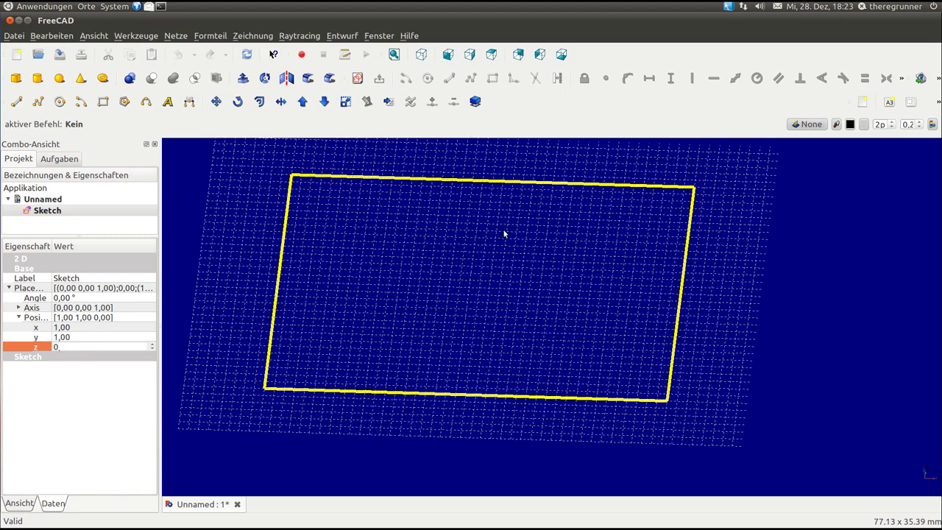
pyautogui.scroll(-1, 512, 226)
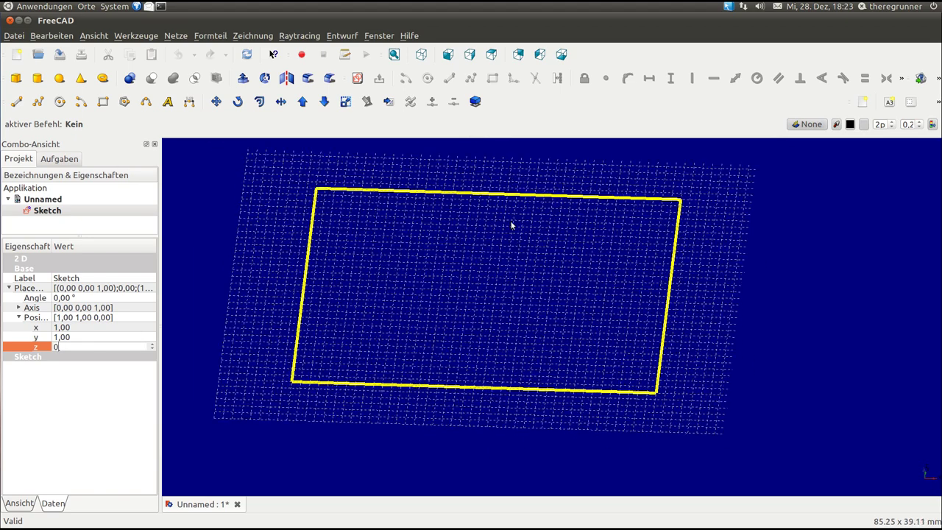
pyautogui.click(42, 212)
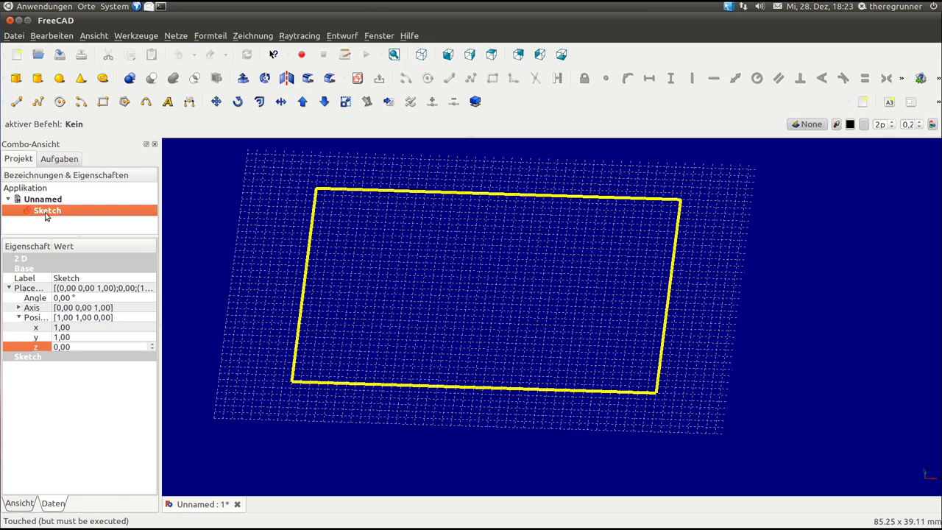
# Step: Reopen the Sketch for editing via Skizze bearbeiten
pyautogui.rightClick(45, 213)
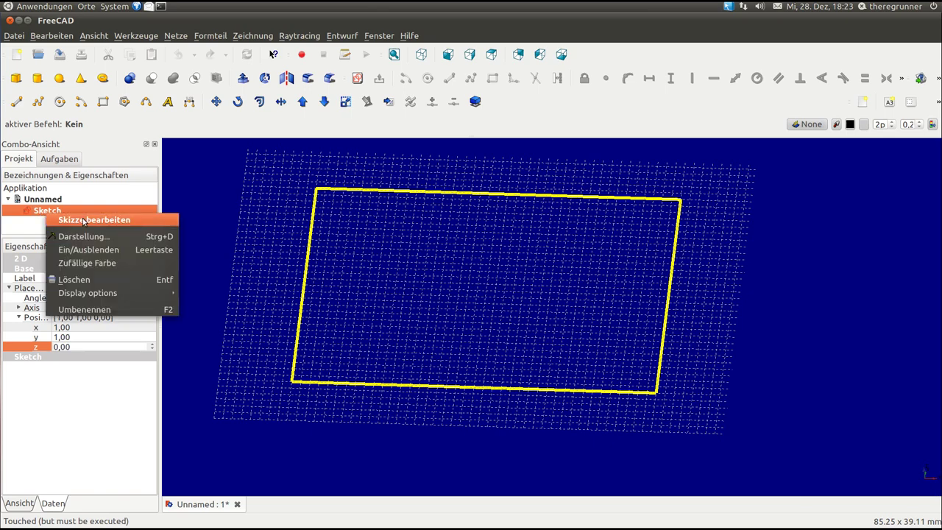
pyautogui.click(108, 223)
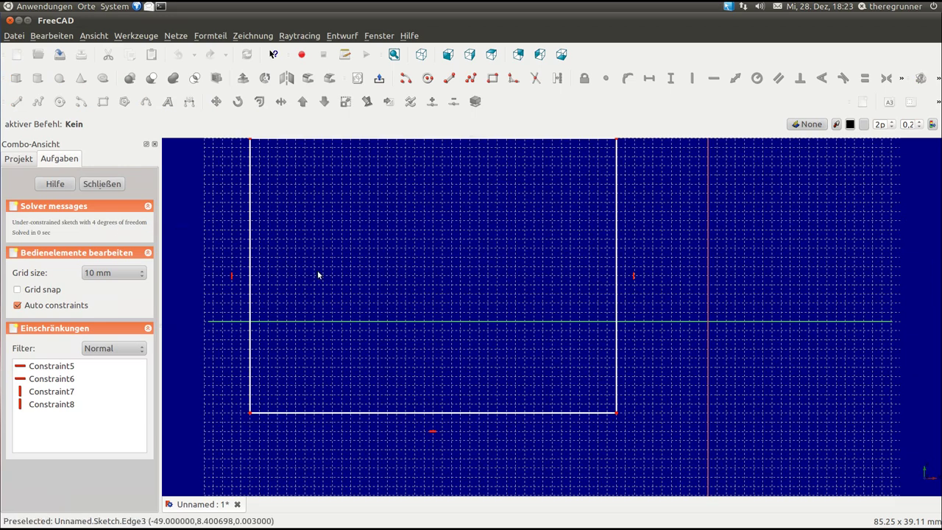
pyautogui.scroll(-2, 403, 288)
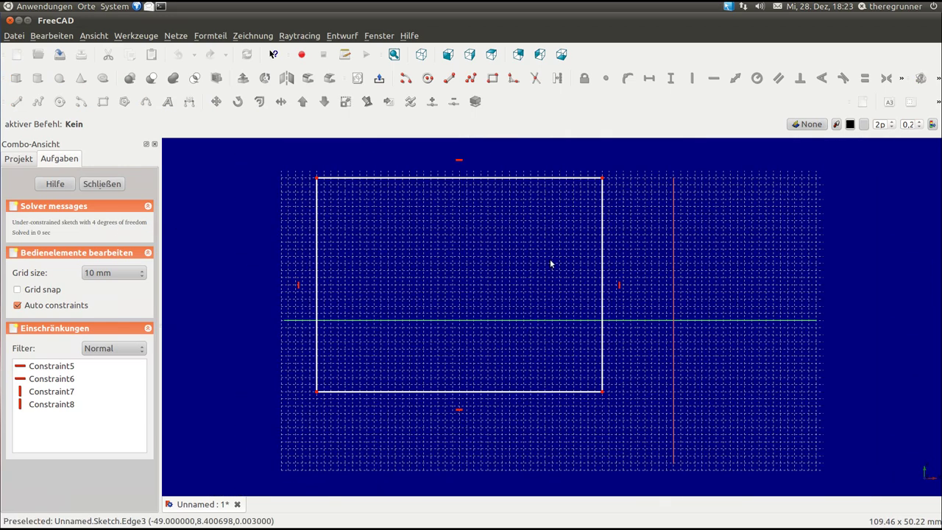
# Step: Draw a circle centred on the rectangle's bottom edge passing through both bottom corners
pyautogui.click(427, 80)
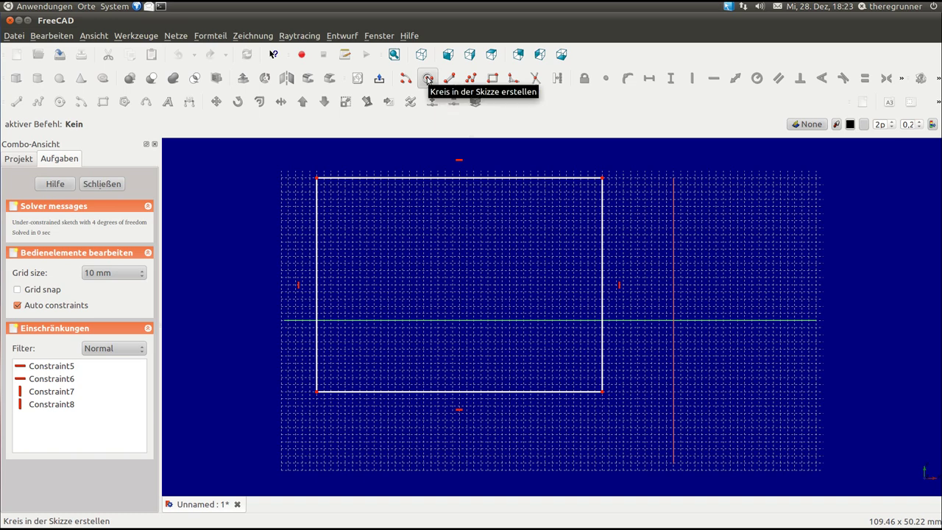
pyautogui.click(427, 80)
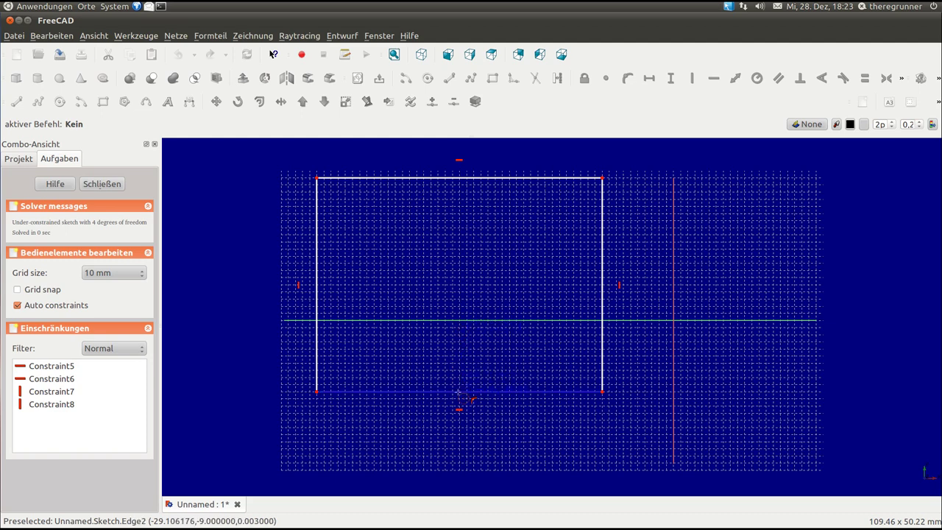
pyautogui.click(458, 391)
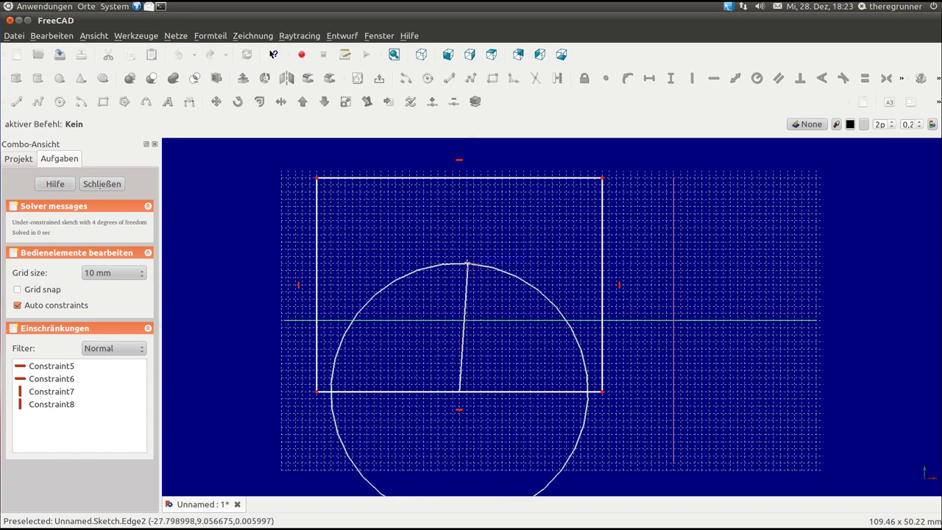
pyautogui.click(616, 391)
pyautogui.moveTo(616, 393); pyautogui.dragTo(602, 391)
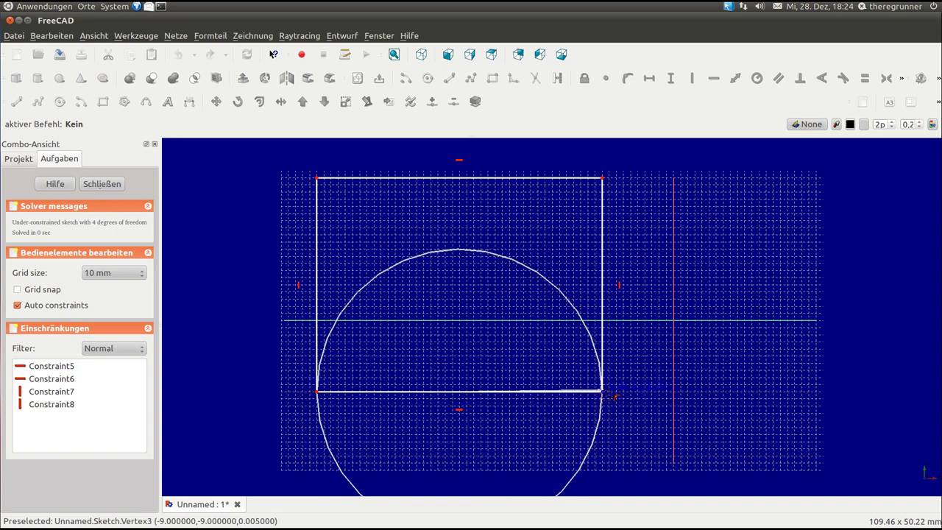
pyautogui.moveTo(616, 398)
pyautogui.mouseDown()
pyautogui.moveTo(405, 228)
pyautogui.moveTo(333, 319)
pyautogui.moveTo(318, 393)
pyautogui.mouseUp()
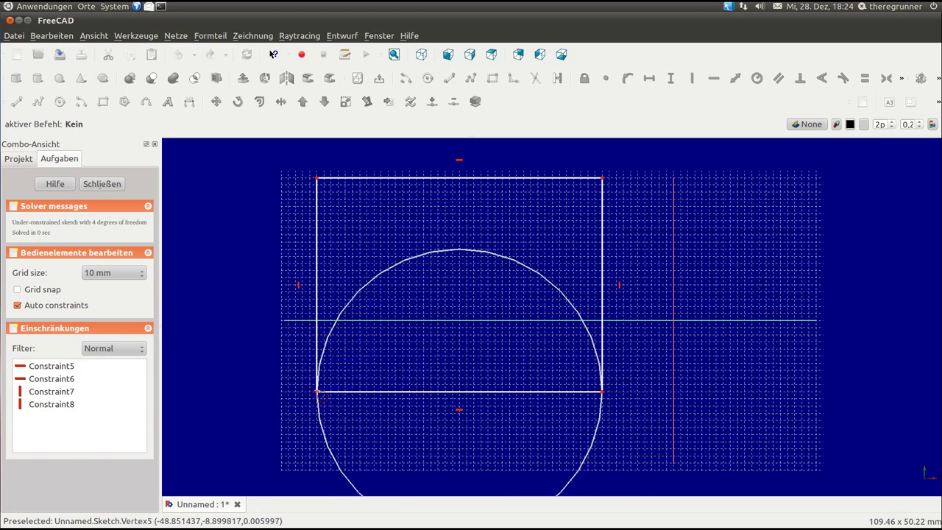
pyautogui.moveTo(317, 392); pyautogui.dragTo(318, 396)
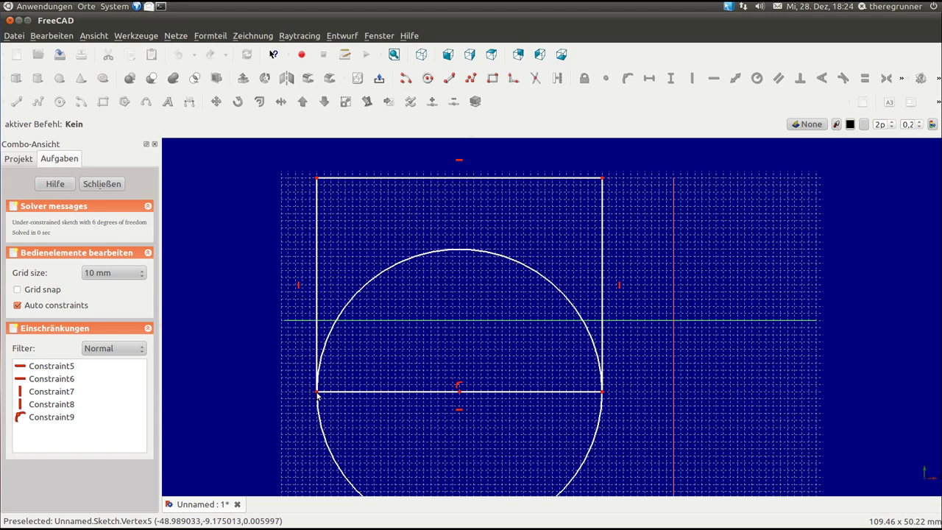
pyautogui.scroll(-1, 483, 354)
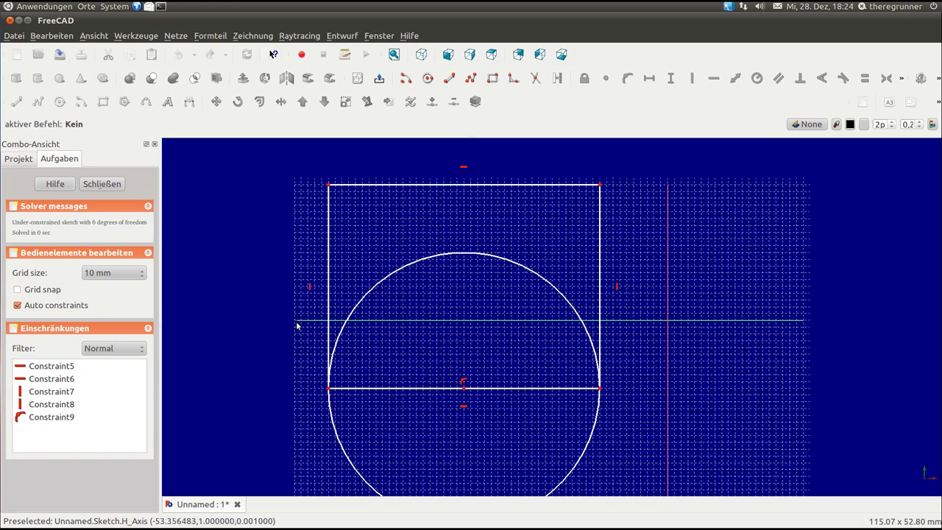
pyautogui.scroll(-1, 492, 328)
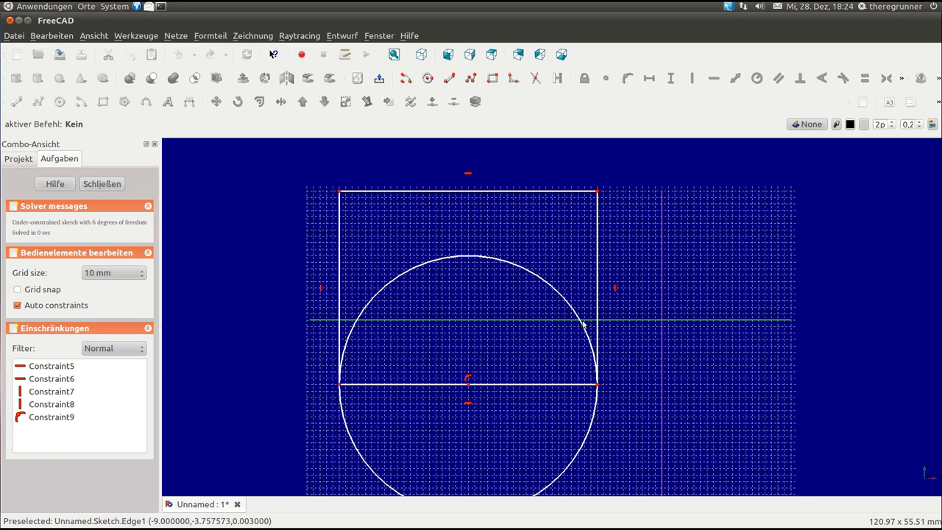
# Step: Close the sketch, check its placement property, then reopen it for editing and close it again
pyautogui.click(97, 184)
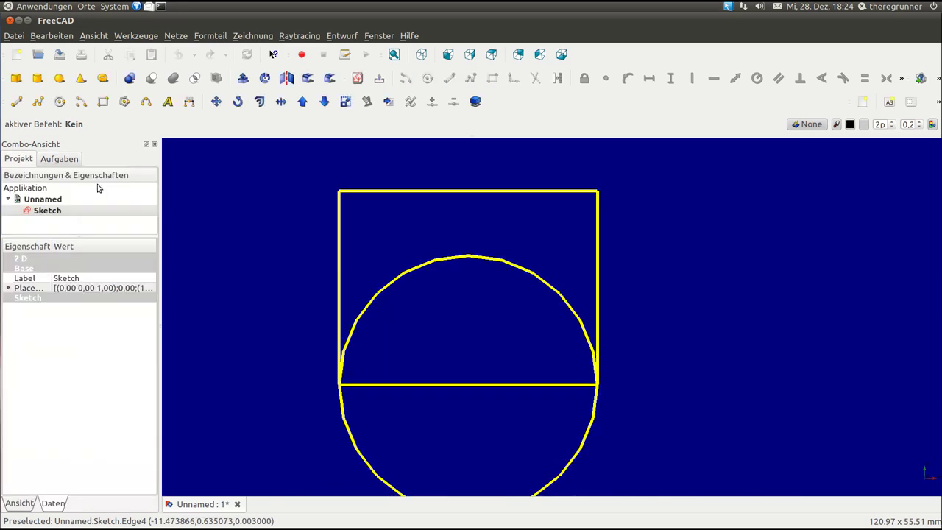
pyautogui.click(62, 290)
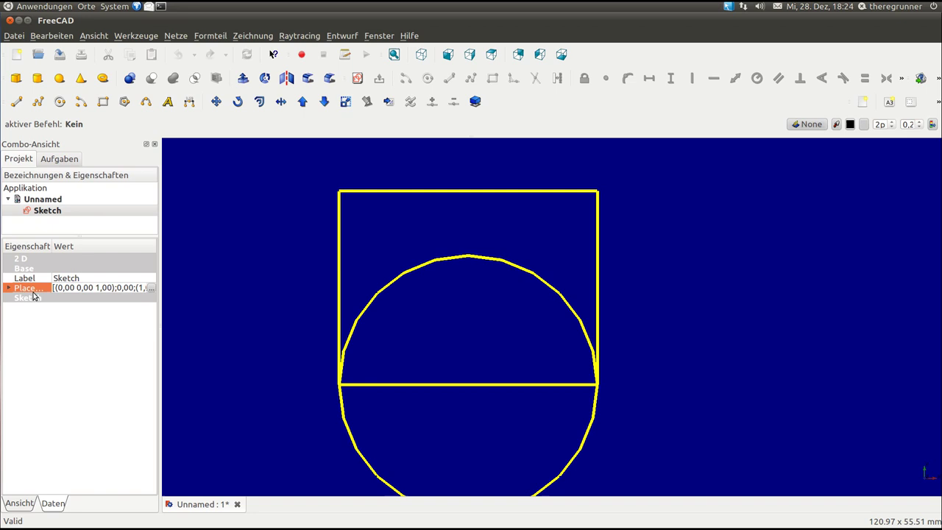
pyautogui.click(93, 212)
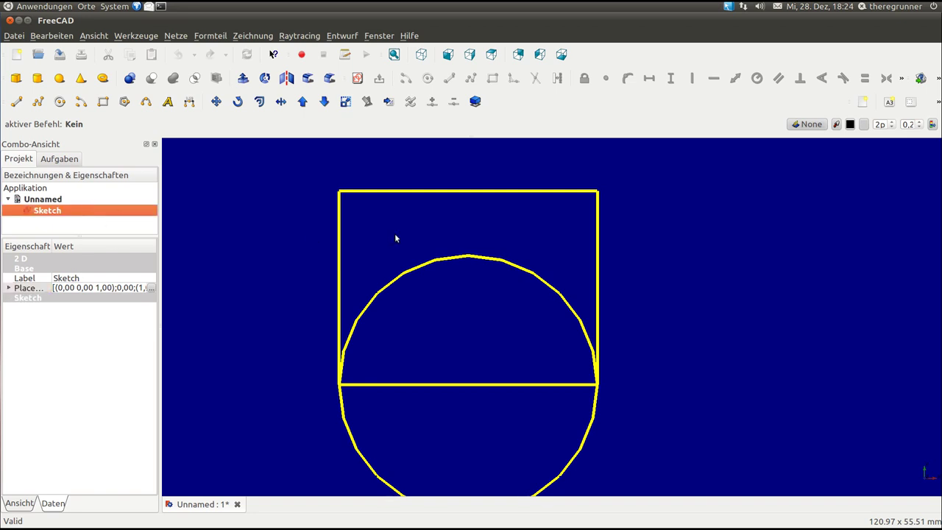
pyautogui.scroll(-2, 504, 271)
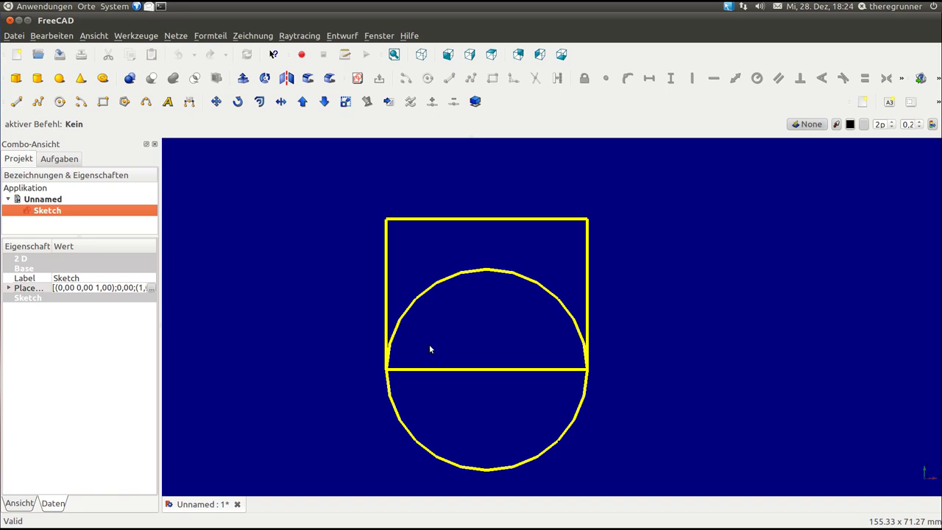
pyautogui.rightClick(70, 213)
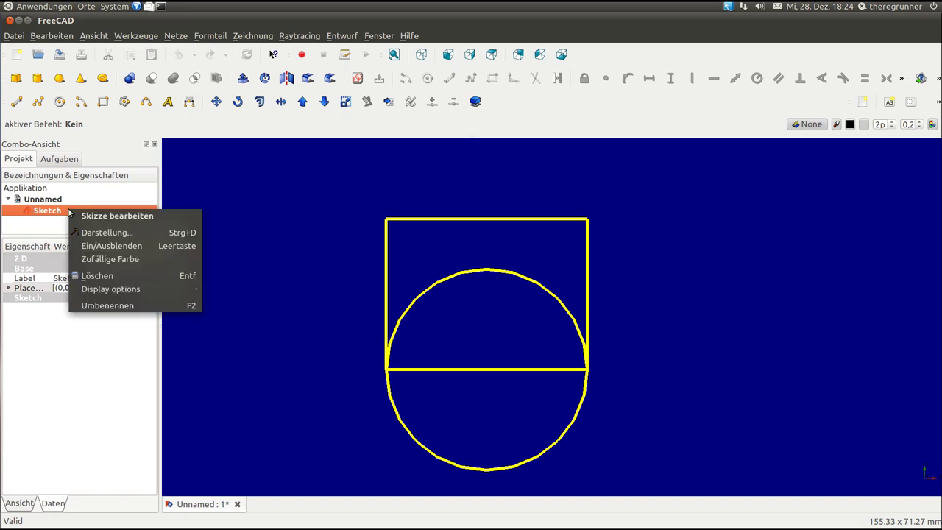
pyautogui.click(118, 217)
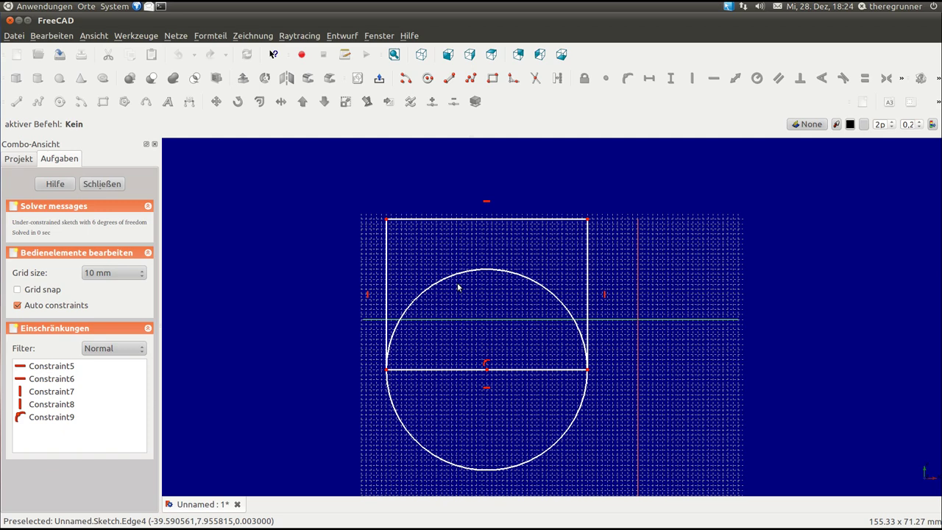
pyautogui.click(101, 184)
# Step: Tilt the view onto the sketch, re-enter and leave its editing, then open Ansicht > Ansichten
pyautogui.click(59, 214)
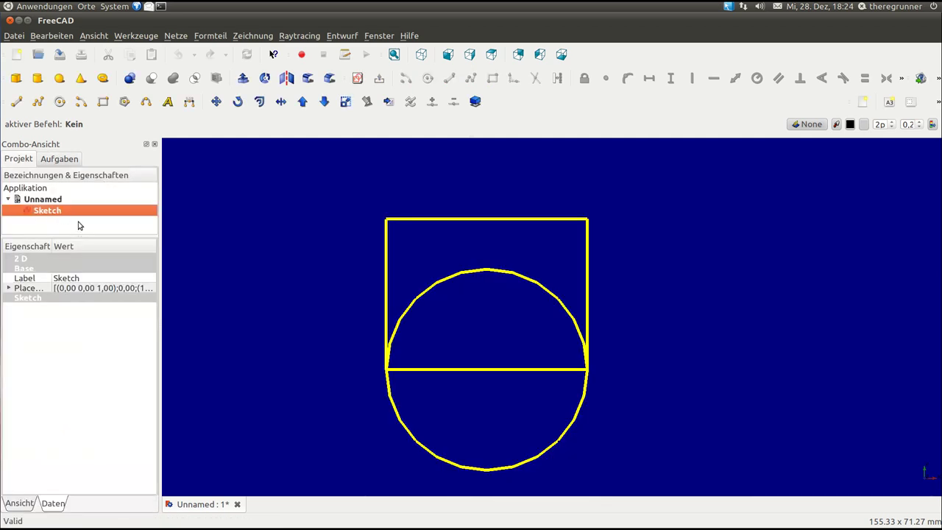
pyautogui.moveTo(656, 285); pyautogui.dragTo(610, 330, button='middle')
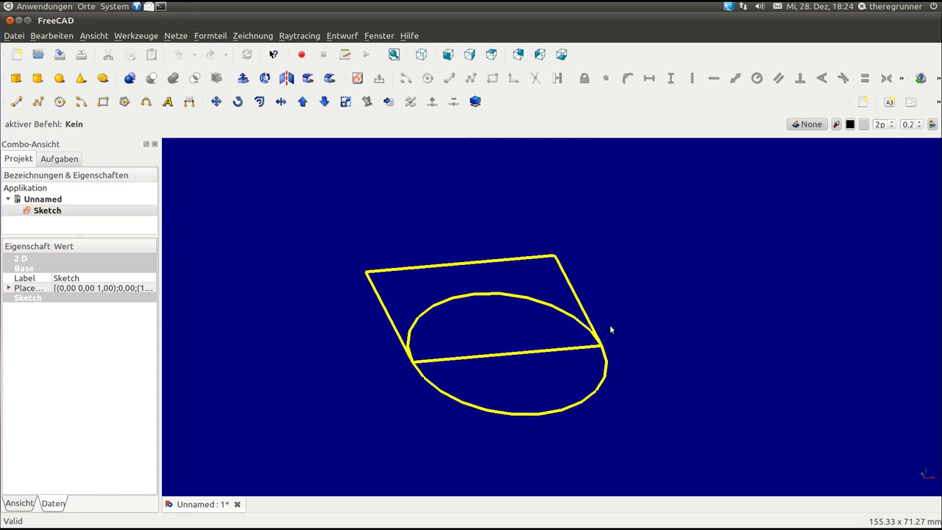
pyautogui.scroll(1, 620, 332)
pyautogui.scroll(1, 621, 332)
pyautogui.scroll(1, 623, 335)
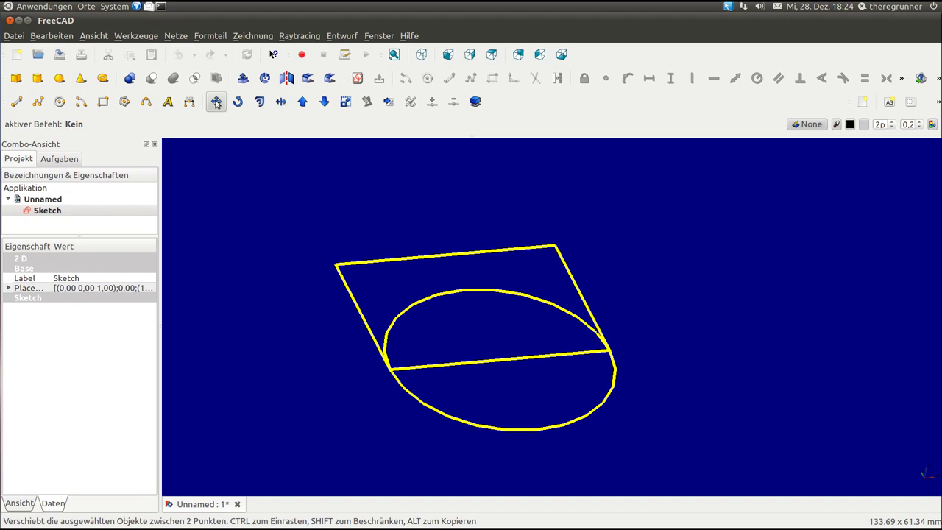
pyautogui.doubleClick(37, 212)
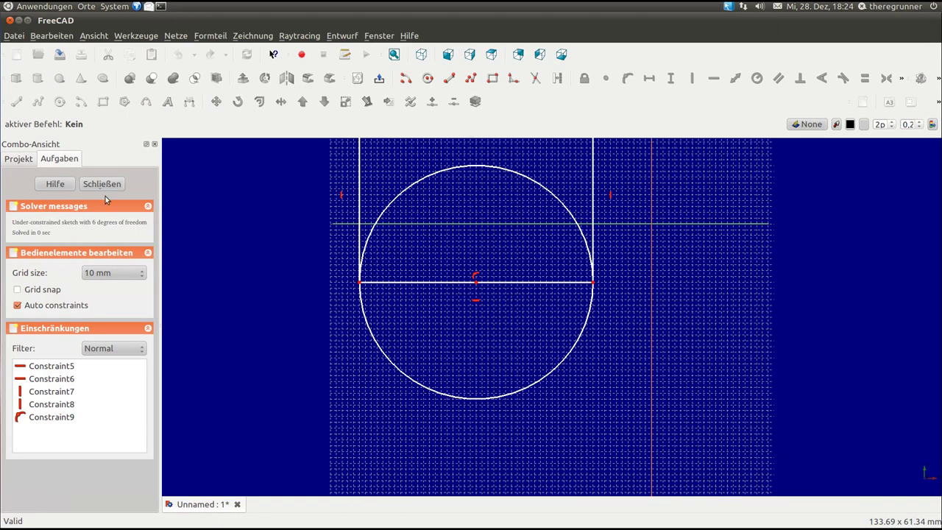
pyautogui.click(101, 184)
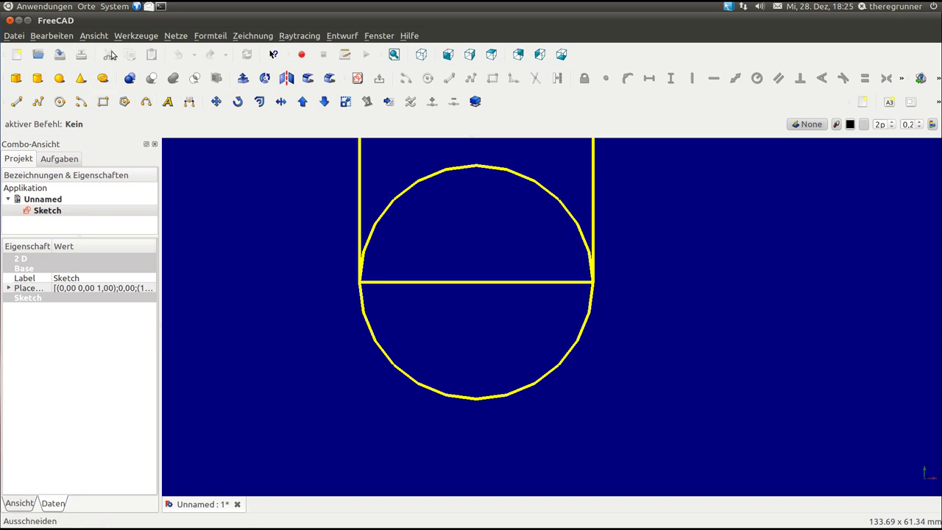
pyautogui.click(92, 39)
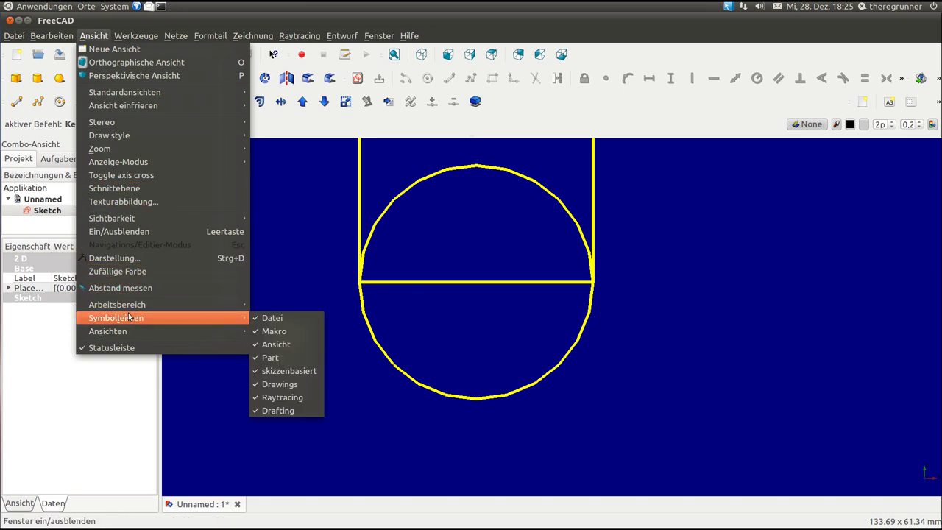
pyautogui.moveTo(107, 331)
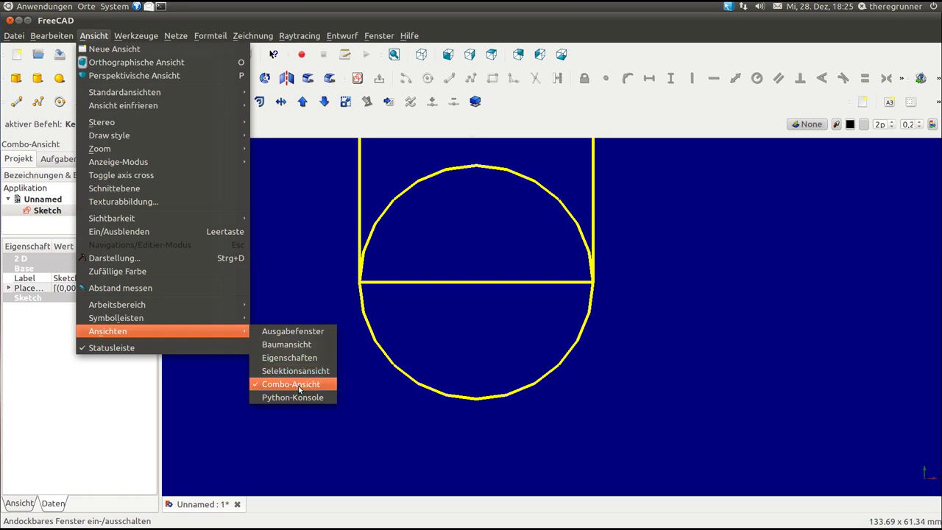
# Step: Toggle the separate Baumansicht panel on and off, then drag the tree/property splitter downward
pyautogui.click(289, 345)
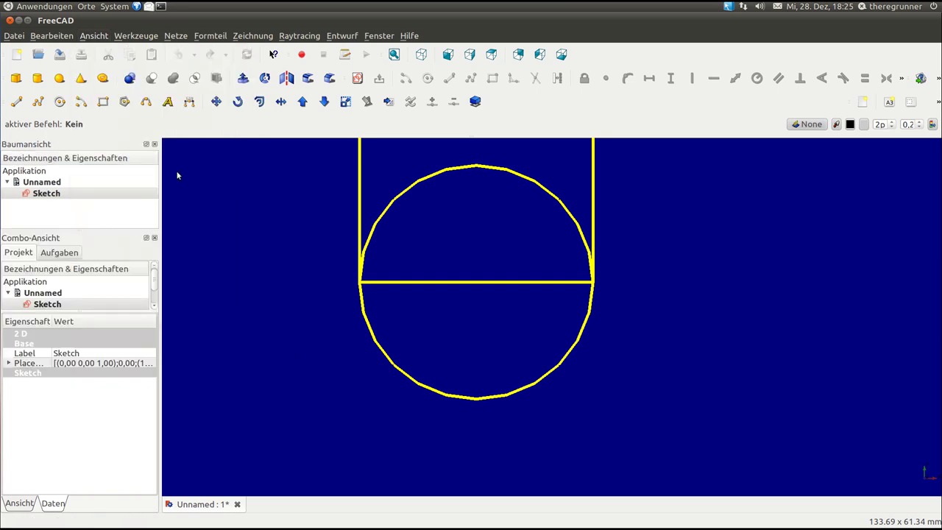
pyautogui.click(155, 144)
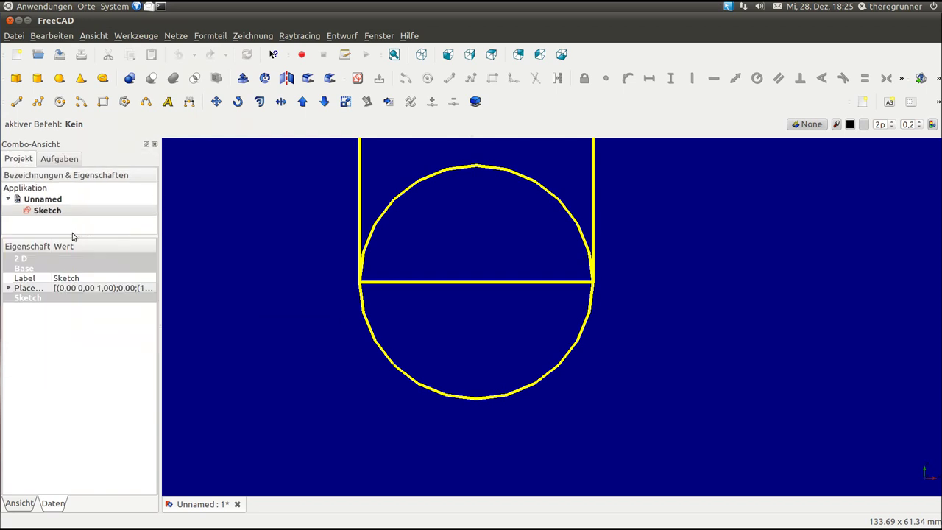
pyautogui.moveTo(76, 236); pyautogui.dragTo(76, 314)
pyautogui.click(50, 213)
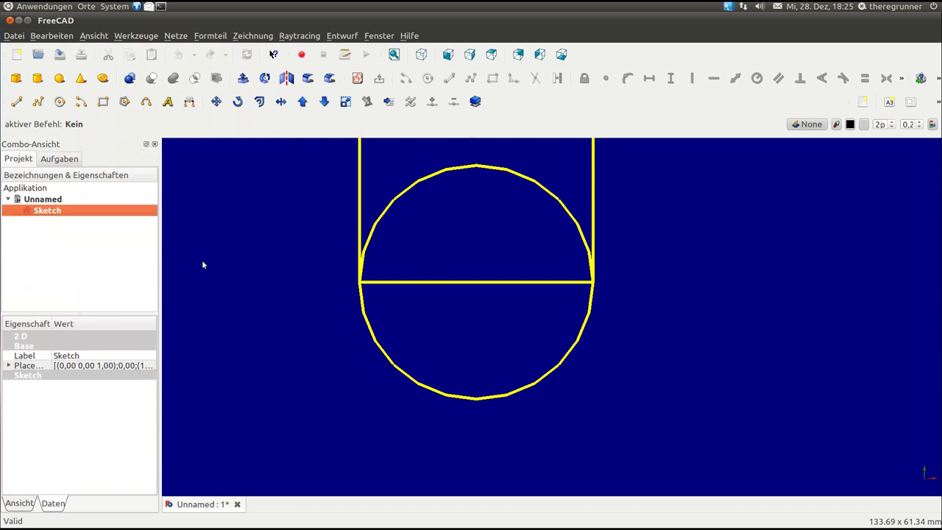
# Step: Use Draft Move to shift the rectangle-and-circle sketch to the right
pyautogui.click(217, 103)
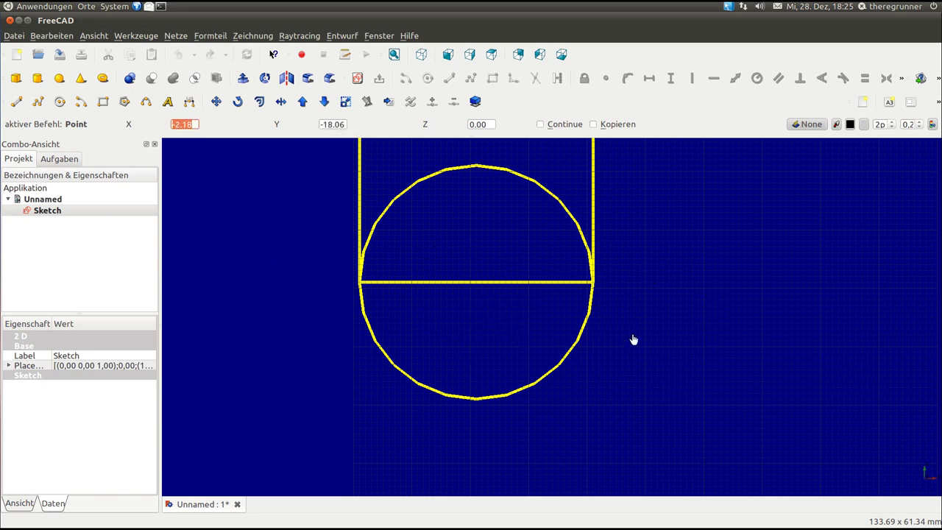
pyautogui.click(639, 278)
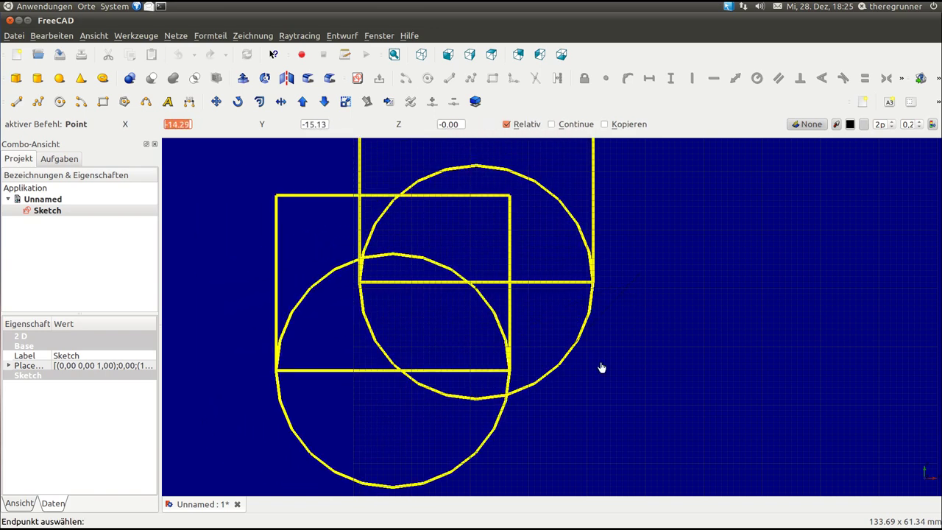
pyautogui.click(922, 327)
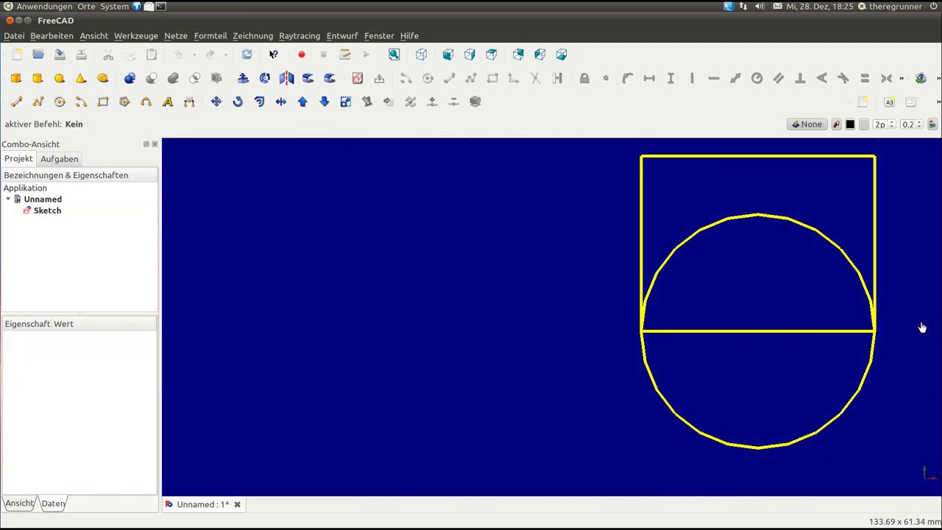
pyautogui.scroll(-2, 637, 278)
pyautogui.scroll(-2, 530, 248)
pyautogui.scroll(-1, 647, 242)
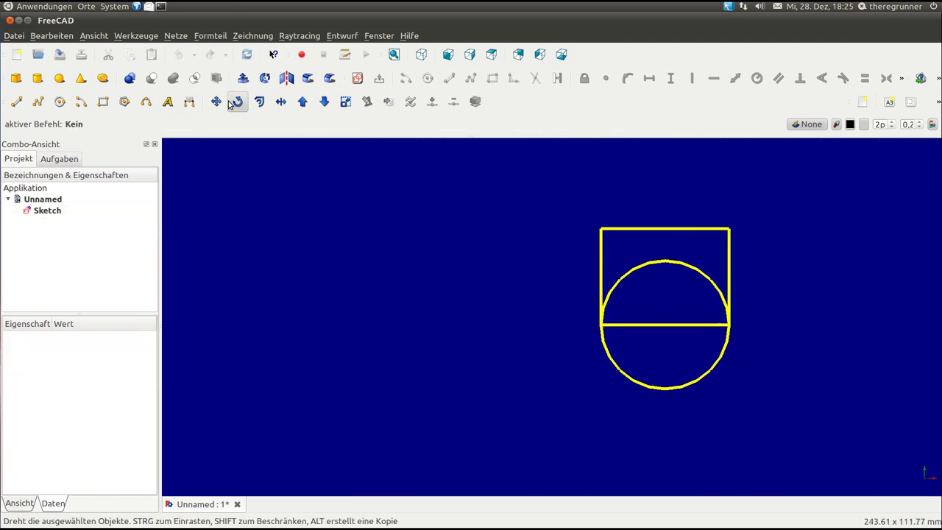
pyautogui.click(47, 213)
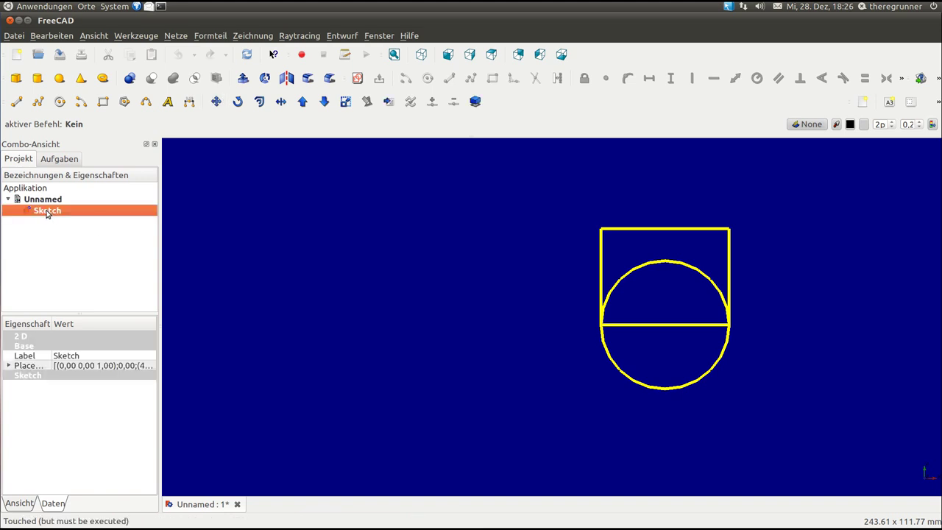
# Step: Draft Move the sketch again with Kopieren checked, placing copy Sketch001 to its left
pyautogui.click(216, 102)
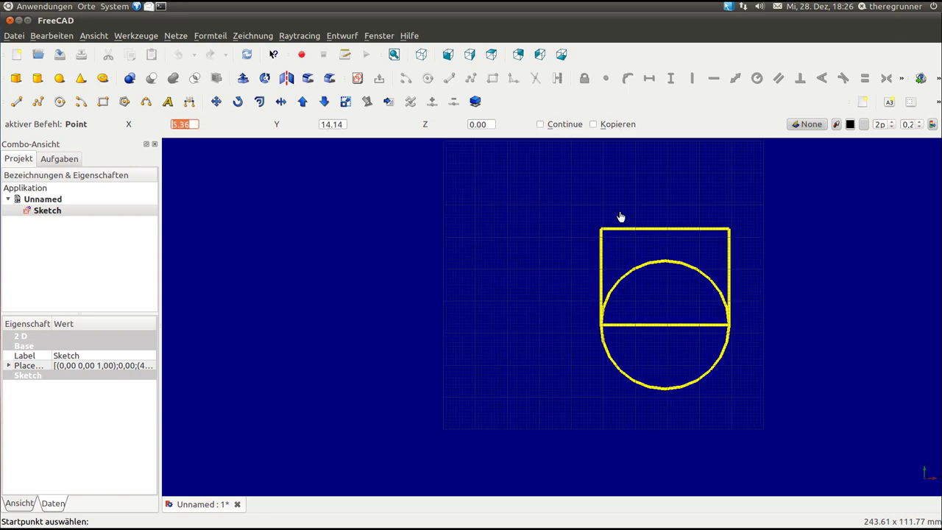
pyautogui.click(593, 124)
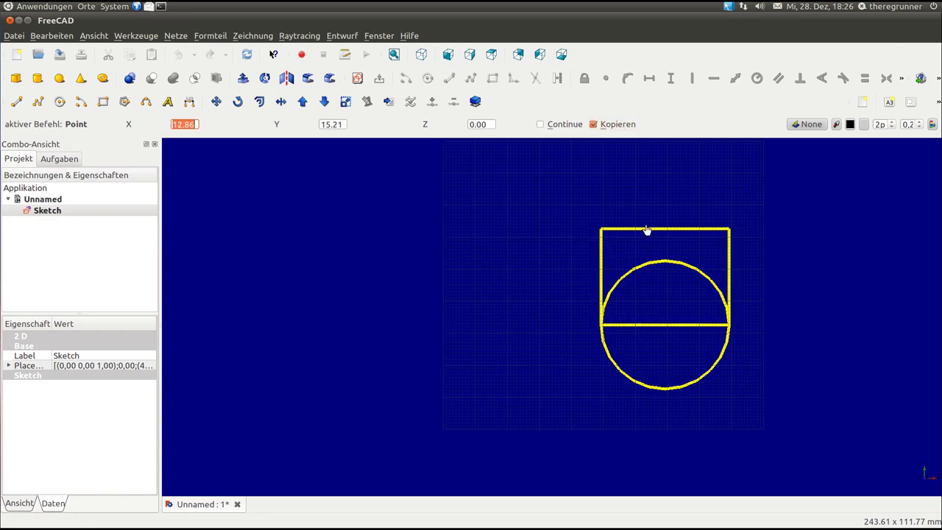
pyautogui.click(648, 240)
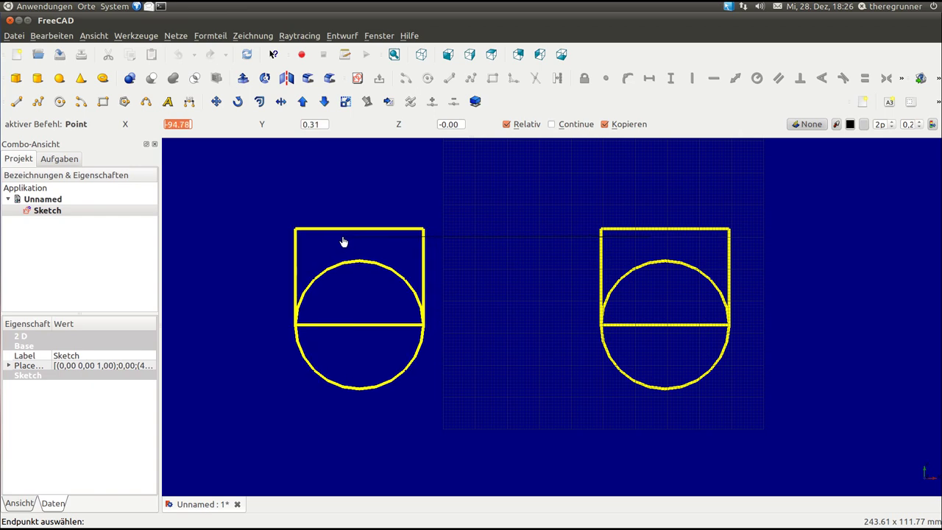
pyautogui.click(342, 243)
pyautogui.click(342, 242)
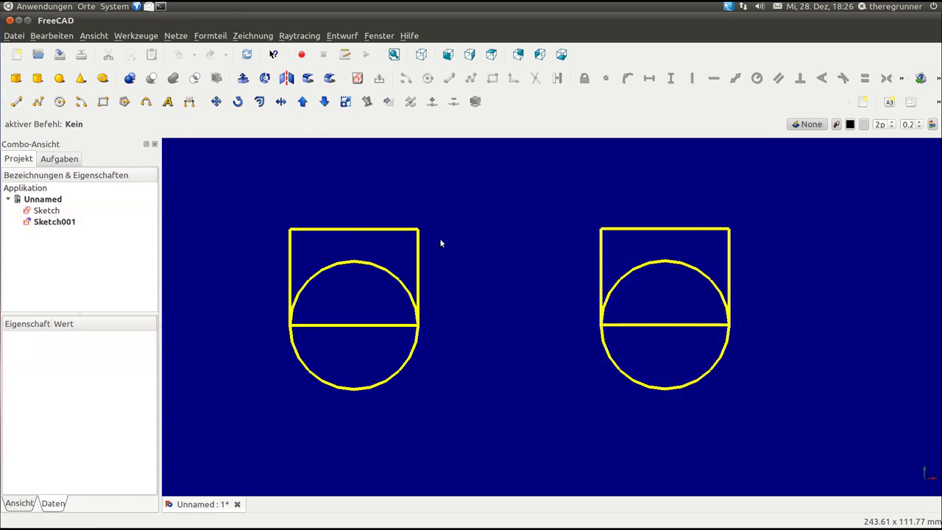
pyautogui.scroll(-1, 512, 240)
pyautogui.scroll(1, 512, 239)
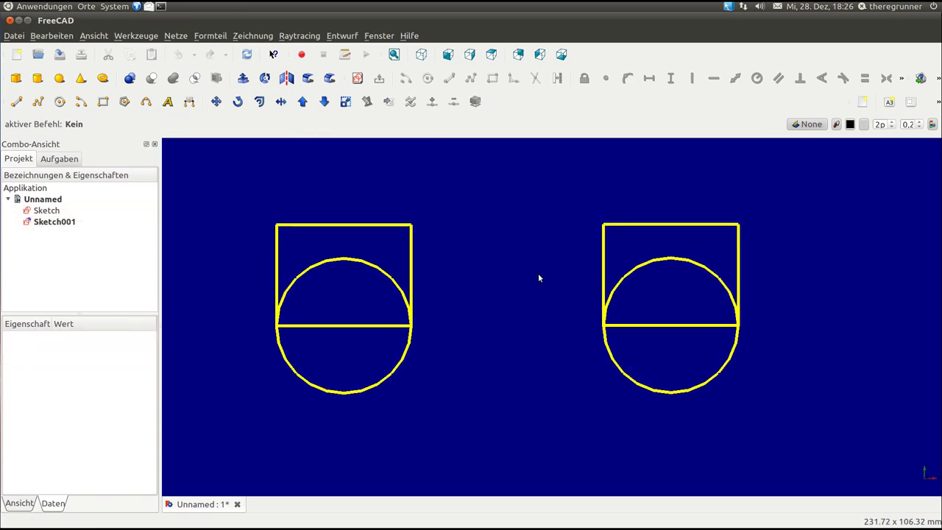
pyautogui.click(44, 223)
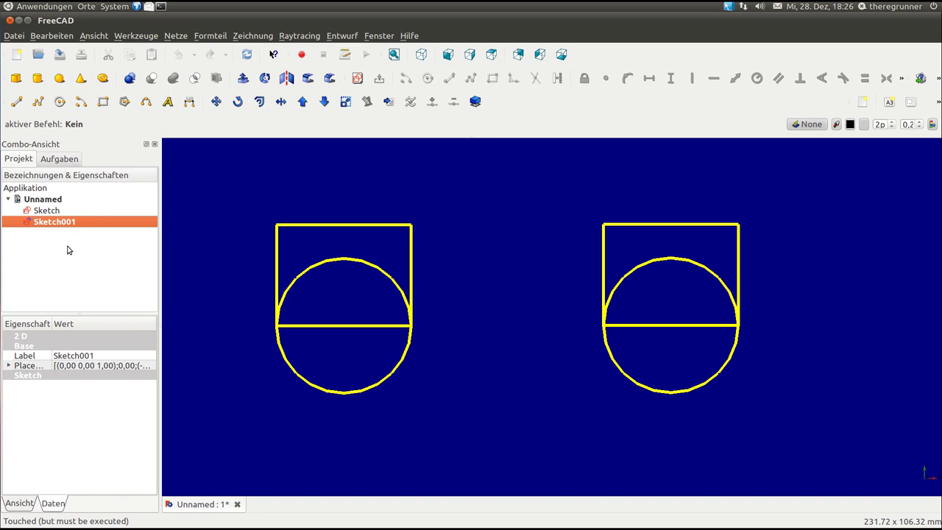
pyautogui.press('space')
pyautogui.press('space')
pyautogui.click(20, 503)
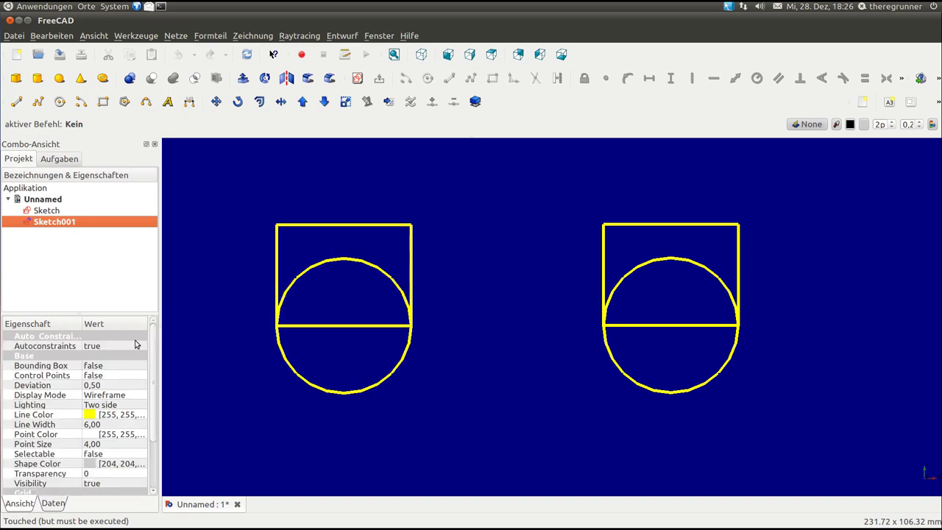
pyautogui.scroll(-2, 120, 345)
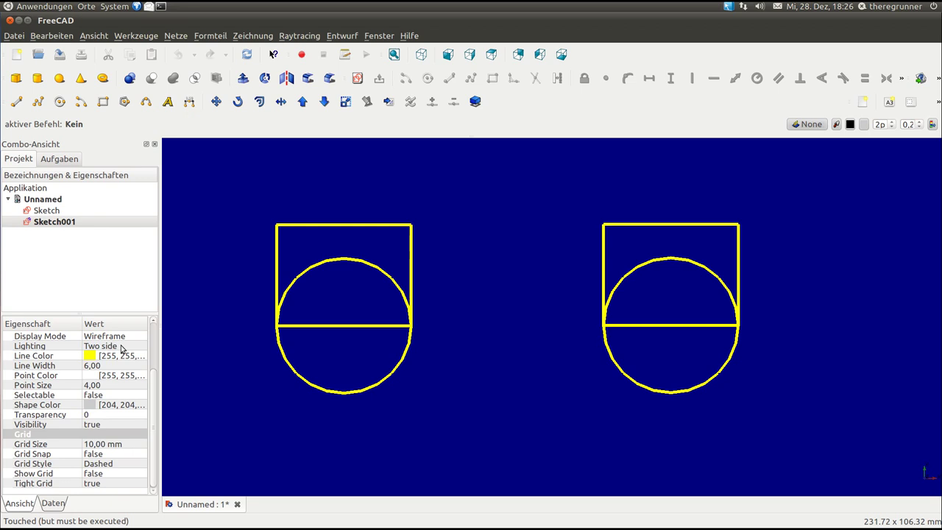
pyautogui.moveTo(136, 315); pyautogui.dragTo(136, 238)
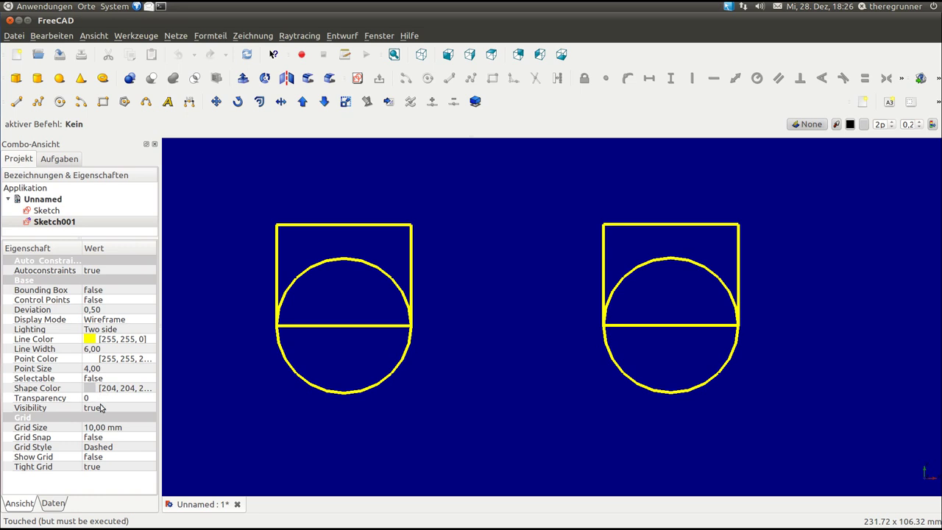
pyautogui.click(108, 410)
pyautogui.click(113, 410)
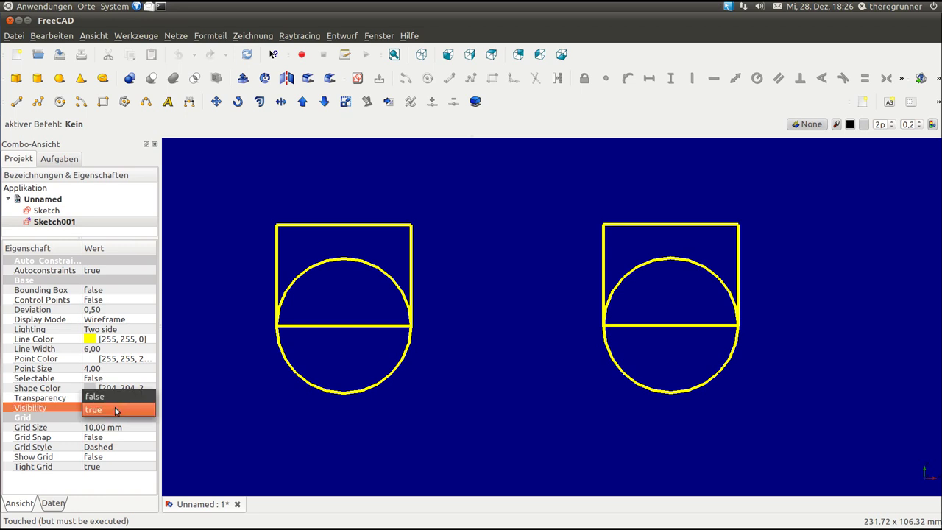
pyautogui.click(110, 396)
pyautogui.click(115, 410)
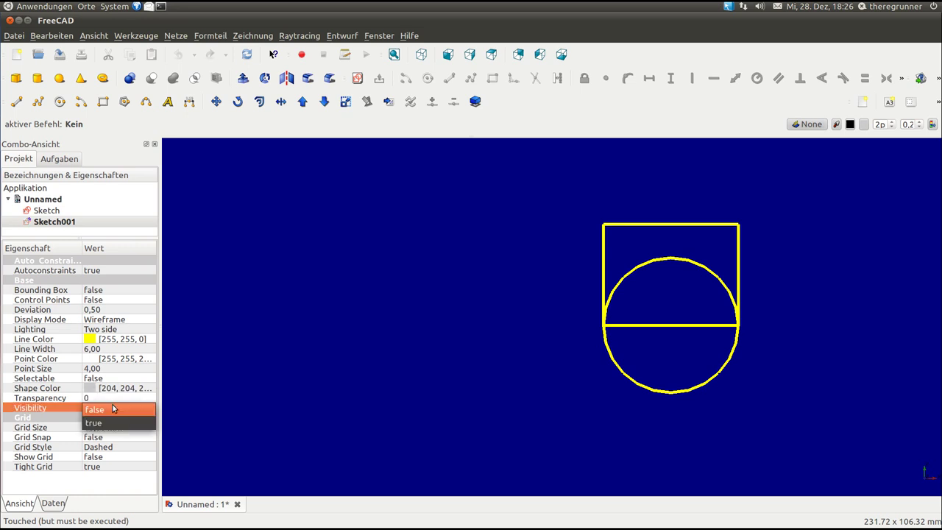
pyautogui.click(116, 423)
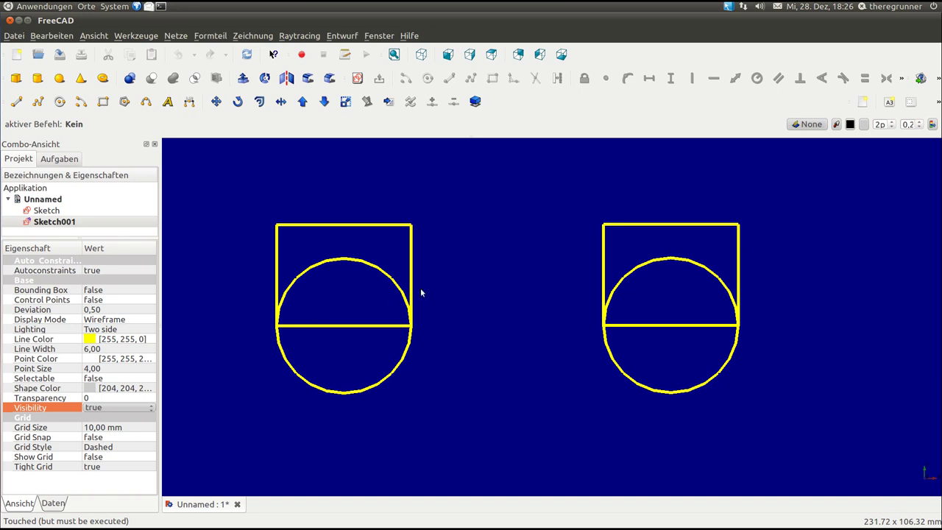
pyautogui.scroll(-1, 439, 277)
pyautogui.scroll(-1, 382, 275)
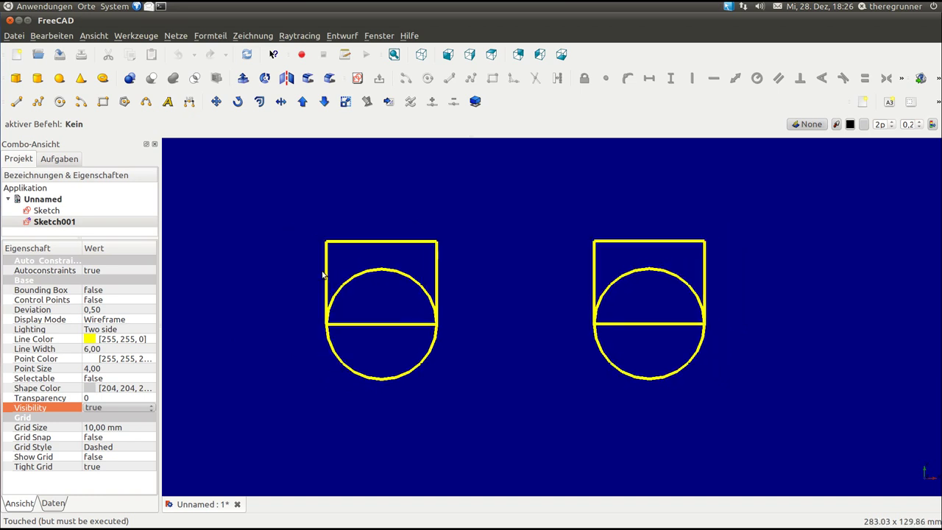
pyautogui.click(47, 200)
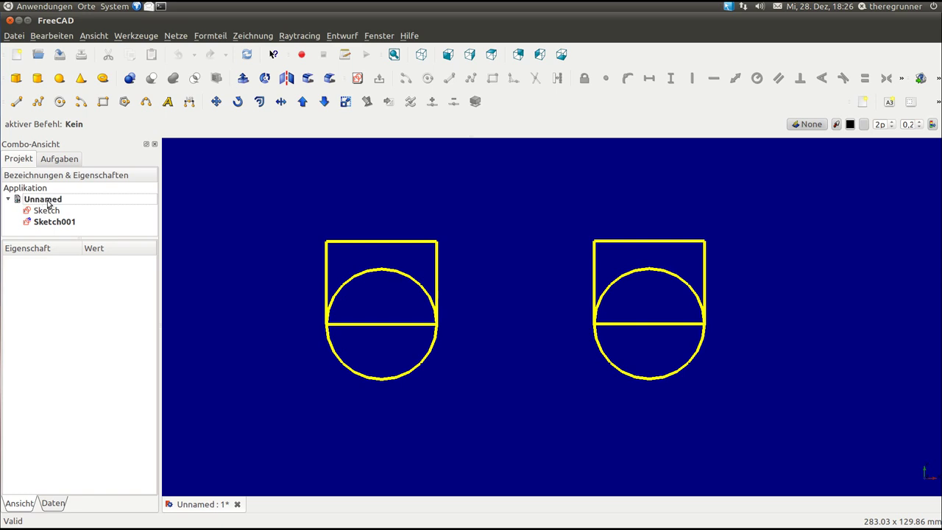
pyautogui.rightClick(47, 201)
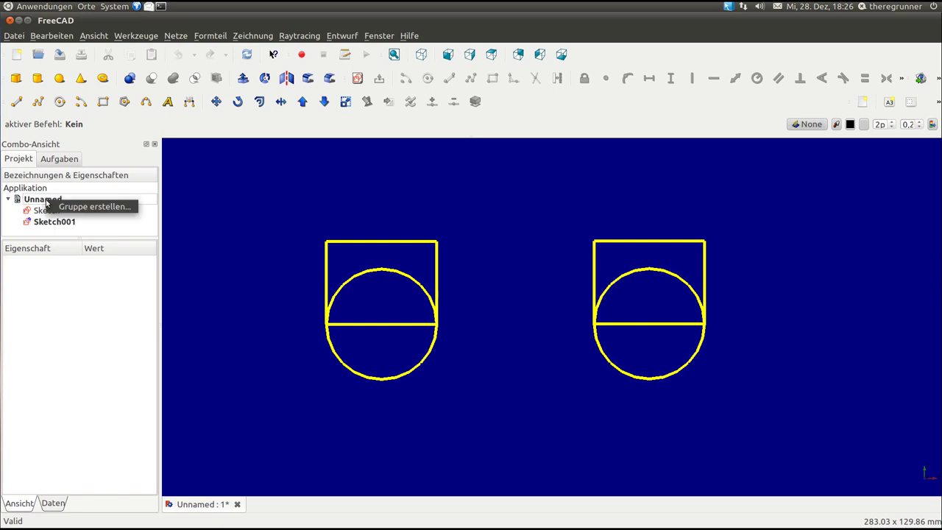
# Step: Create a new group in the Unnamed document and rename it to test
pyautogui.click(88, 208)
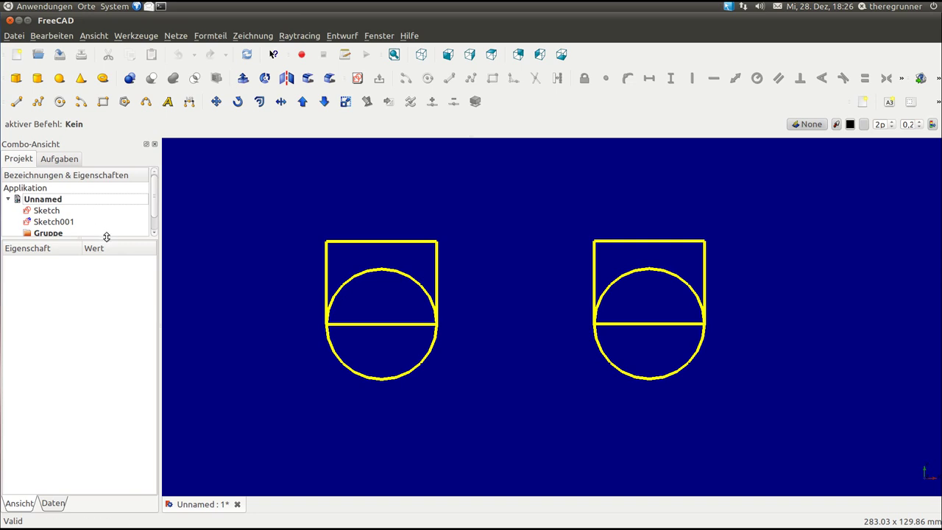
pyautogui.moveTo(106, 236); pyautogui.dragTo(91, 275)
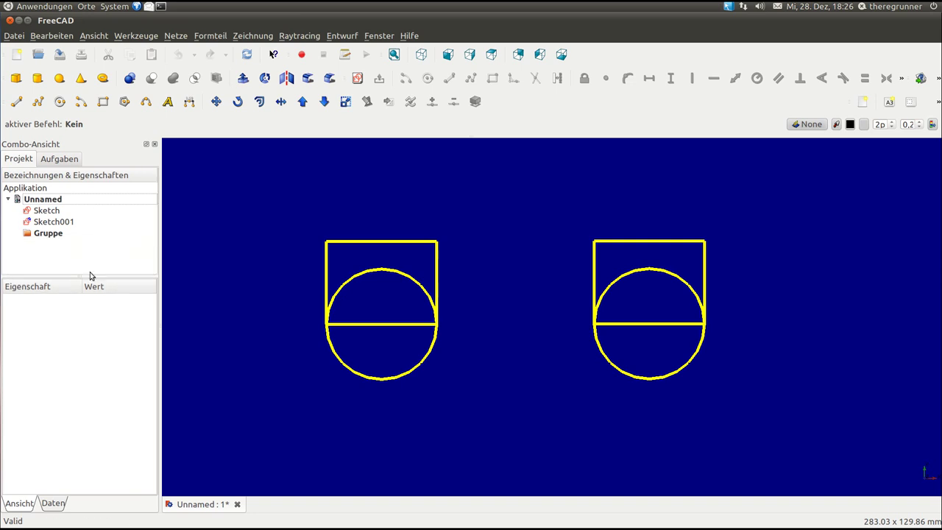
pyautogui.click(59, 234)
pyautogui.click(59, 233)
pyautogui.write('test')
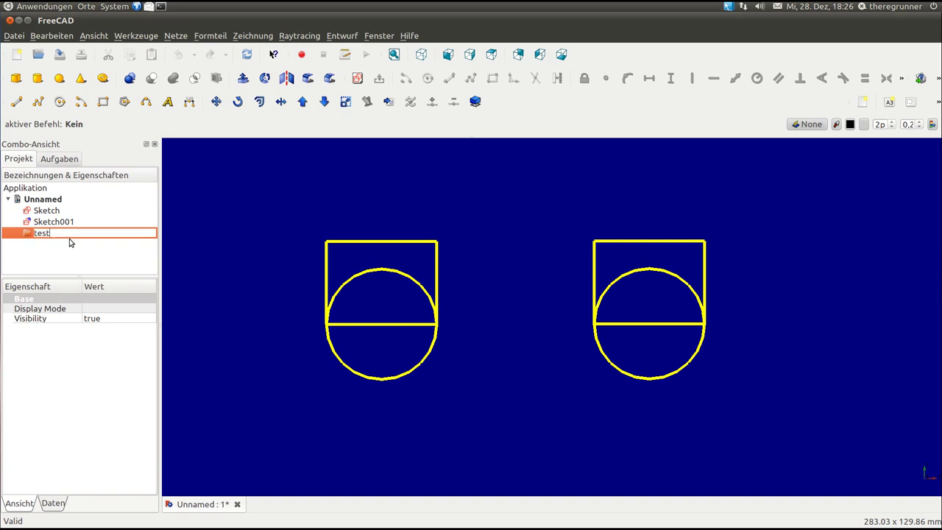
pyautogui.press('Return')
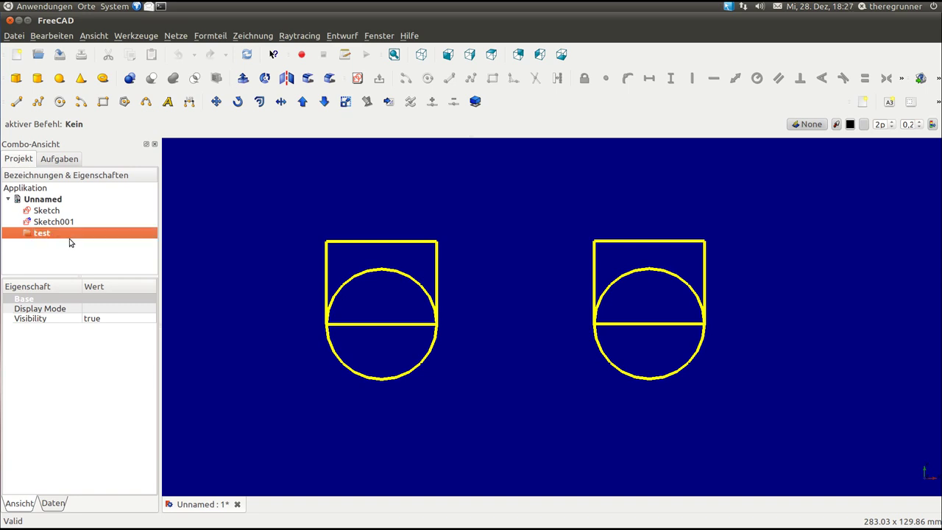
# Step: Drag Sketch and Sketch001 onto the test group in the tree
pyautogui.click(55, 225)
pyautogui.moveTo(55, 225); pyautogui.dragTo(33, 241)
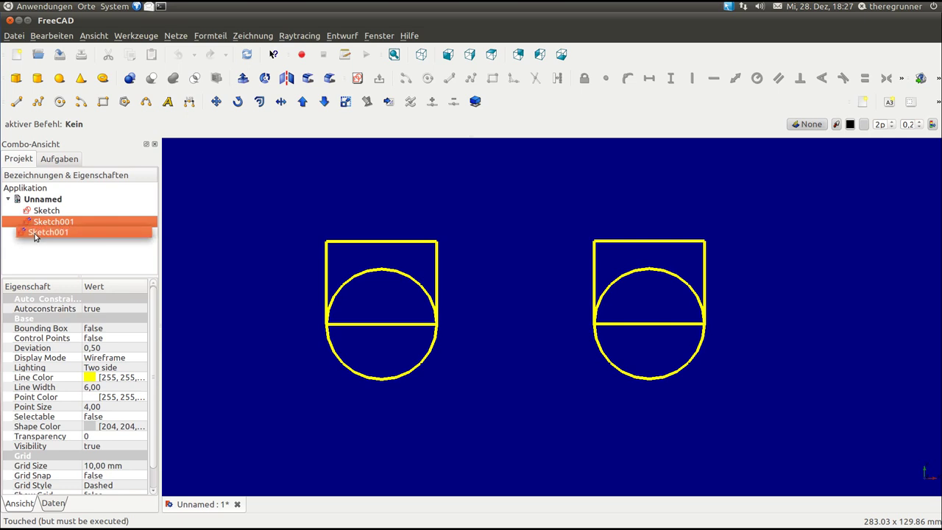
pyautogui.moveTo(33, 241); pyautogui.dragTo(42, 236)
pyautogui.click(42, 235)
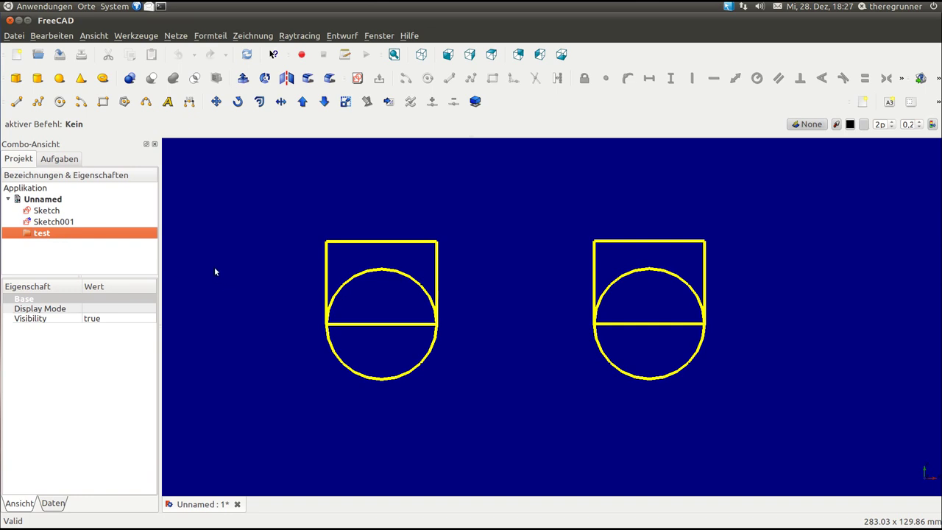
pyautogui.click(52, 225)
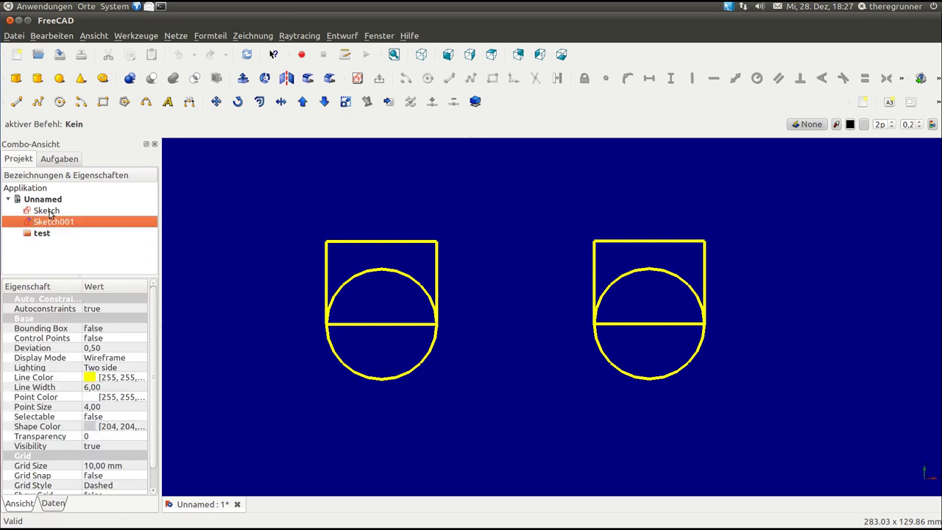
pyautogui.keyDown('ctrl'); pyautogui.click(49, 212); pyautogui.keyUp('ctrl')
pyautogui.moveTo(48, 212); pyautogui.dragTo(41, 236)
pyautogui.click(38, 236)
pyautogui.click(46, 224)
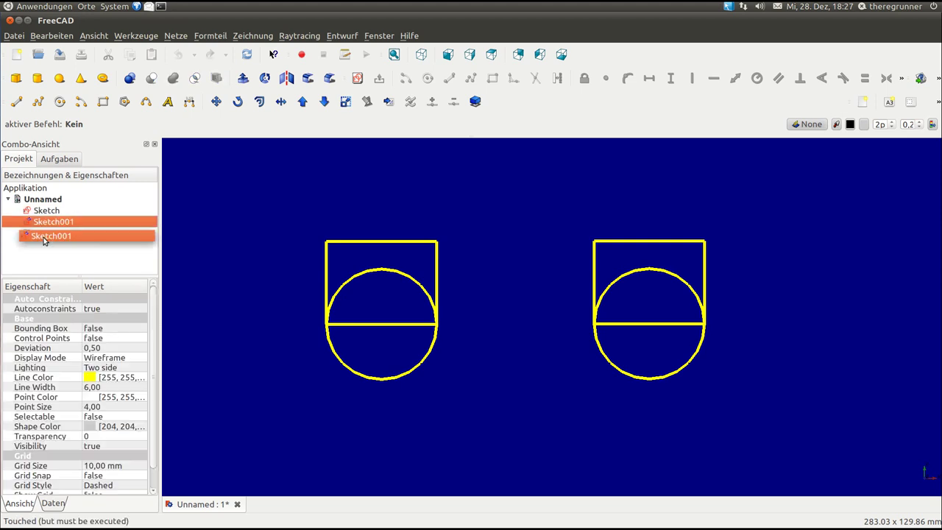
pyautogui.click(30, 235)
pyautogui.click(38, 203)
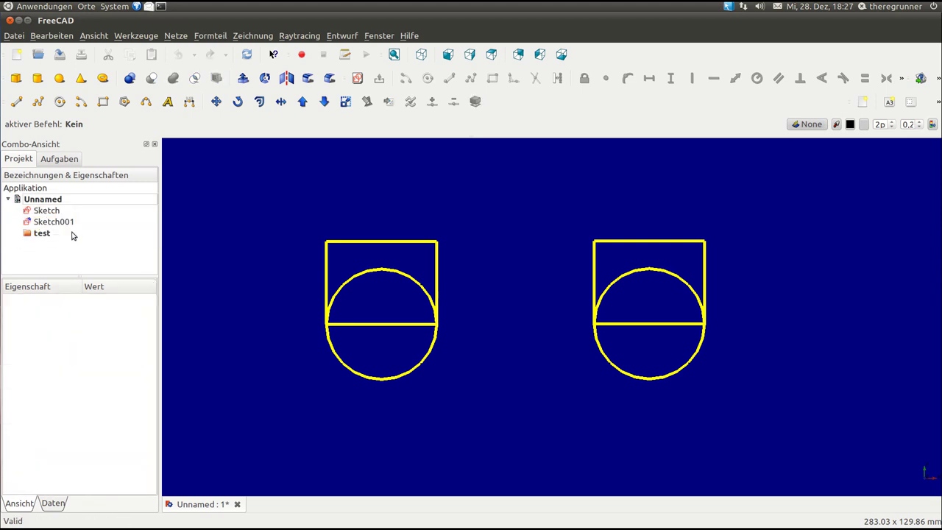
pyautogui.scroll(1, 462, 283)
pyautogui.scroll(-1, 461, 282)
pyautogui.moveTo(471, 284)
pyautogui.mouseDown()
pyautogui.moveTo(500, 269)
pyautogui.moveTo(523, 317)
pyautogui.mouseUp()
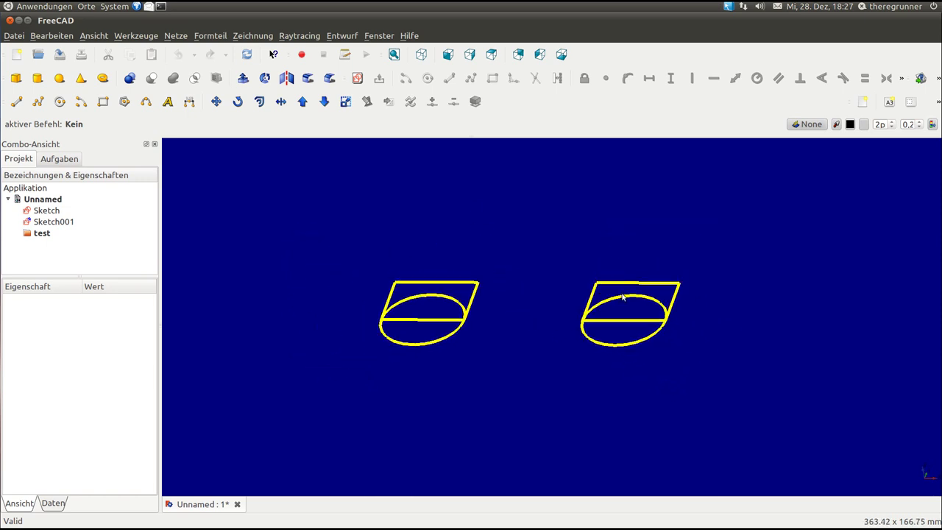
# Step: Create a Part Box (Quader) cube in the document
pyautogui.scroll(1, 681, 318)
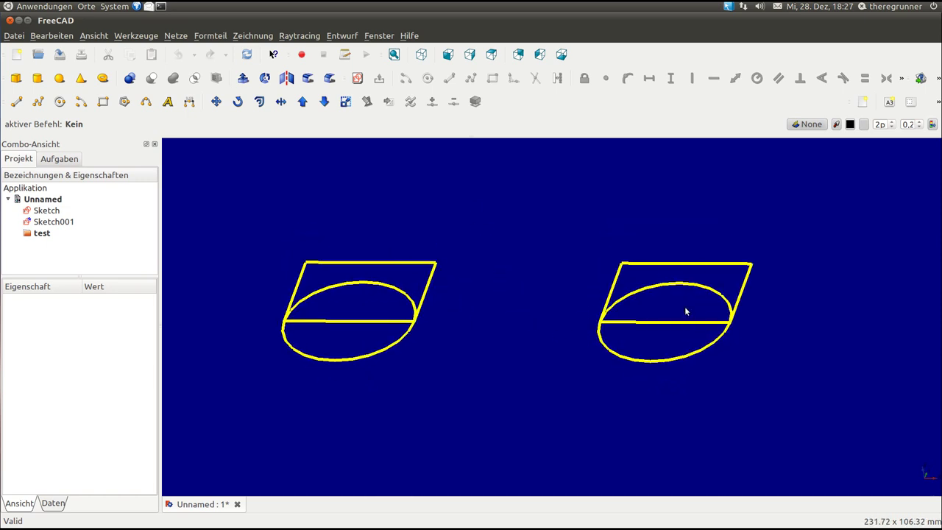
pyautogui.scroll(-3, 471, 206)
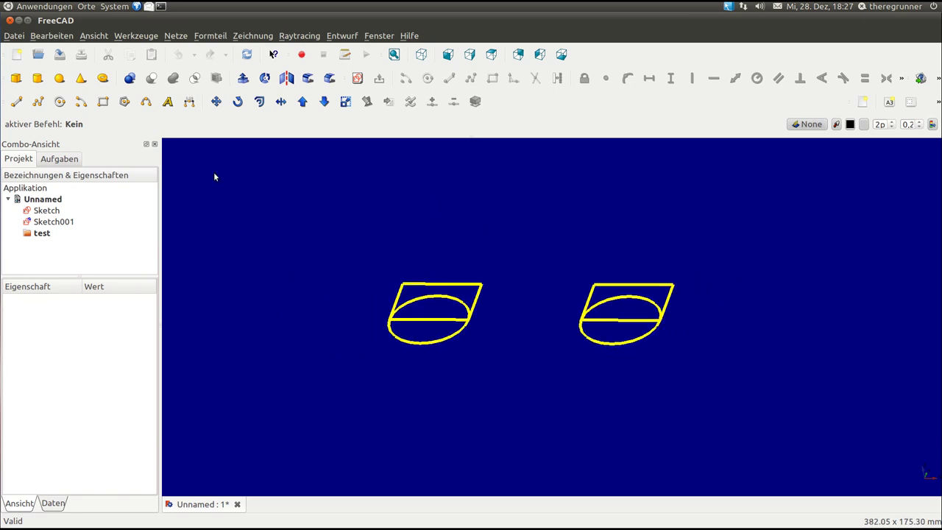
pyautogui.click(15, 79)
pyautogui.scroll(1, 388, 235)
pyautogui.scroll(1, 684, 300)
pyautogui.scroll(1, 710, 287)
pyautogui.scroll(1, 736, 273)
pyautogui.scroll(1, 762, 260)
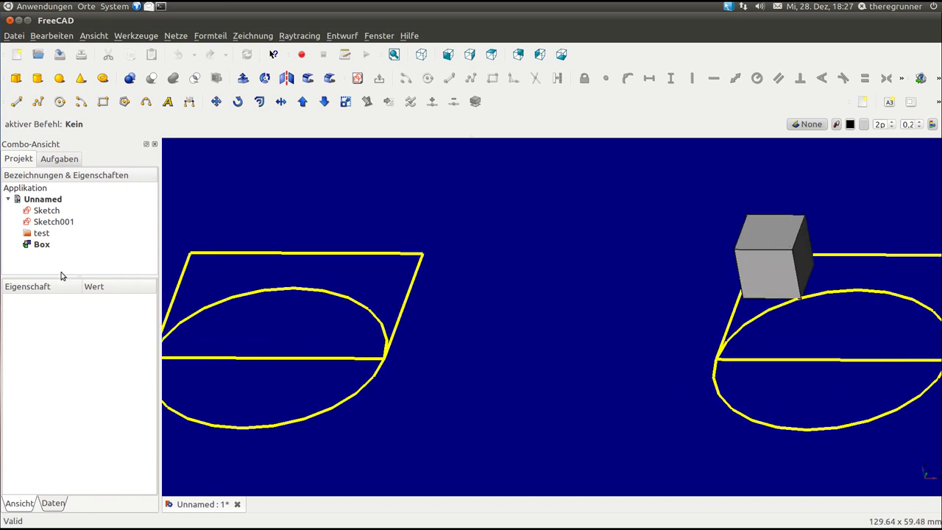
# Step: Select Box in the tree and pan, zoom and orbit the view toward it
pyautogui.click(35, 246)
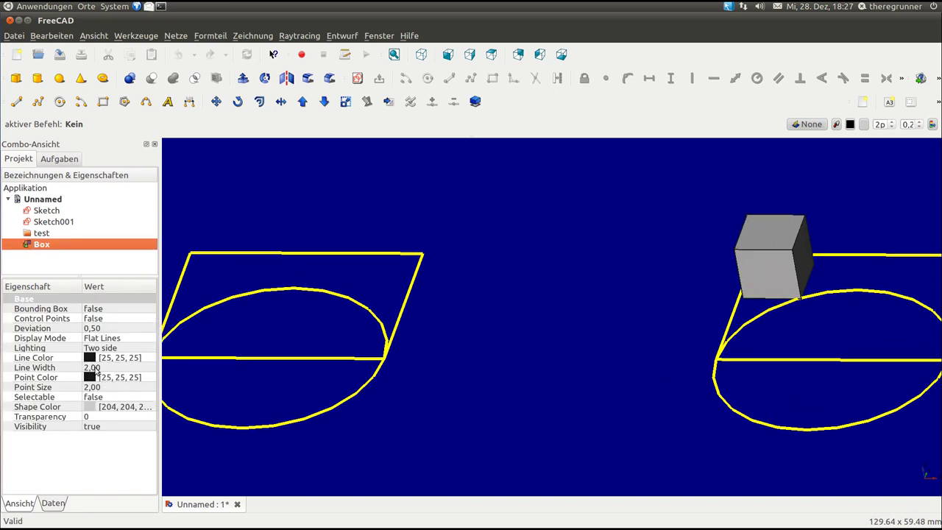
pyautogui.moveTo(671, 307); pyautogui.dragTo(432, 296, button='middle')
pyautogui.scroll(1, 560, 245)
pyautogui.scroll(2, 491, 221)
pyautogui.scroll(2, 492, 222)
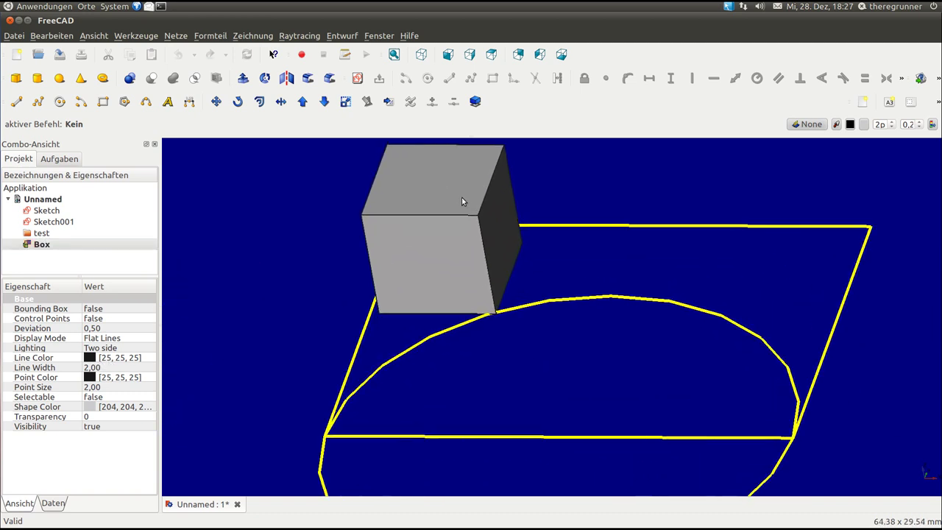
pyautogui.moveTo(569, 276)
pyautogui.mouseDown(button='middle')
pyautogui.moveTo(576, 311)
pyautogui.moveTo(581, 299)
pyautogui.moveTo(637, 292)
pyautogui.moveTo(421, 305)
pyautogui.moveTo(500, 320)
pyautogui.moveTo(458, 328)
pyautogui.moveTo(517, 361)
pyautogui.moveTo(606, 334)
pyautogui.moveTo(468, 322)
pyautogui.mouseUp(button='middle')
# Step: Set the Box's Shape Color to yellow (255, 255, 0) via Farbauswahl
pyautogui.scroll(2, 488, 324)
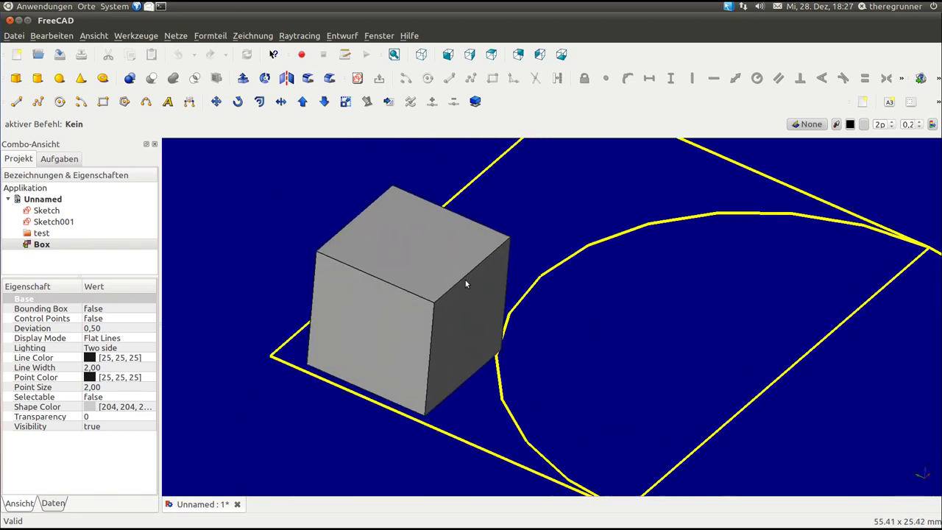
pyautogui.scroll(1, 441, 272)
pyautogui.click(111, 409)
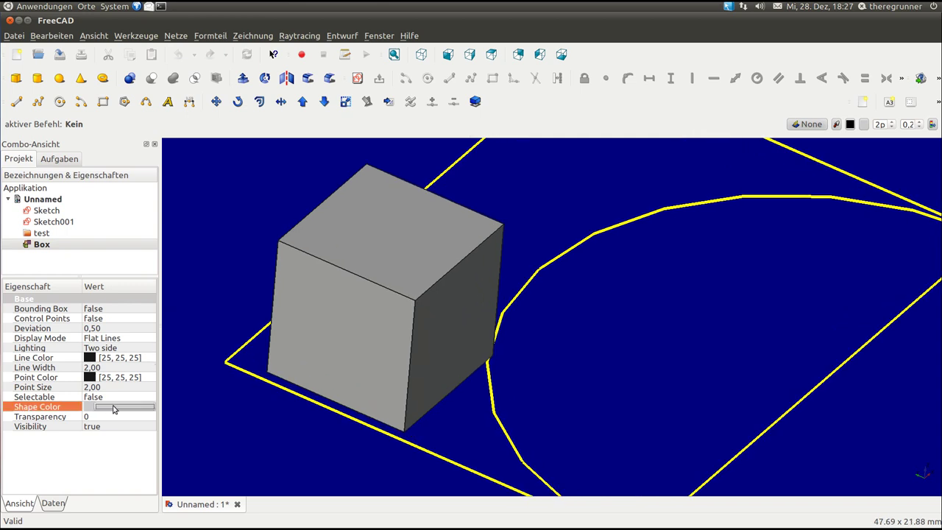
pyautogui.click(118, 407)
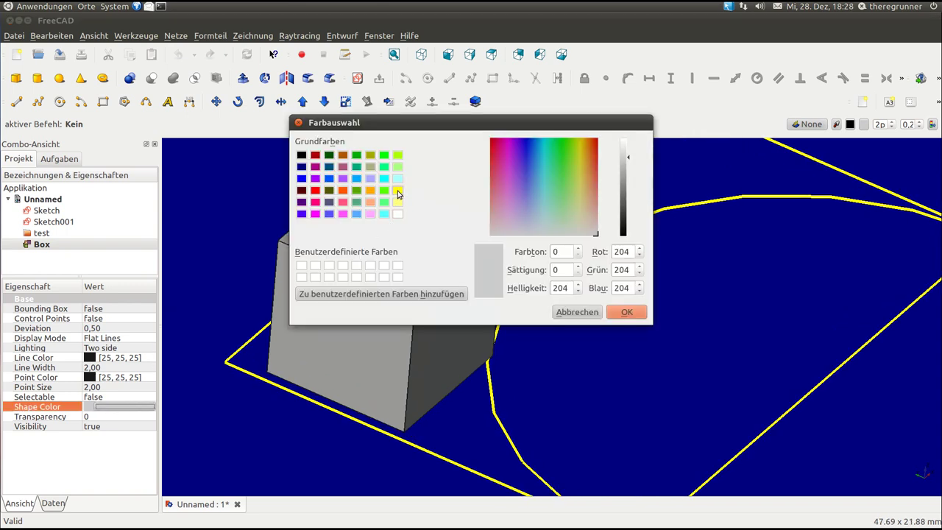
pyautogui.click(397, 191)
pyautogui.click(627, 314)
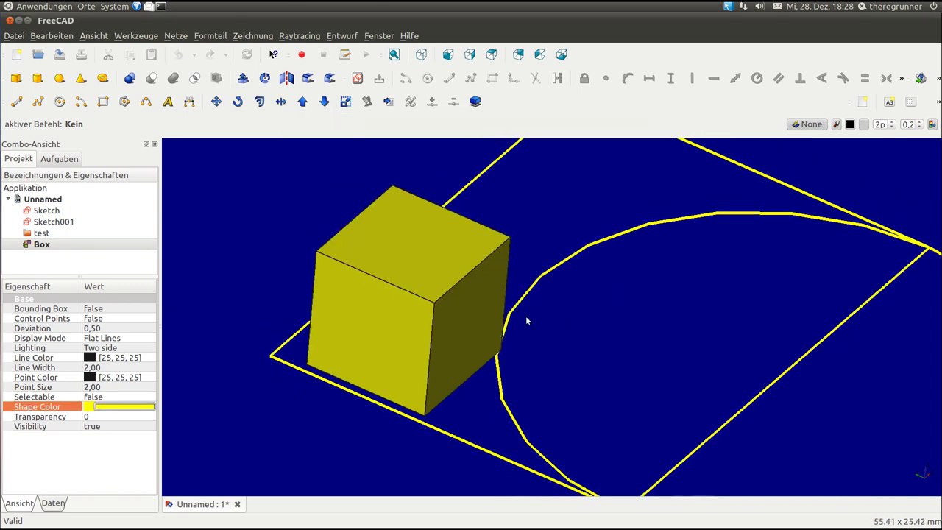
# Step: Set the Box's Line Color to green via Farbauswahl
pyautogui.click(88, 357)
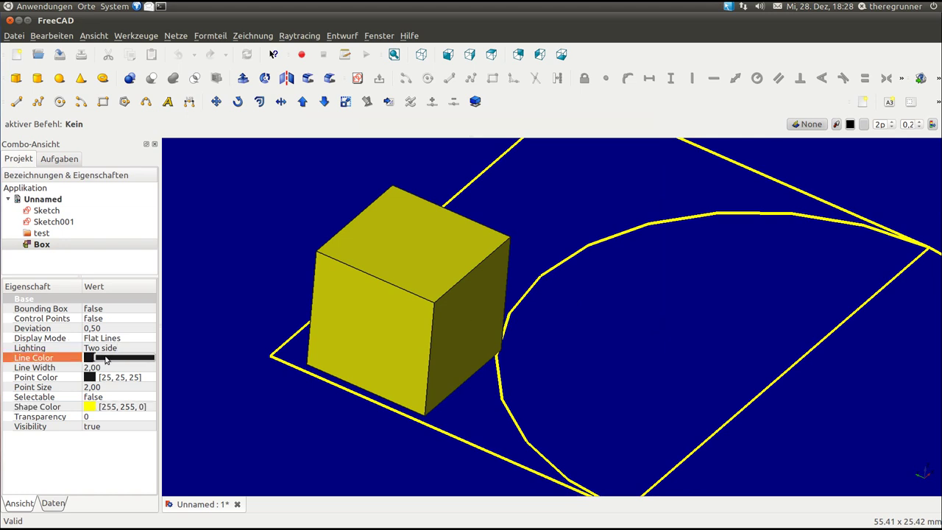
pyautogui.click(106, 358)
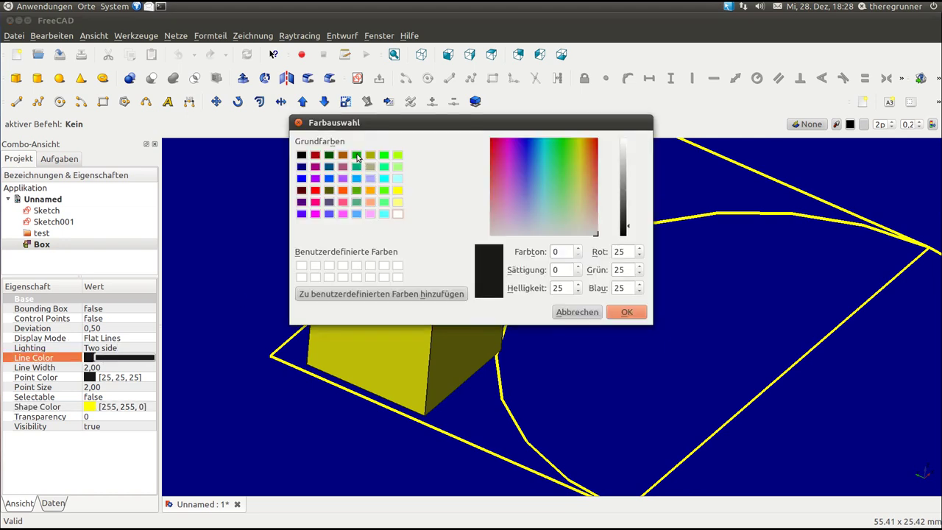
pyautogui.click(357, 157)
pyautogui.click(626, 312)
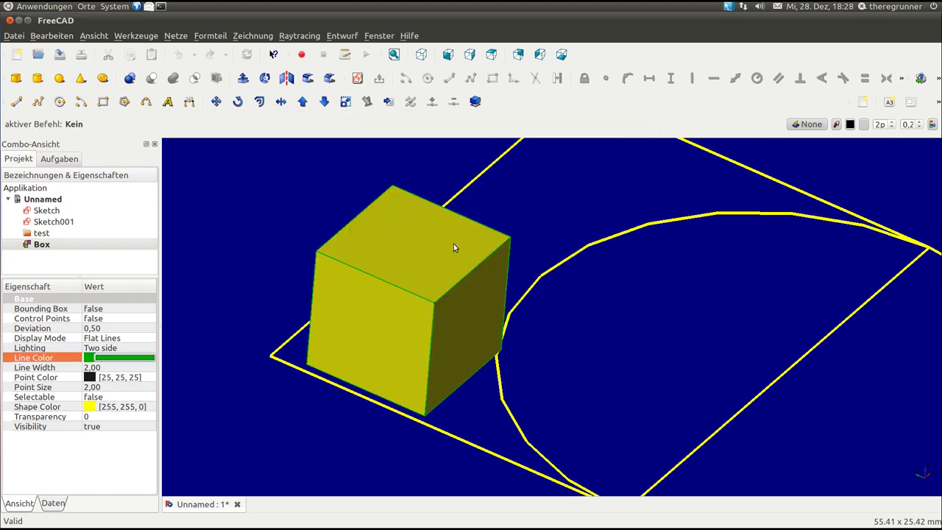
pyautogui.click(53, 503)
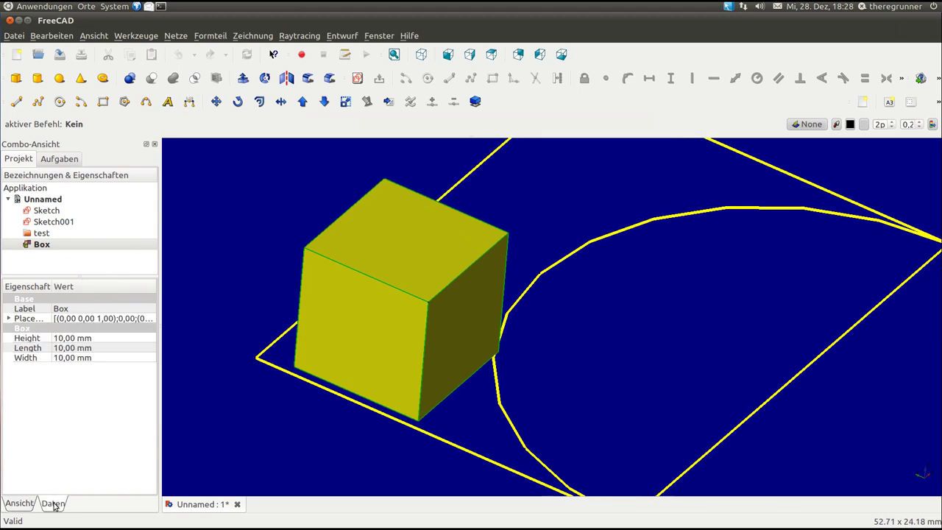
# Step: In the Daten tab, set the Box to Height 2 mm, Length 20 mm and Width 5 mm
pyautogui.click(93, 338)
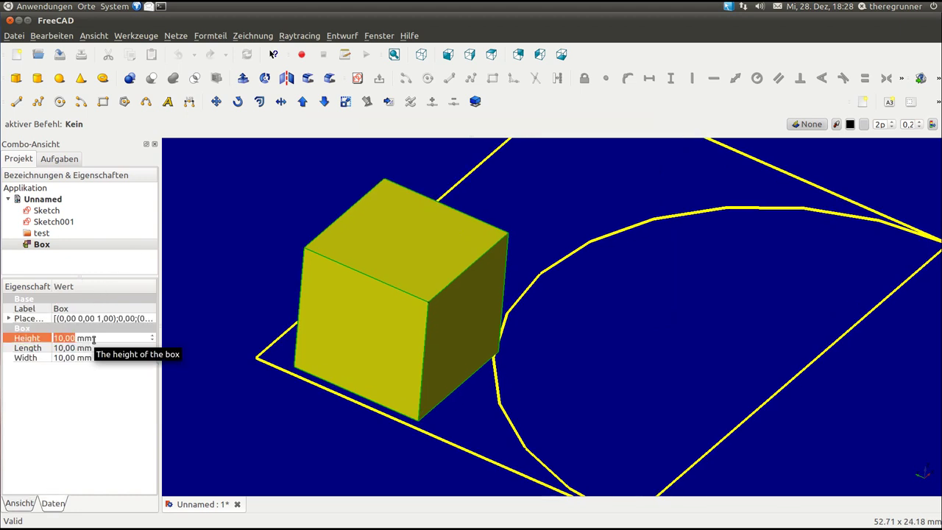
pyautogui.write('9')
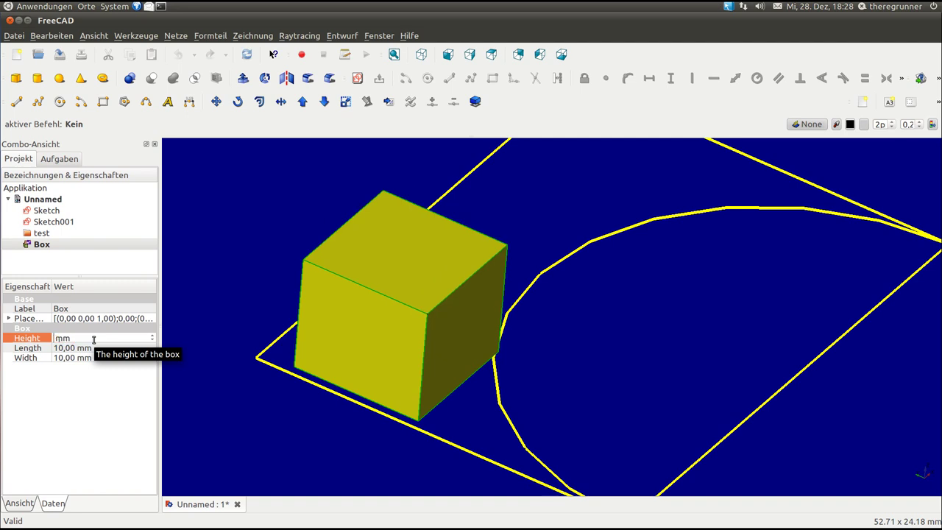
pyautogui.press('BackSpace')
pyautogui.write('8')
pyautogui.press('BackSpace')
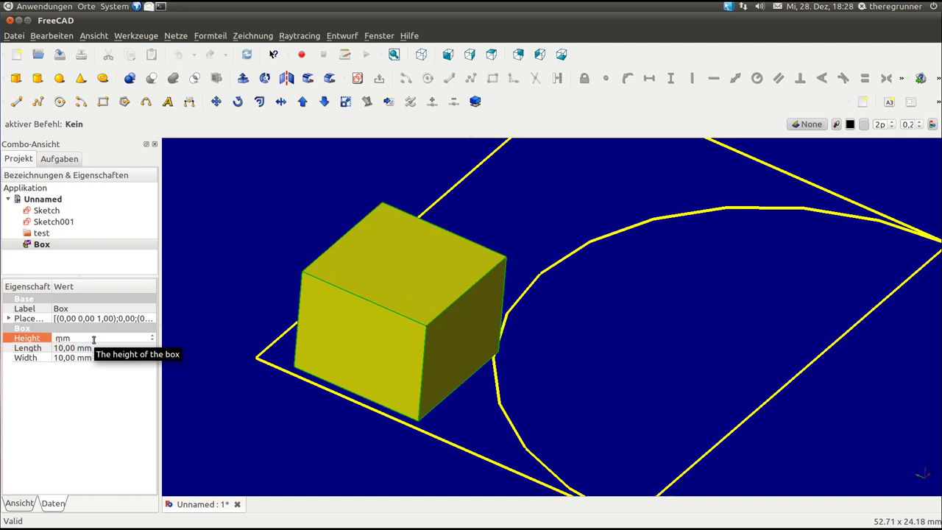
pyautogui.write('2')
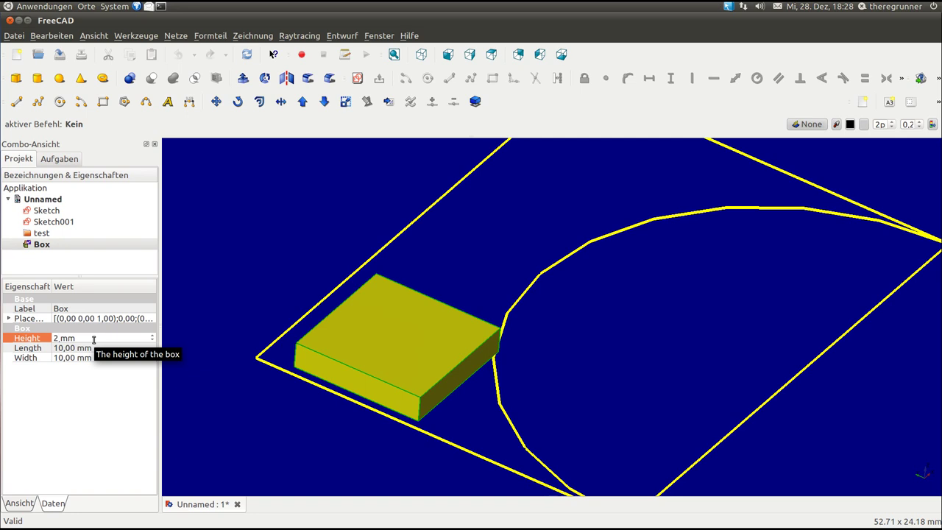
pyautogui.click(69, 347)
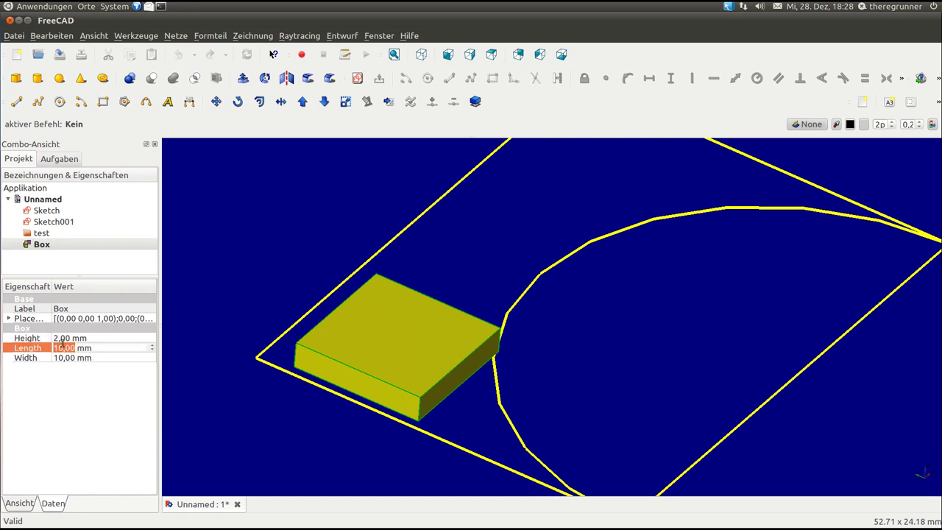
pyautogui.write('20')
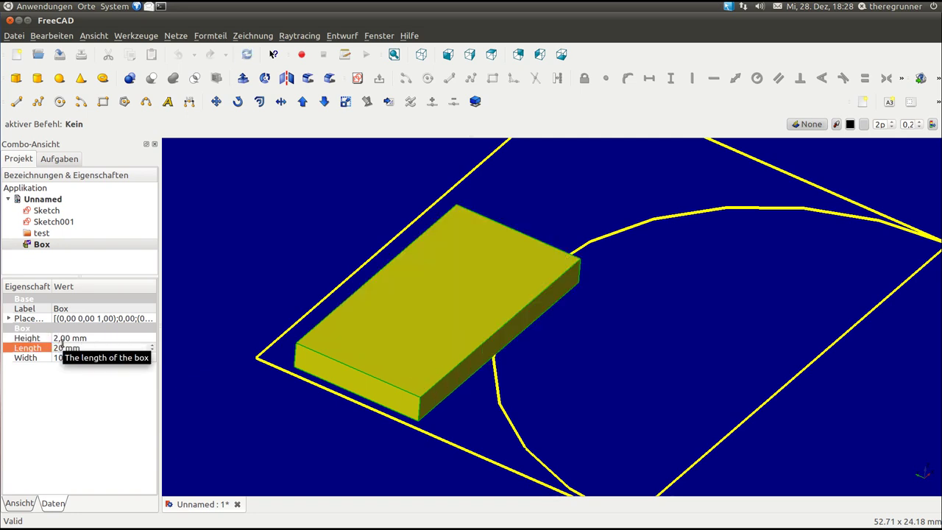
pyautogui.click(65, 357)
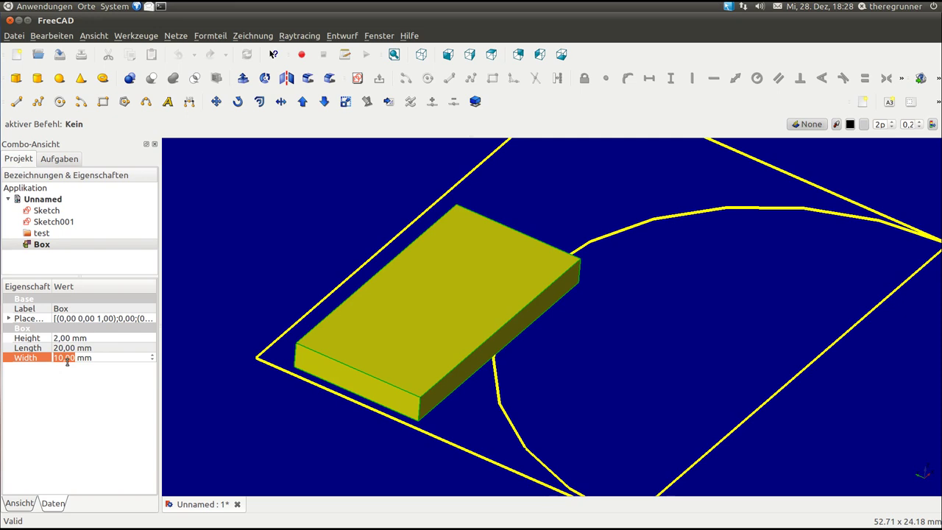
pyautogui.write('5')
pyautogui.click(79, 397)
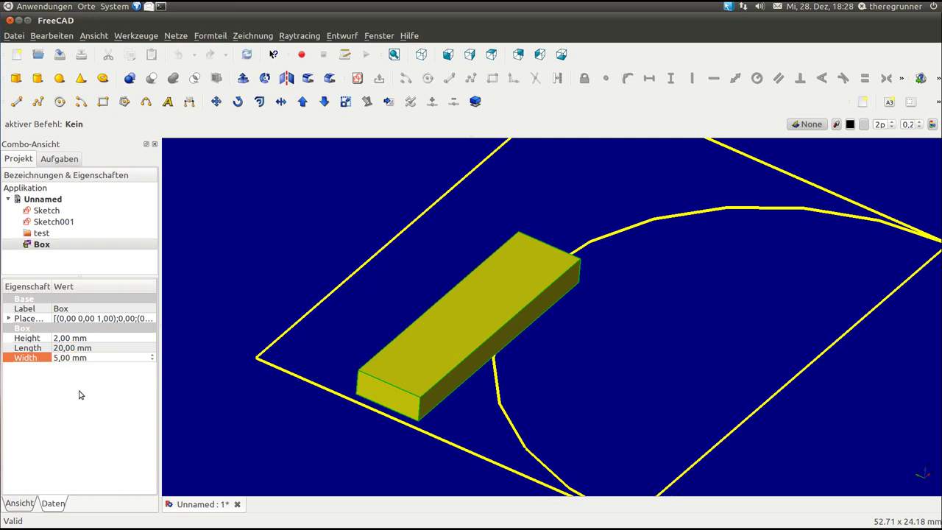
# Step: Set the Box's Display Mode to Shaded, without edge lines
pyautogui.click(19, 505)
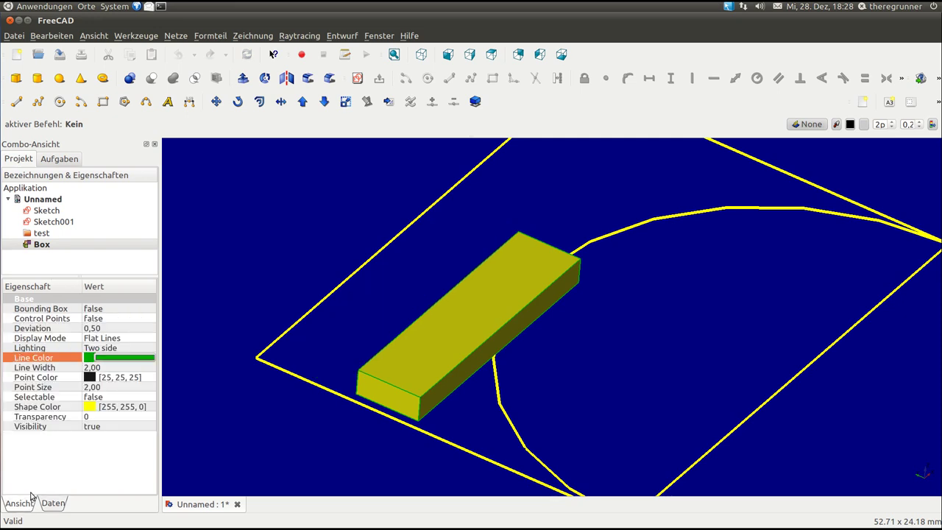
pyautogui.click(125, 338)
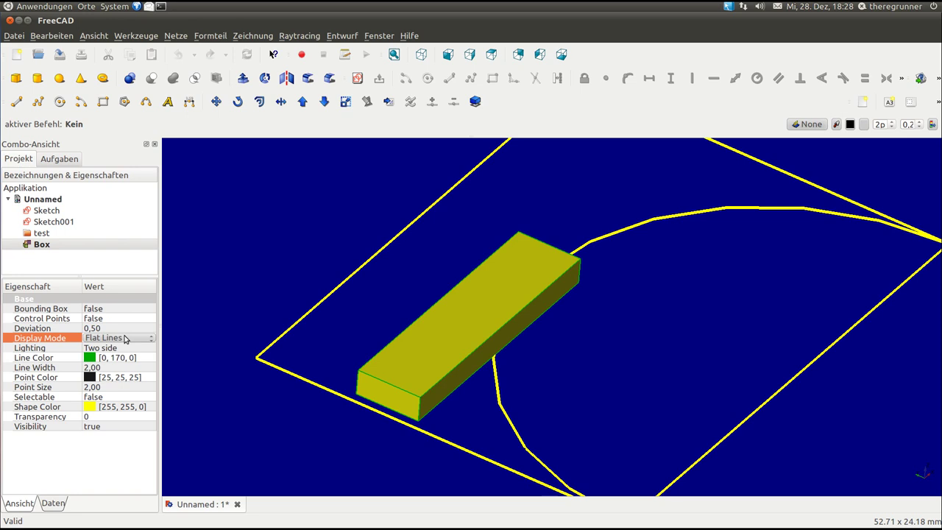
pyautogui.click(152, 339)
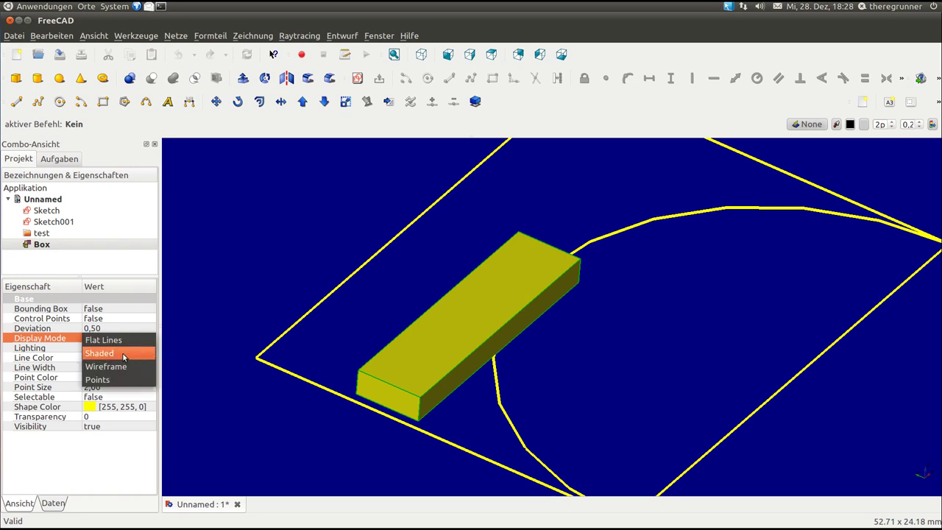
pyautogui.click(123, 353)
pyautogui.scroll(1, 524, 383)
pyautogui.scroll(1, 519, 368)
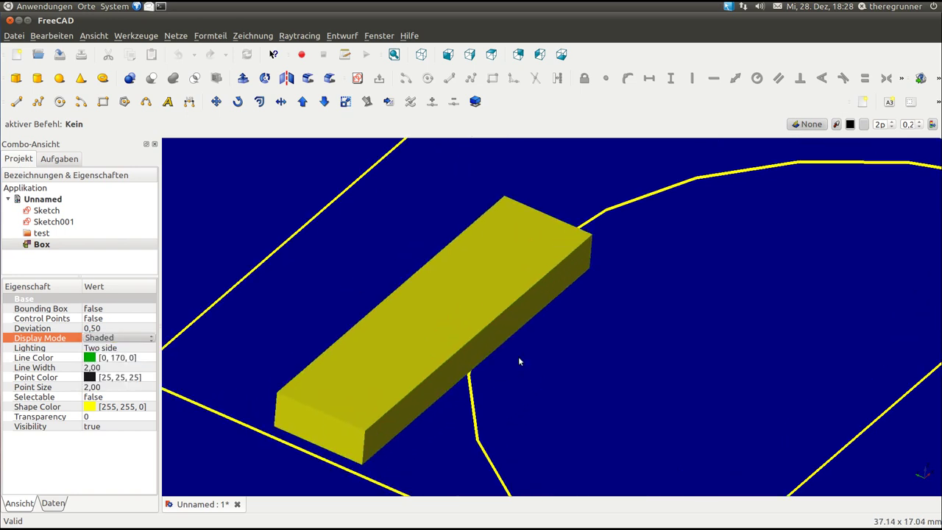
pyautogui.scroll(1, 519, 361)
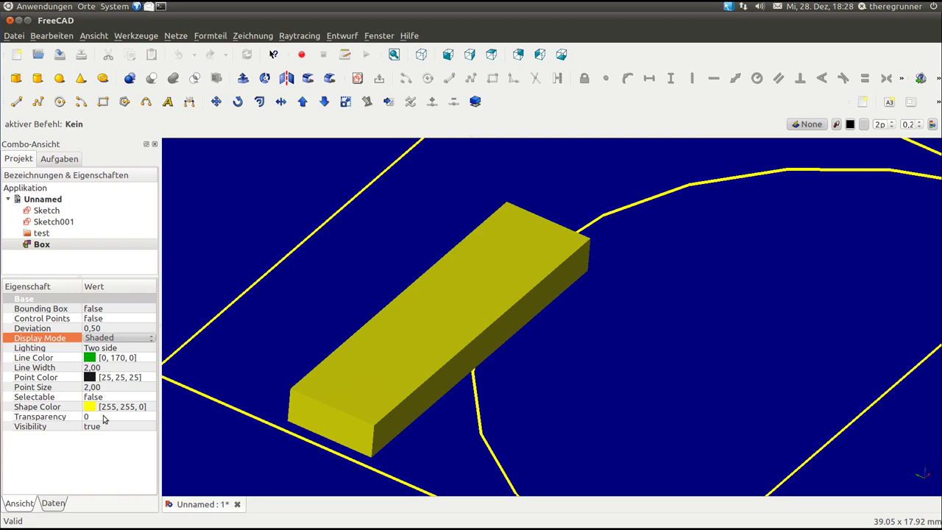
# Step: Set the Box's Transparency to 50 and orbit to view its top
pyautogui.click(103, 418)
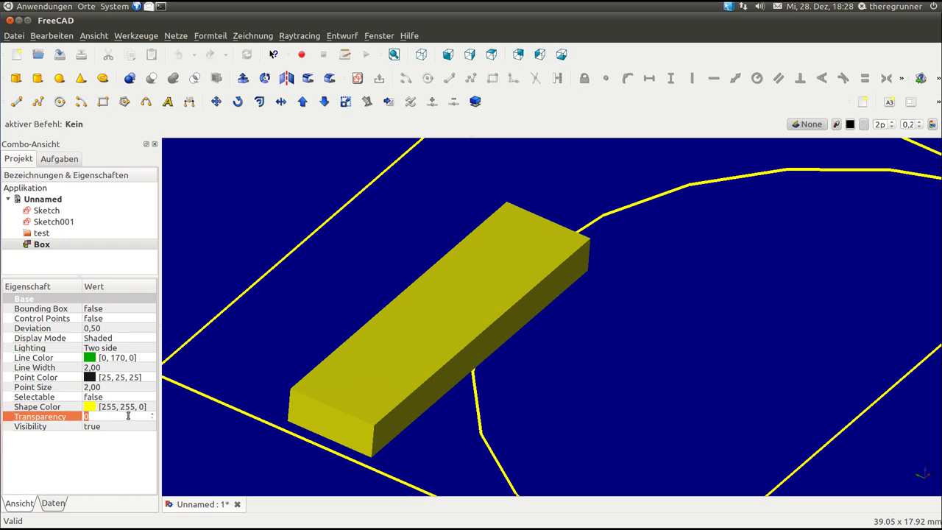
pyautogui.write('50')
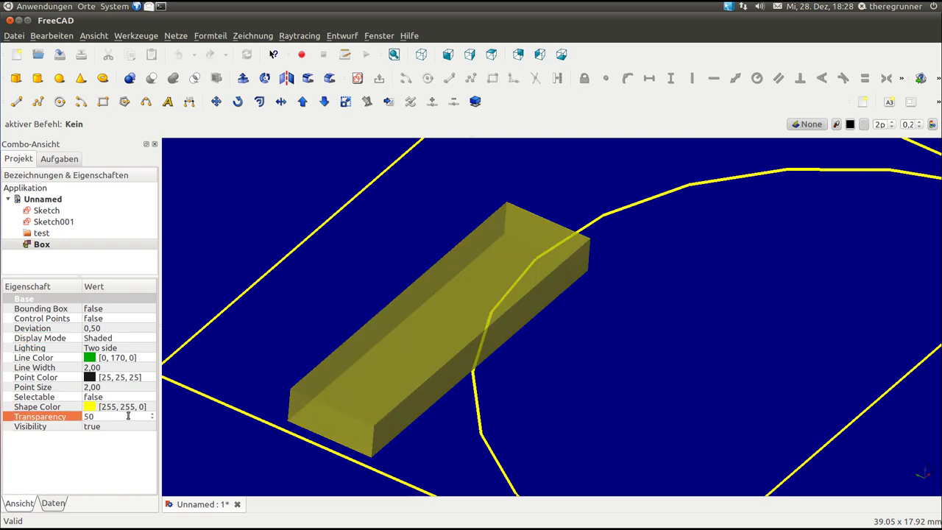
pyautogui.scroll(-2, 231, 410)
pyautogui.scroll(1, 488, 347)
pyautogui.moveTo(482, 342)
pyautogui.mouseDown(button='middle')
pyautogui.moveTo(507, 294)
pyautogui.moveTo(468, 304)
pyautogui.moveTo(290, 297)
pyautogui.moveTo(454, 271)
pyautogui.moveTo(729, 280)
pyautogui.moveTo(838, 338)
pyautogui.moveTo(525, 326)
pyautogui.moveTo(370, 279)
pyautogui.moveTo(441, 248)
pyautogui.moveTo(644, 262)
pyautogui.moveTo(479, 284)
pyautogui.moveTo(585, 321)
pyautogui.moveTo(673, 271)
pyautogui.moveTo(578, 356)
pyautogui.moveTo(811, 313)
pyautogui.moveTo(677, 361)
pyautogui.moveTo(420, 323)
pyautogui.moveTo(324, 353)
pyautogui.moveTo(614, 214)
pyautogui.mouseUp(button='middle')
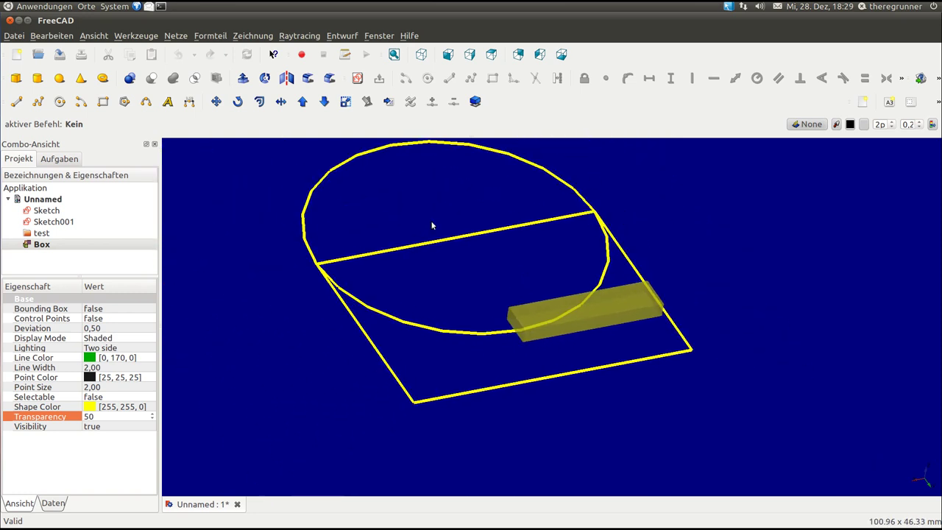
pyautogui.moveTo(369, 264)
pyautogui.mouseDown(button='middle')
pyautogui.moveTo(640, 234)
pyautogui.moveTo(626, 189)
pyautogui.mouseUp(button='middle')
pyautogui.scroll(2, 626, 189)
pyautogui.scroll(2, 621, 196)
pyautogui.scroll(2, 627, 236)
pyautogui.scroll(2, 633, 268)
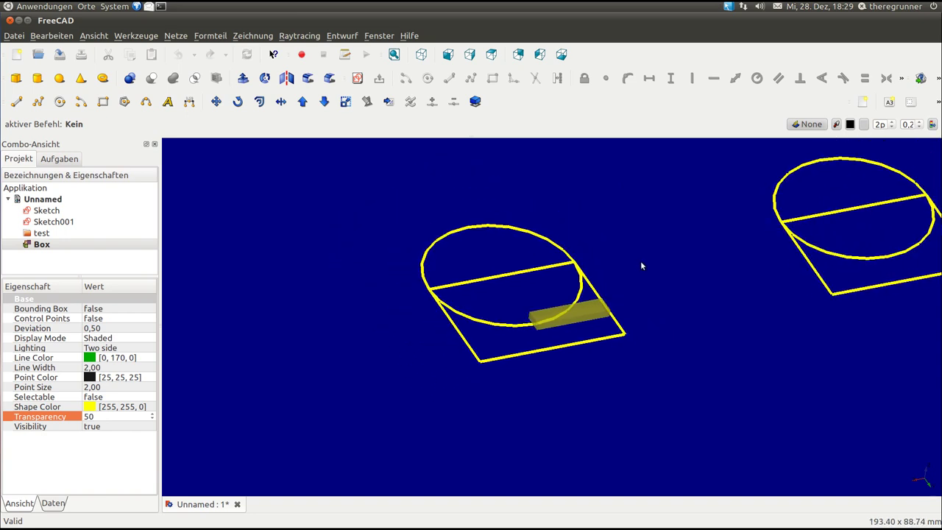
pyautogui.click(44, 212)
# Step: Delete the selected sketch and Sketch001, leaving only test and Box
pyautogui.press('Delete')
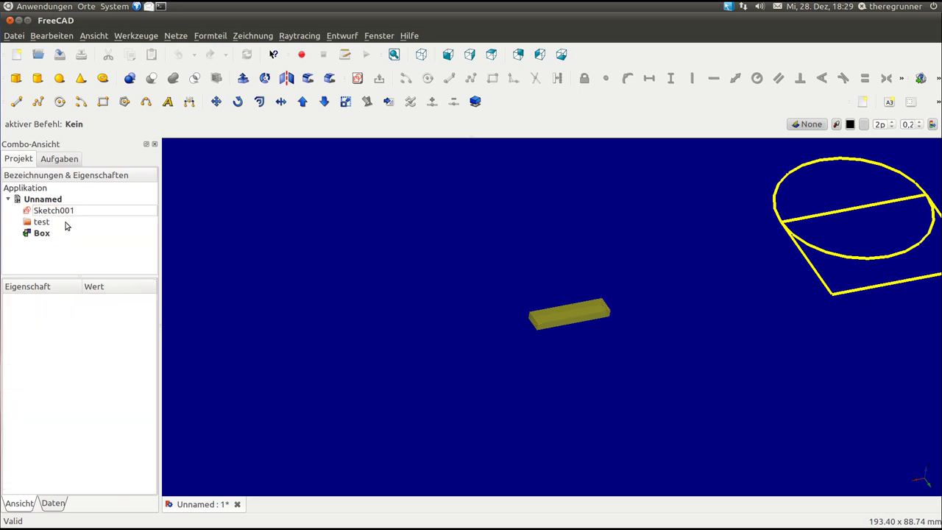
pyautogui.click(53, 211)
pyautogui.press('Delete')
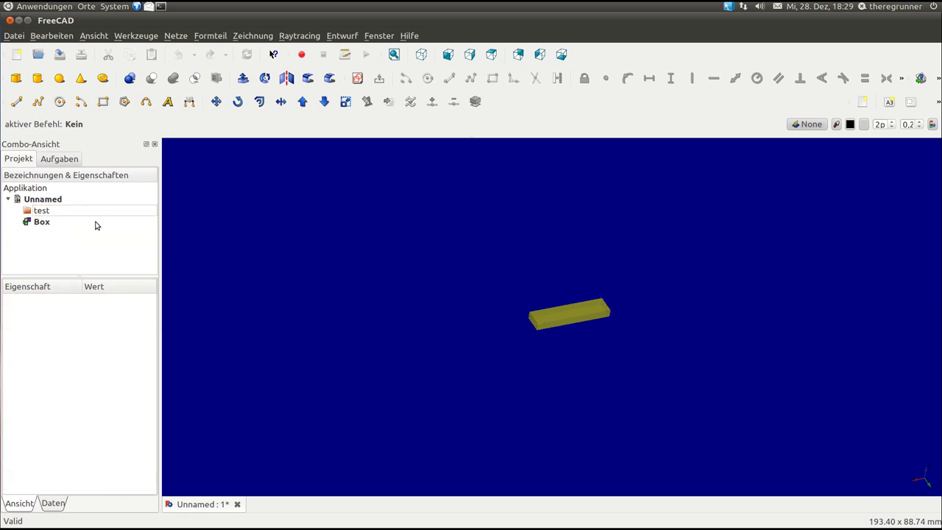
# Step: Create a new sketch on the XY-Ebene plane
pyautogui.scroll(1, 521, 283)
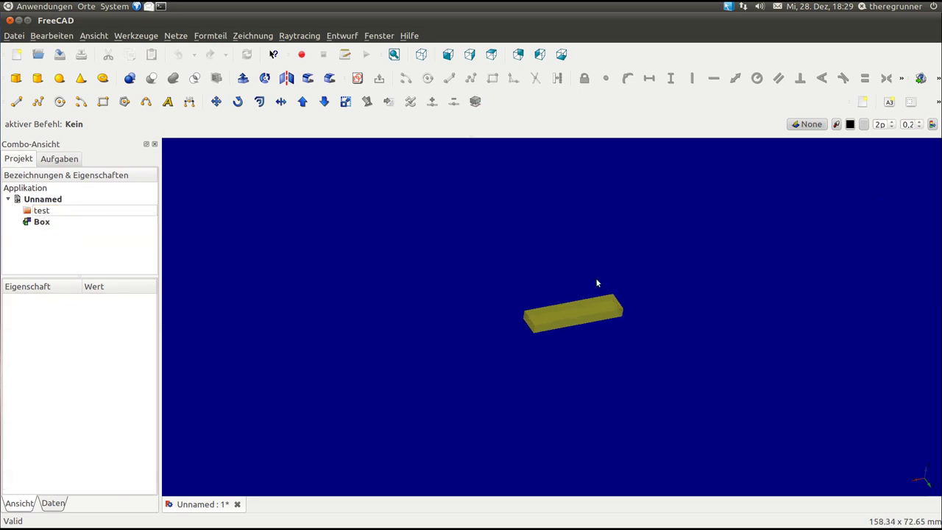
pyautogui.scroll(1, 597, 280)
pyautogui.click(358, 78)
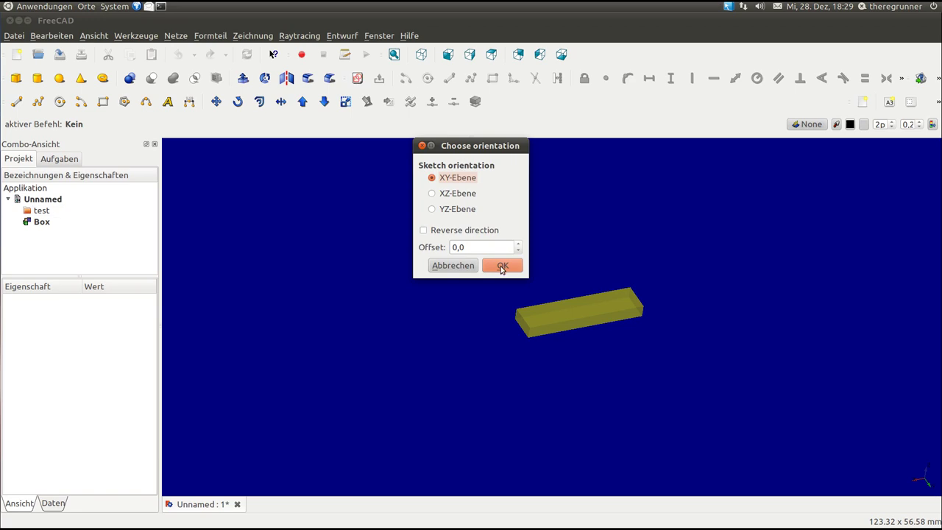
pyautogui.click(502, 266)
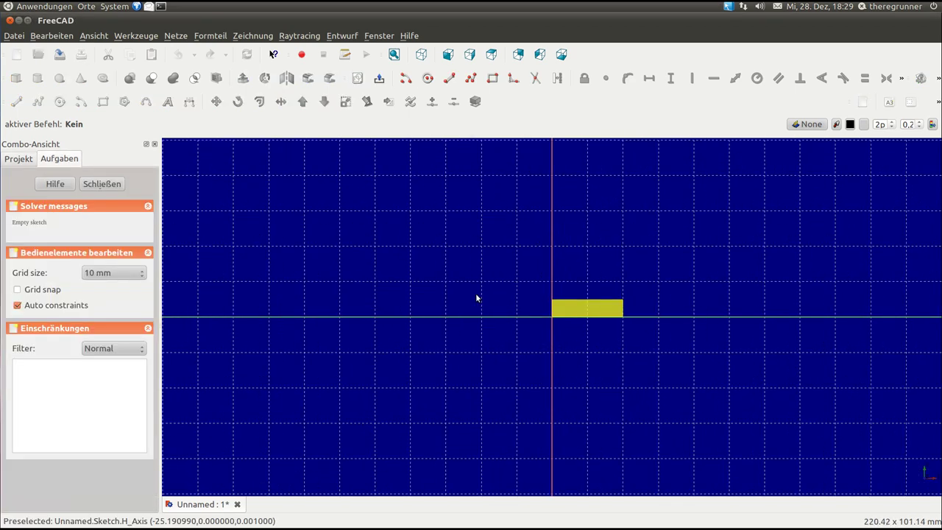
# Step: With grid snap on, draw an arc from the horizontal axis up toward the top, then close the sketch
pyautogui.scroll(3, 473, 281)
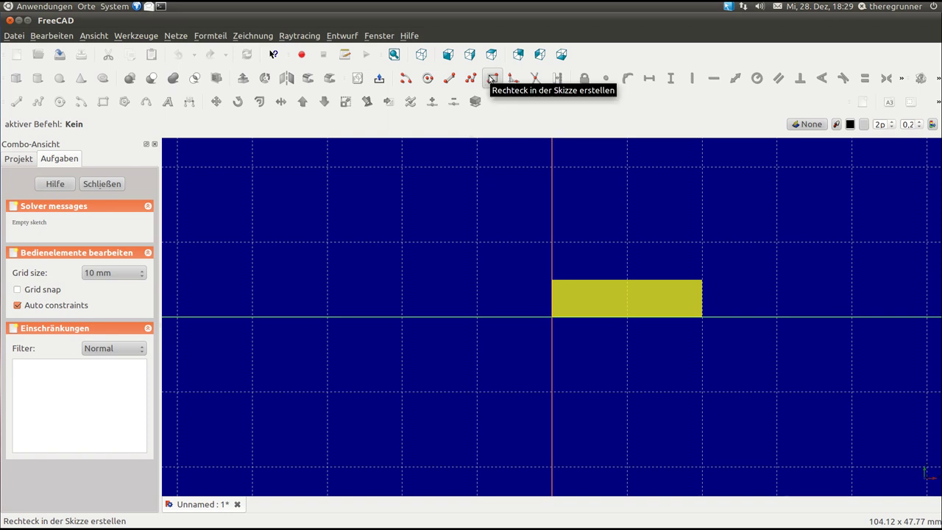
pyautogui.click(406, 79)
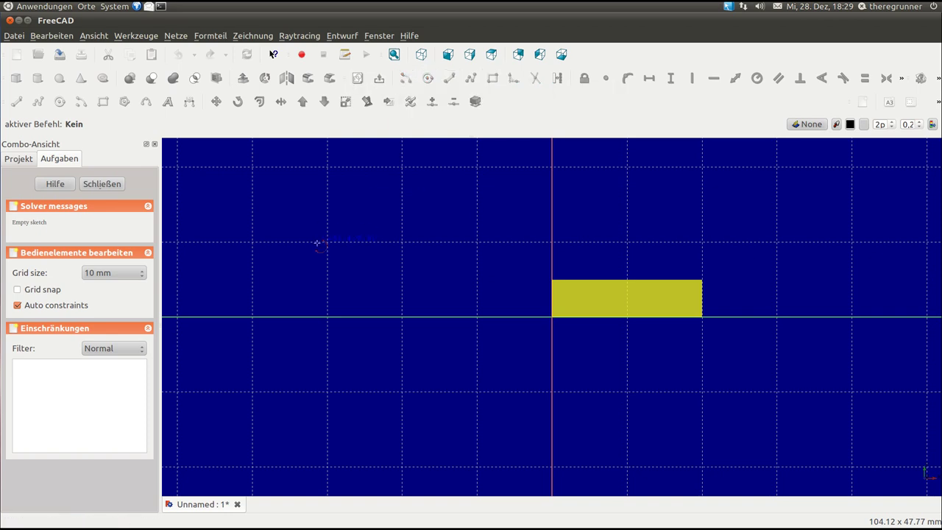
pyautogui.click(17, 289)
pyautogui.click(328, 242)
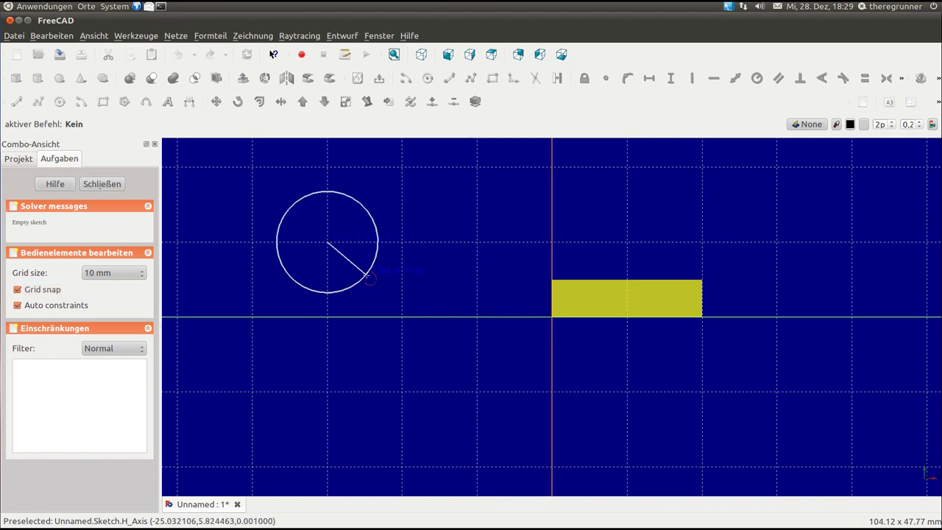
pyautogui.click(403, 315)
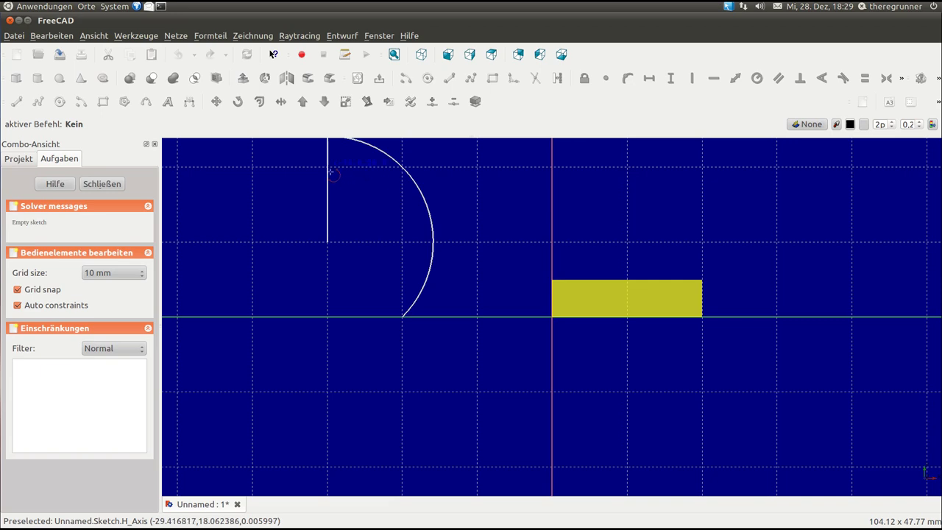
pyautogui.click(329, 175)
pyautogui.scroll(-2, 408, 253)
pyautogui.scroll(1, 448, 207)
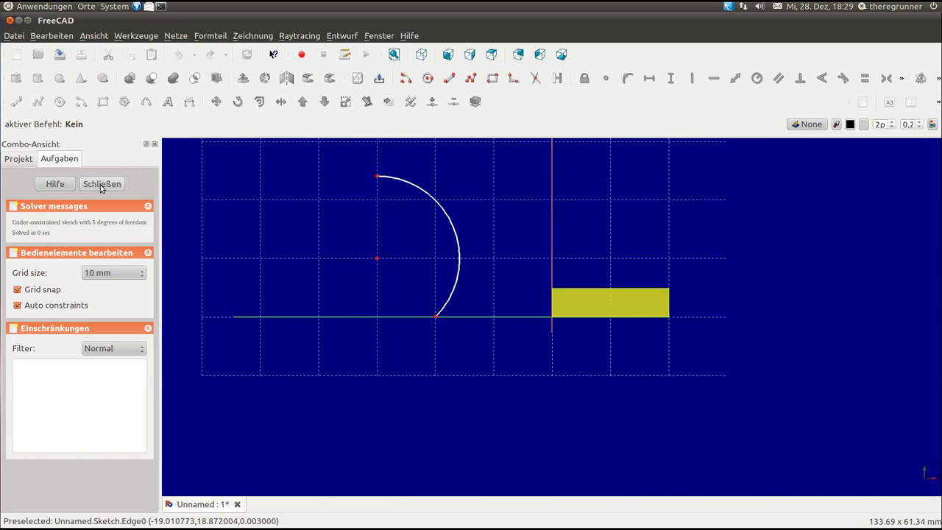
pyautogui.click(101, 184)
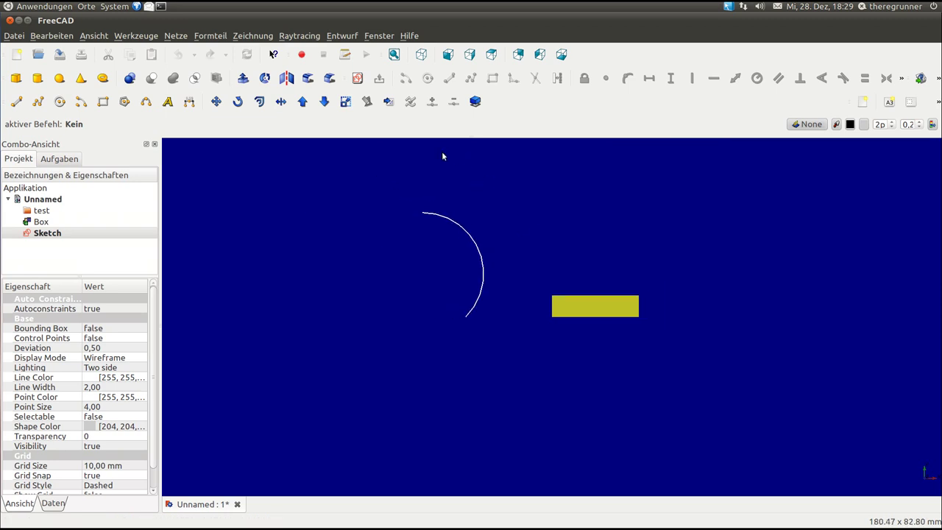
# Step: Turn the view to show the box's top face and select the arc Sketch in the tree
pyautogui.moveTo(502, 249); pyautogui.dragTo(482, 259, button='middle')
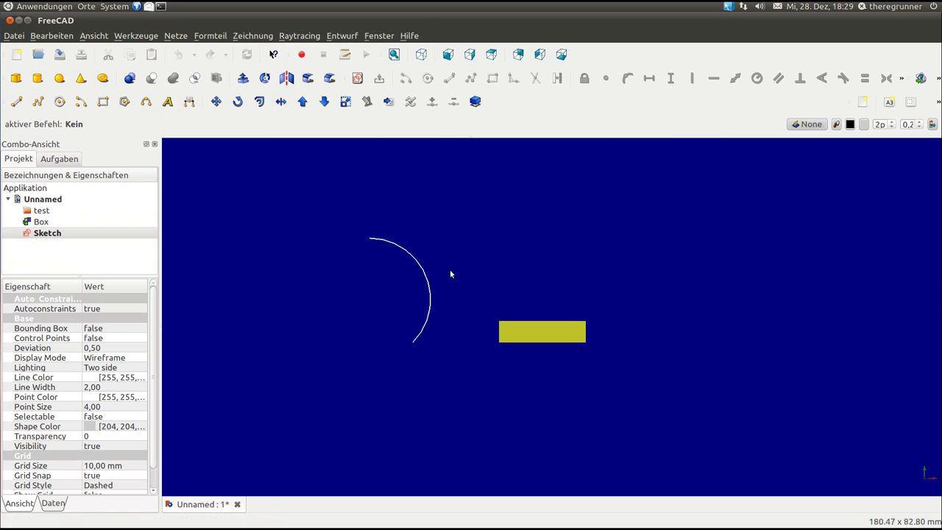
pyautogui.moveTo(448, 218); pyautogui.dragTo(279, 211, button='middle')
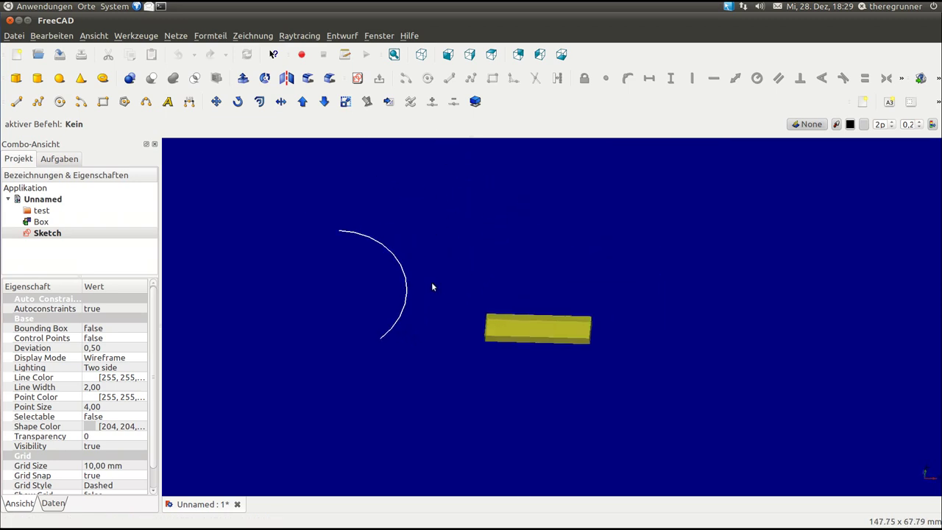
pyautogui.click(53, 233)
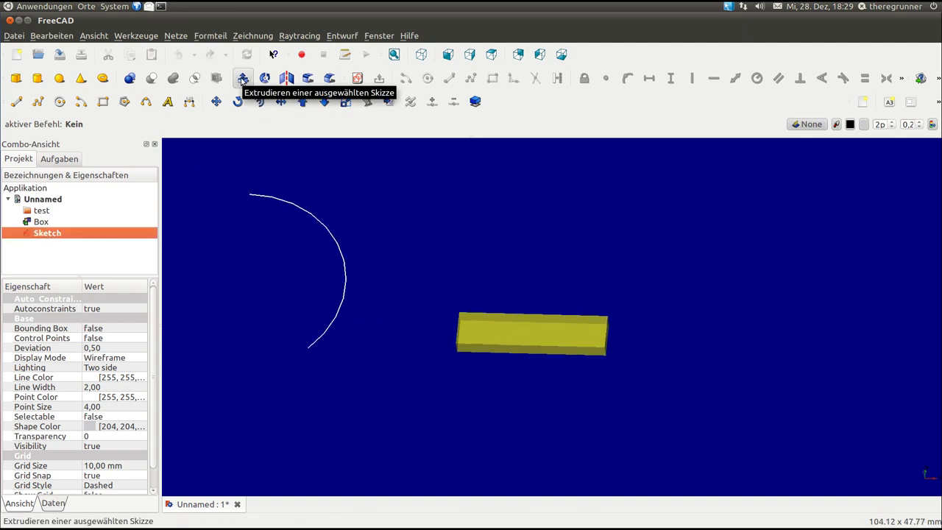
# Step: Extrude the arc Sketch along Z with direction 6,00 and zoom in on the curved wall
pyautogui.click(243, 78)
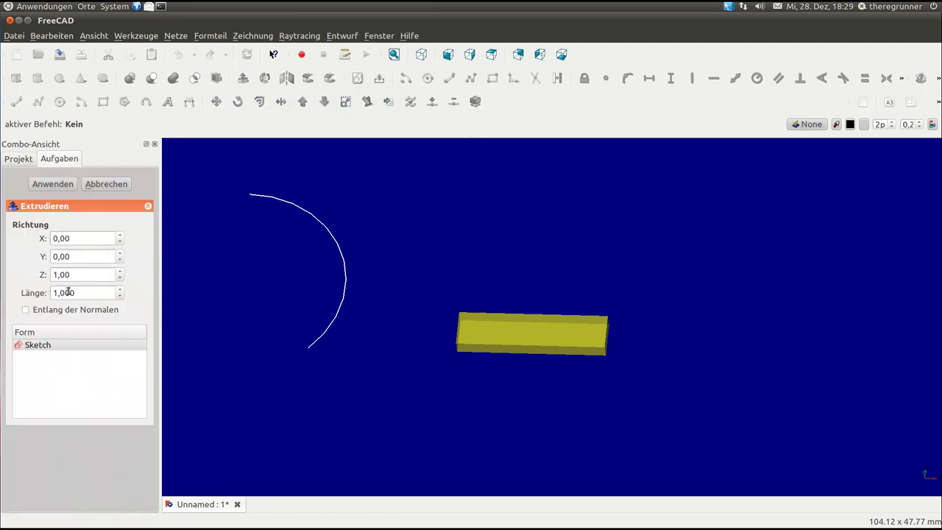
pyautogui.click(120, 271)
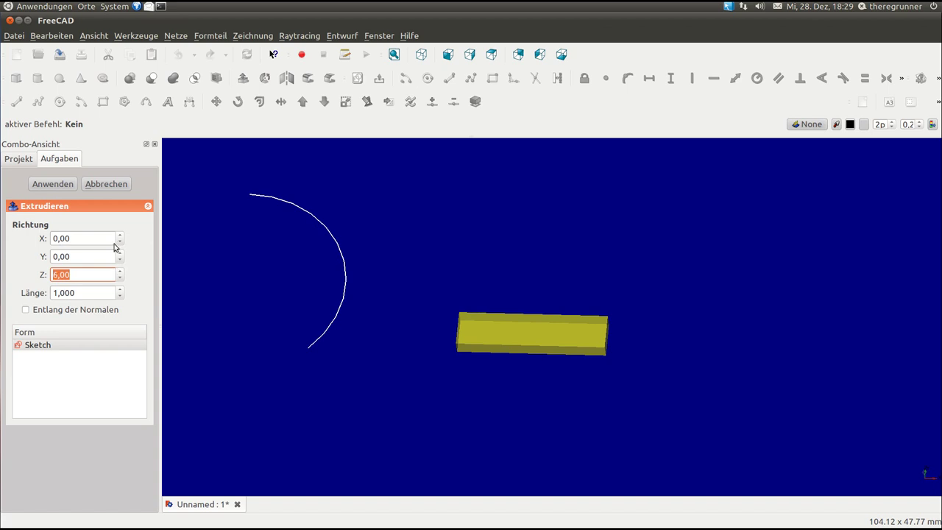
pyautogui.click(65, 189)
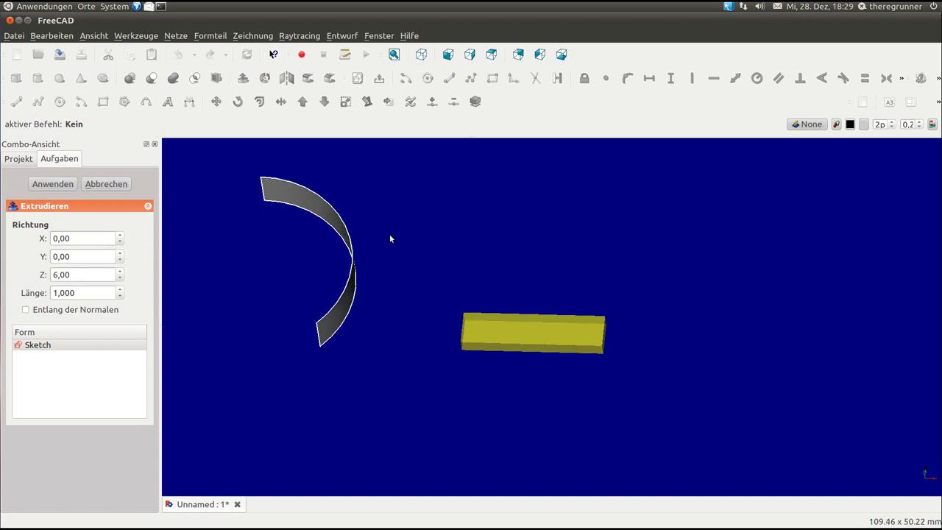
pyautogui.moveTo(334, 234)
pyautogui.mouseDown(button='middle')
pyautogui.moveTo(487, 223)
pyautogui.moveTo(489, 233)
pyautogui.moveTo(542, 171)
pyautogui.moveTo(616, 346)
pyautogui.moveTo(415, 263)
pyautogui.moveTo(559, 280)
pyautogui.moveTo(412, 323)
pyautogui.moveTo(609, 350)
pyautogui.moveTo(754, 328)
pyautogui.moveTo(755, 360)
pyautogui.moveTo(805, 378)
pyautogui.mouseUp(button='middle')
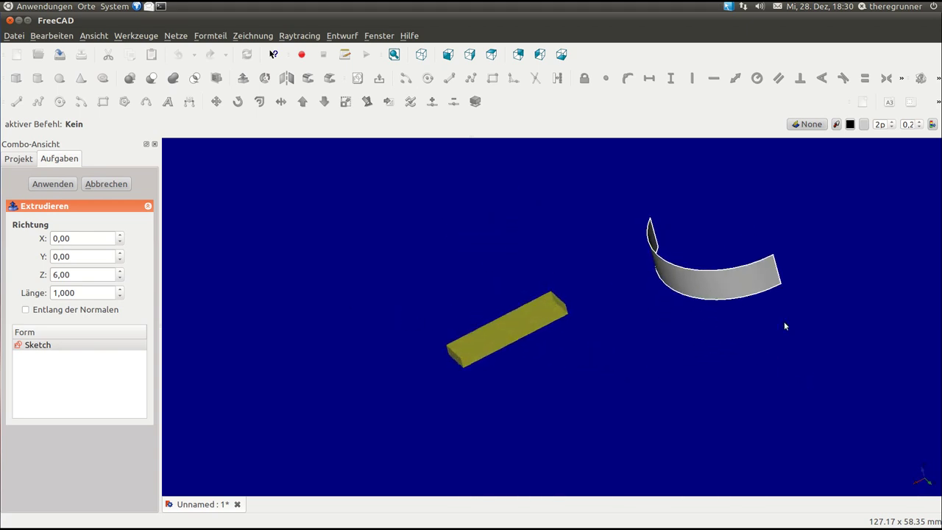
pyautogui.scroll(1, 780, 280)
pyautogui.scroll(1, 795, 242)
pyautogui.scroll(1, 809, 225)
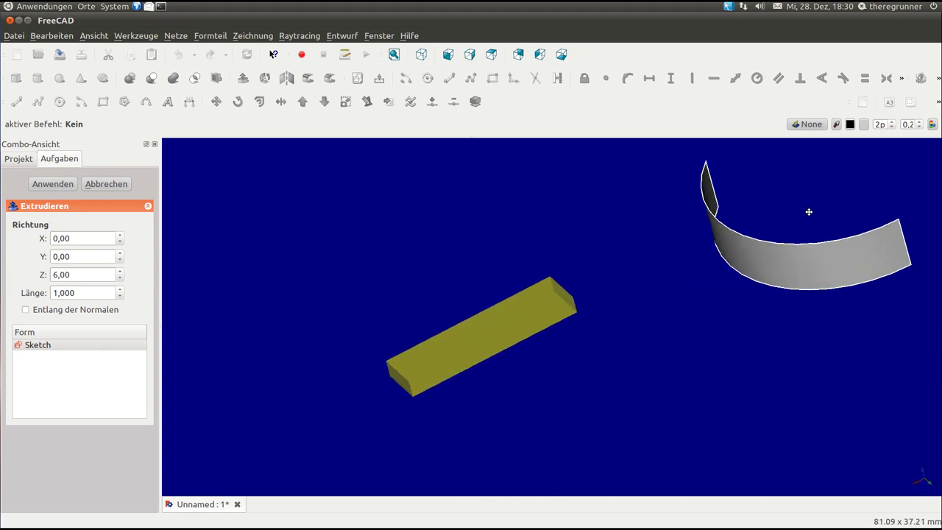
pyautogui.moveTo(808, 212); pyautogui.dragTo(492, 258, button='middle')
pyautogui.scroll(1, 422, 242)
pyautogui.scroll(1, 387, 219)
pyautogui.scroll(1, 353, 219)
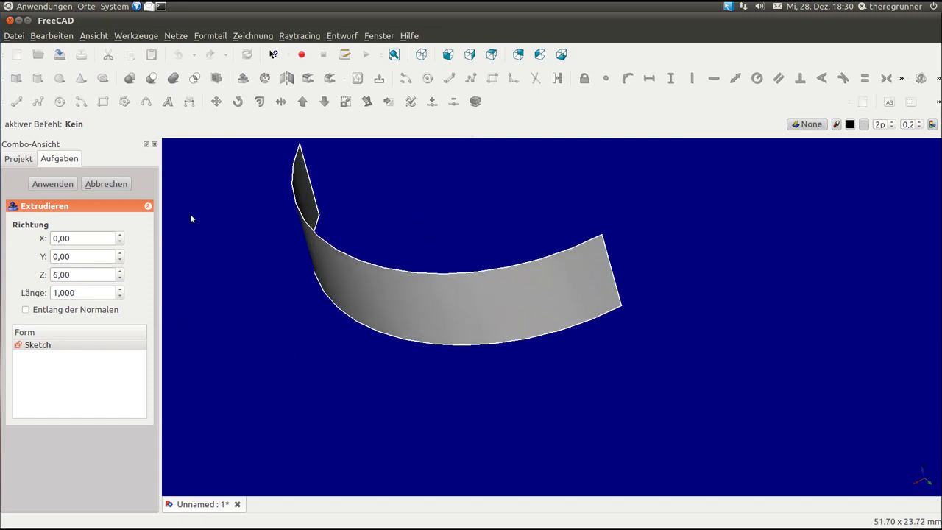
# Step: Apply the extrusion and give Extrude 40 percent transparency with Shaded display mode
pyautogui.click(105, 186)
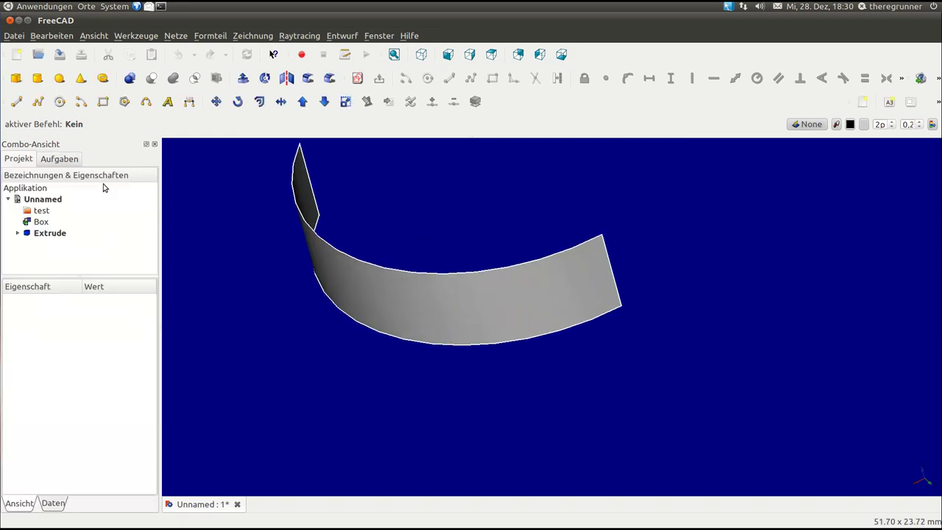
pyautogui.click(53, 234)
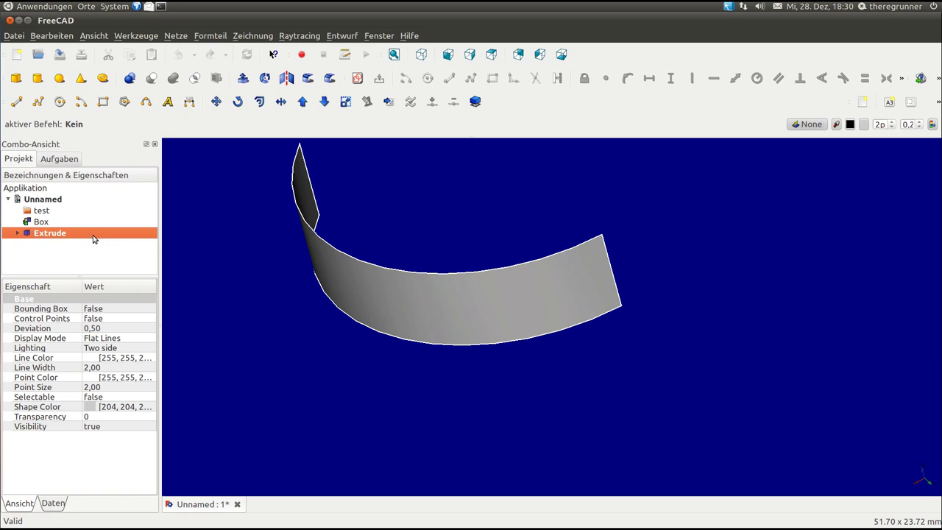
pyautogui.click(103, 417)
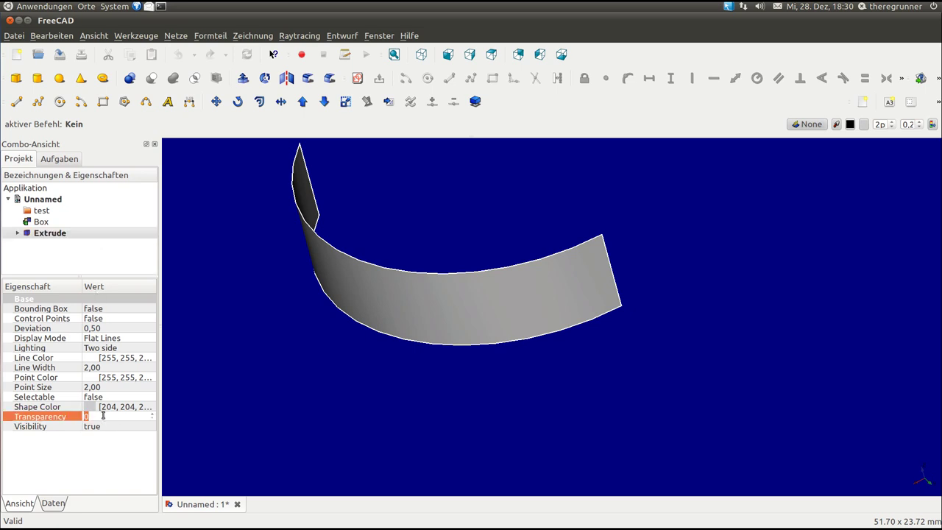
pyautogui.write('40')
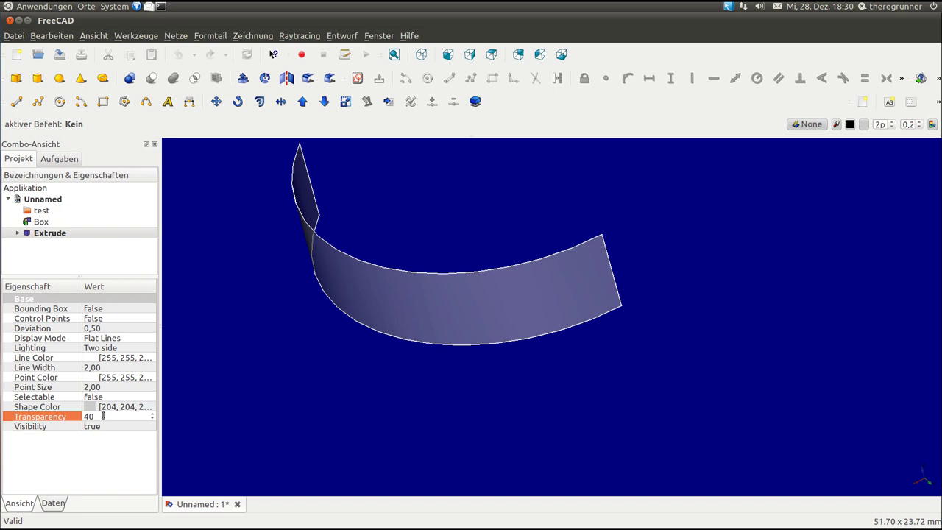
pyautogui.click(132, 338)
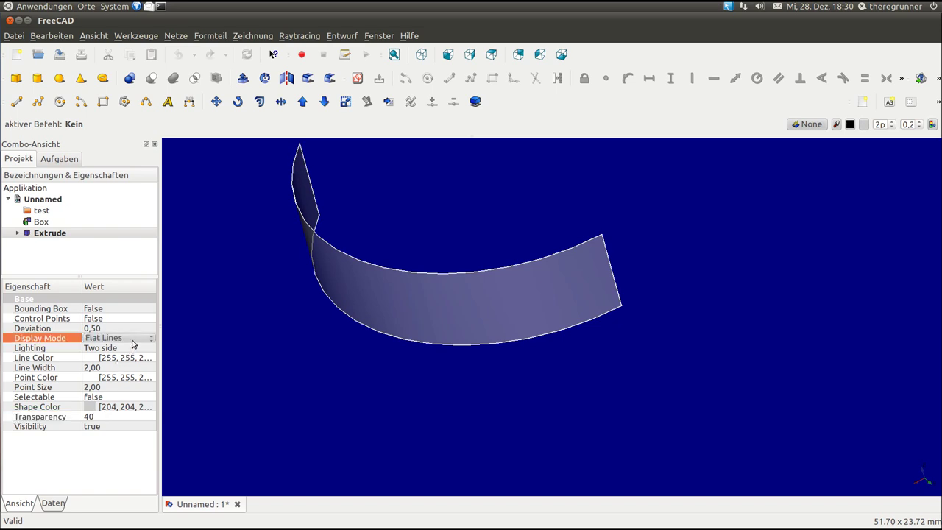
pyautogui.click(151, 341)
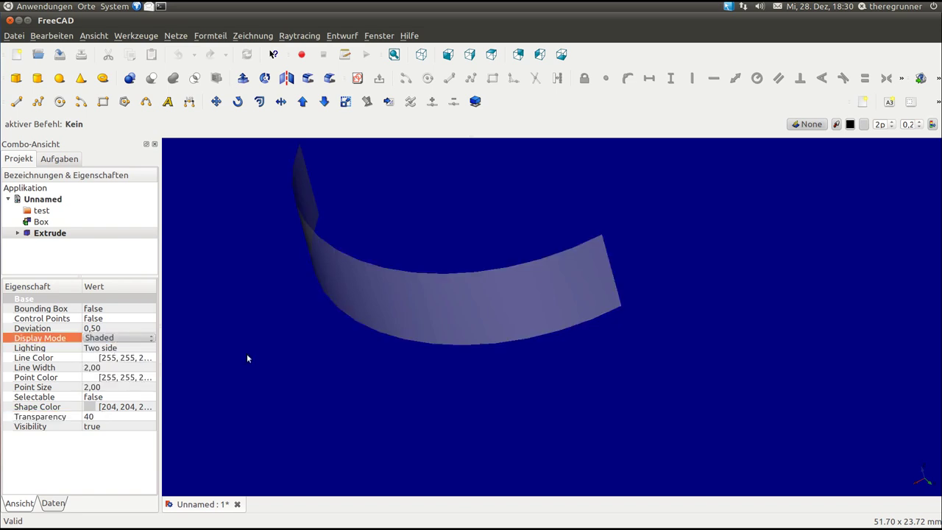
# Step: Set the Extrude's shape colour to cyan (0, 255, 255)
pyautogui.scroll(-1, 265, 353)
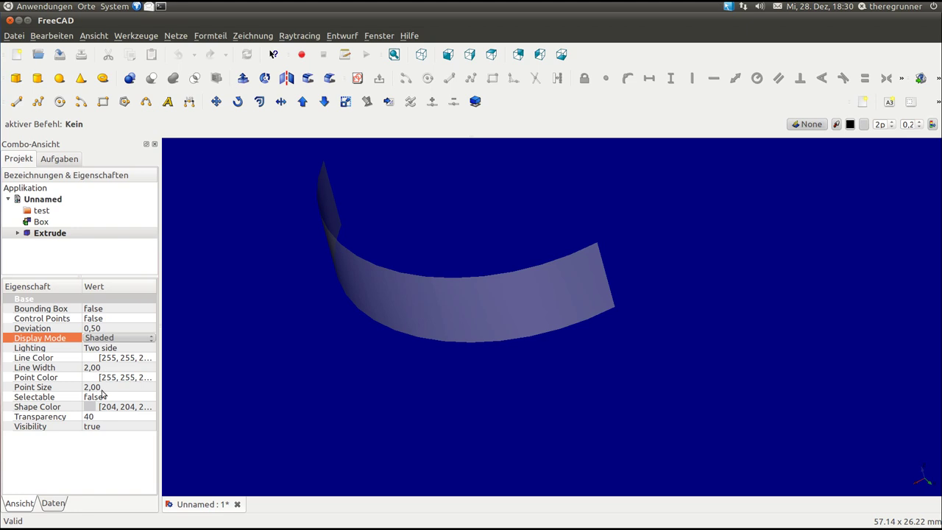
pyautogui.click(95, 409)
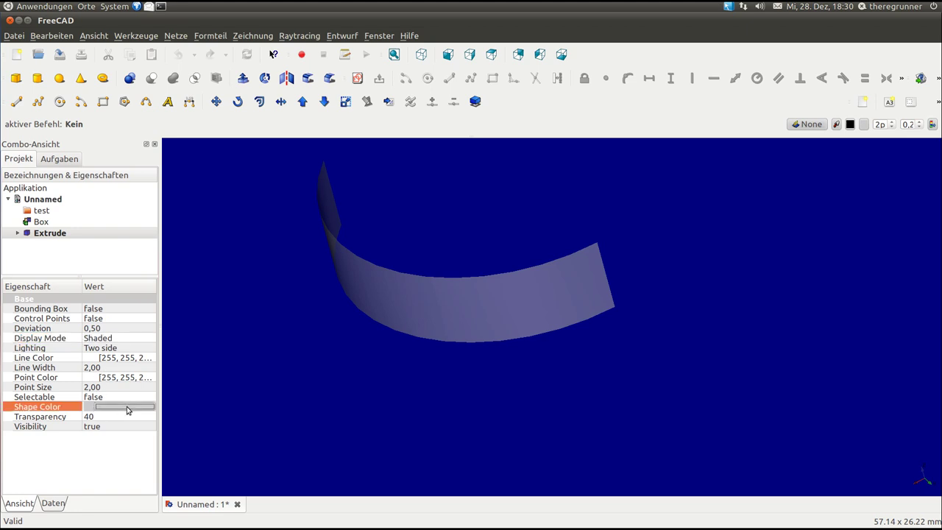
pyautogui.click(126, 409)
pyautogui.click(383, 180)
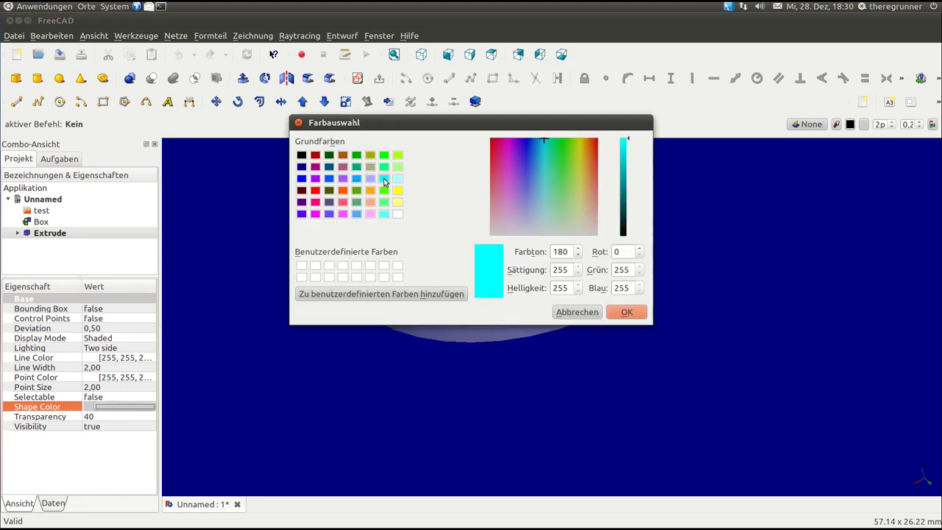
pyautogui.click(624, 310)
pyautogui.scroll(-3, 559, 272)
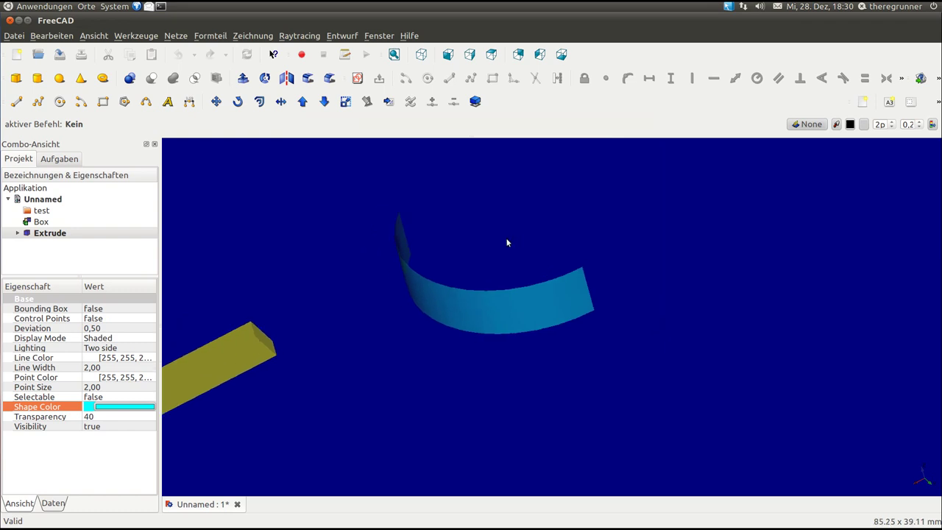
pyautogui.scroll(-3, 507, 237)
pyautogui.scroll(-1, 511, 248)
pyautogui.moveTo(504, 278)
pyautogui.mouseDown(button='middle')
pyautogui.moveTo(549, 255)
pyautogui.moveTo(608, 248)
pyautogui.mouseUp(button='middle')
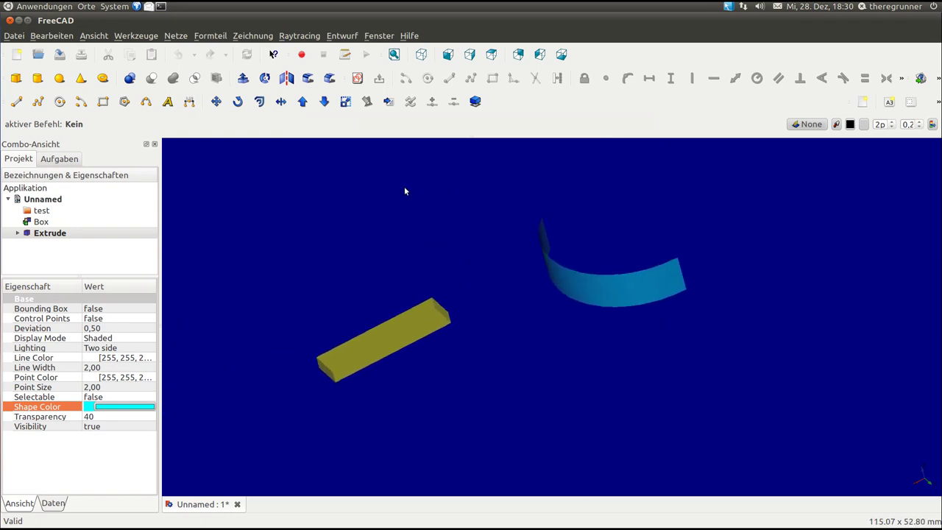
pyautogui.click(218, 104)
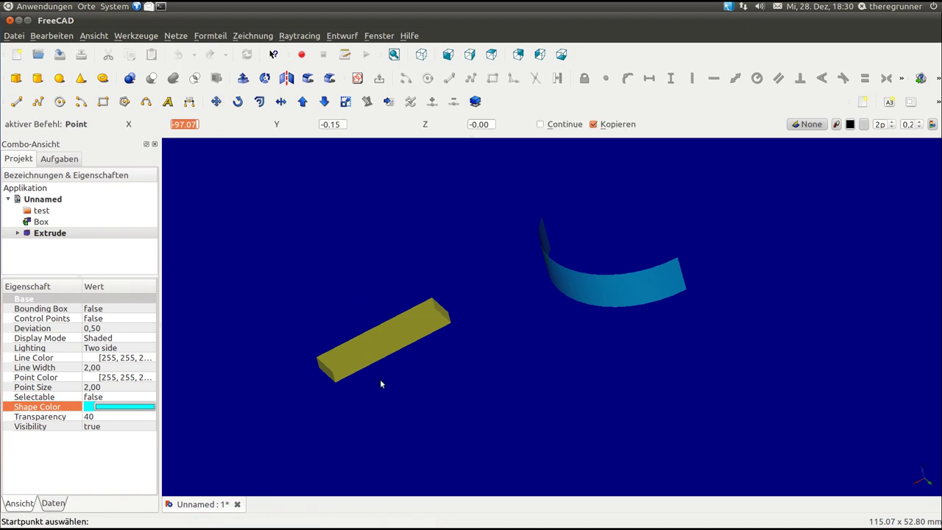
pyautogui.click(405, 335)
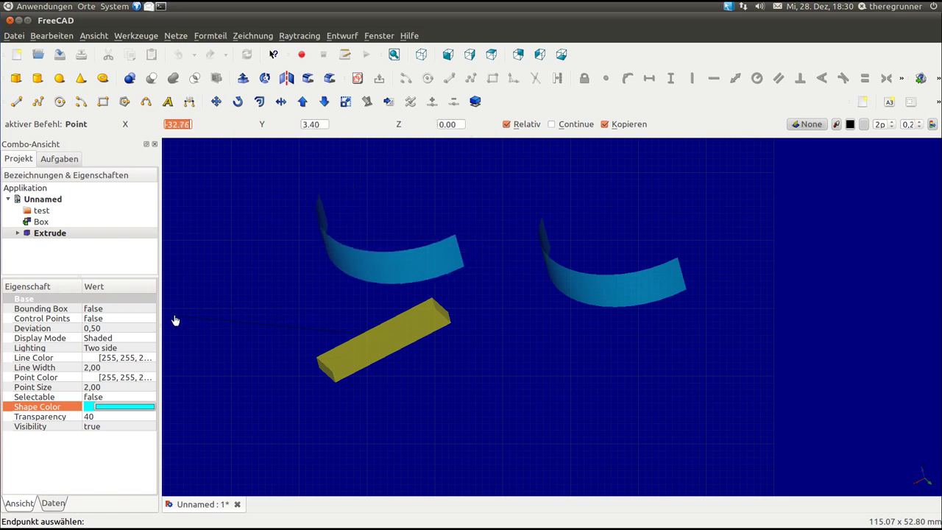
pyautogui.click(359, 397)
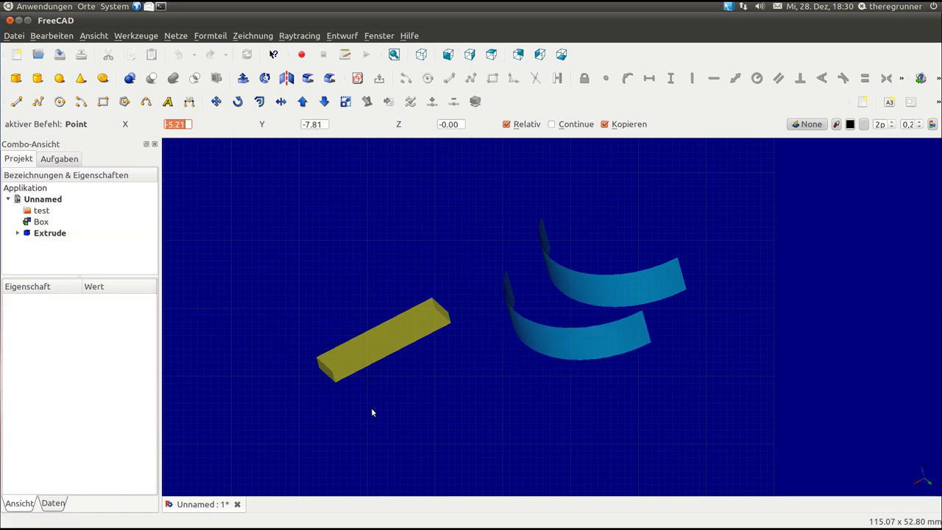
pyautogui.click(368, 399)
pyautogui.scroll(1, 631, 303)
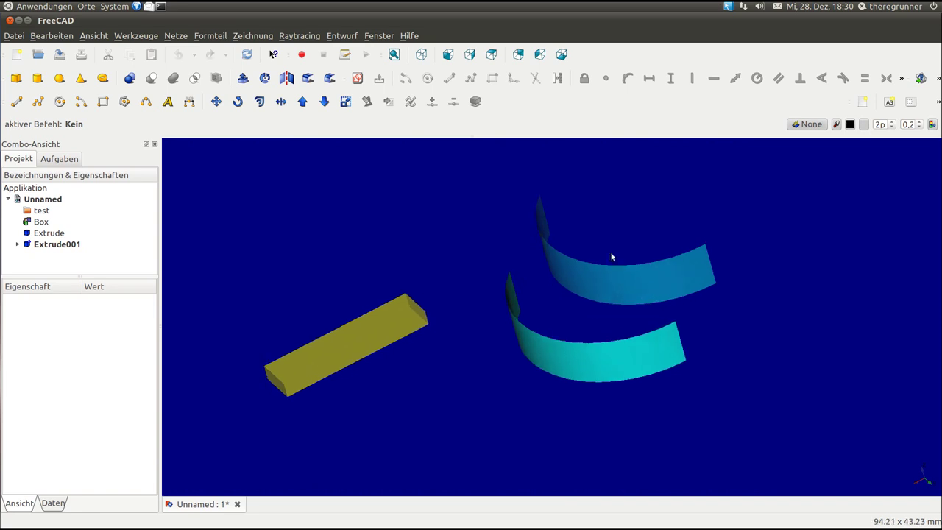
pyautogui.scroll(-1, 595, 211)
pyautogui.scroll(-1, 637, 284)
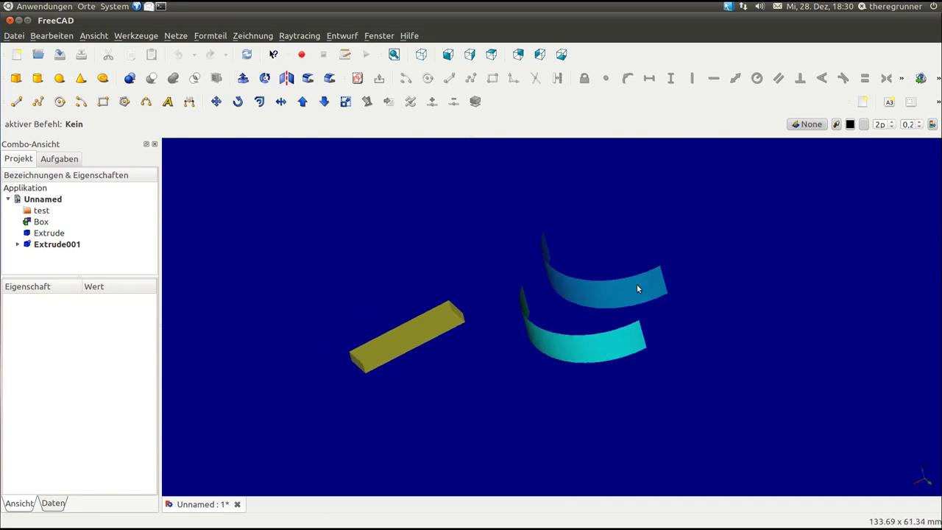
pyautogui.scroll(1, 638, 286)
pyautogui.click(61, 234)
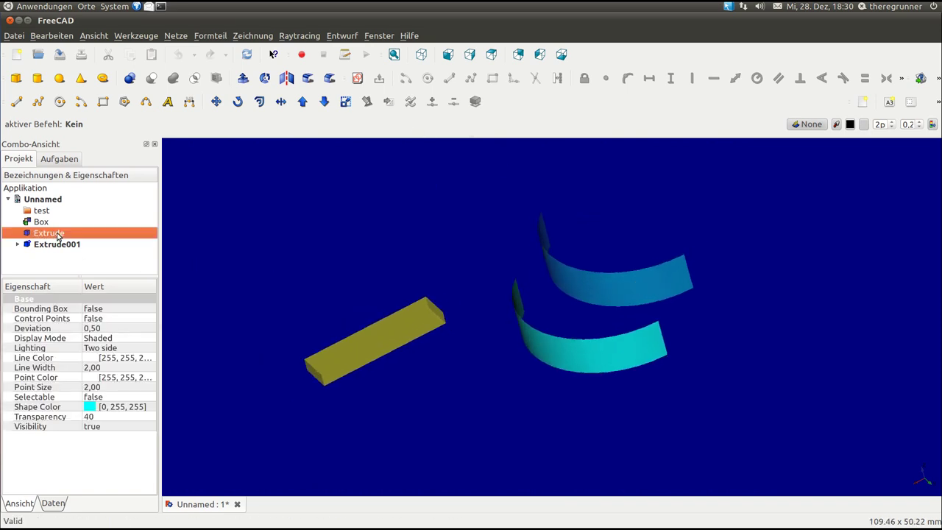
# Step: Delete the test group from the project tree
pyautogui.moveTo(48, 237)
pyautogui.mouseDown()
pyautogui.moveTo(61, 225)
pyautogui.moveTo(43, 213)
pyautogui.mouseUp()
pyautogui.click(38, 213)
pyautogui.rightClick(38, 213)
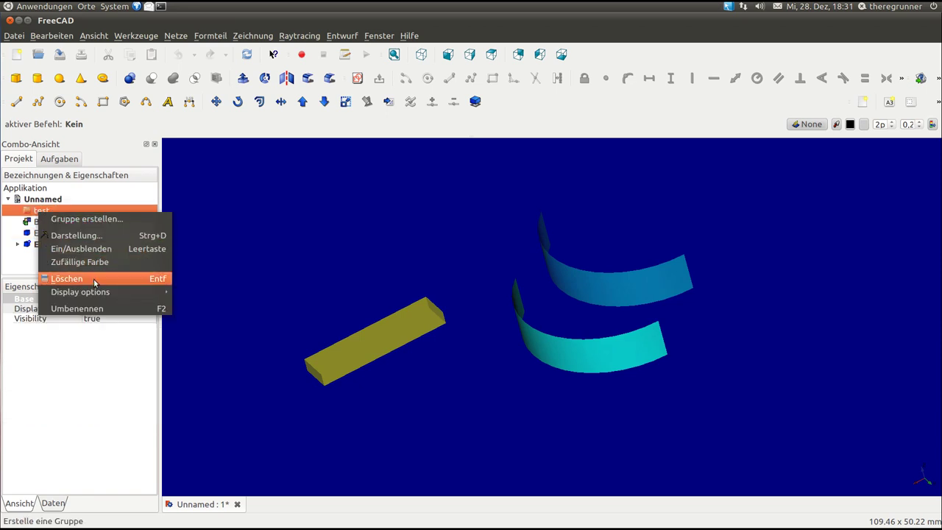
pyautogui.click(94, 278)
# Step: Create a new empty group named Gruppe and orbit the scene
pyautogui.click(87, 207)
pyautogui.moveTo(63, 234)
pyautogui.mouseDown()
pyautogui.moveTo(52, 249)
pyautogui.moveTo(46, 237)
pyautogui.moveTo(44, 251)
pyautogui.mouseUp()
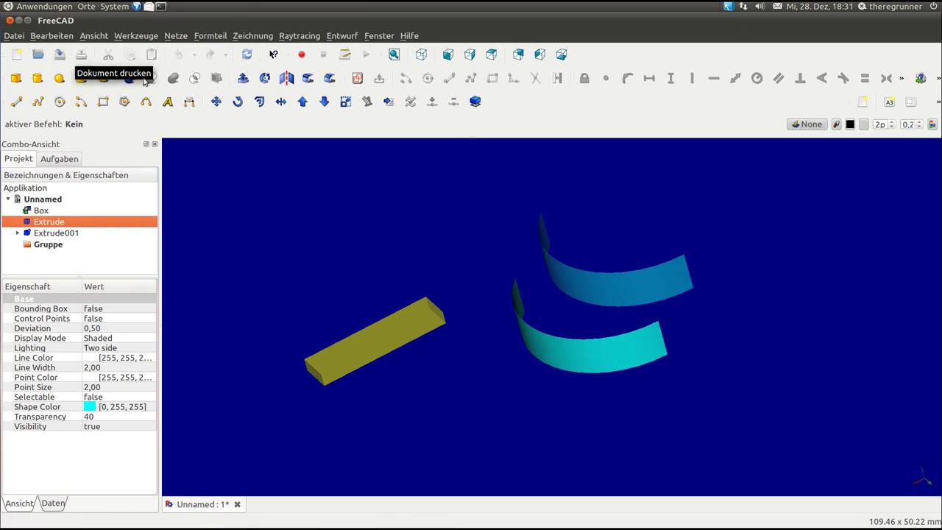
pyautogui.click(51, 35)
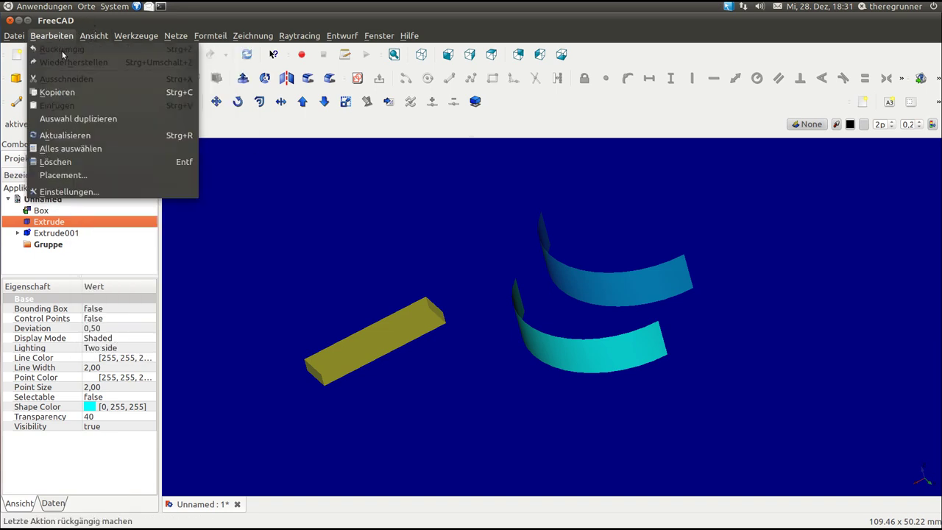
pyautogui.click(81, 21)
pyautogui.moveTo(635, 320)
pyautogui.mouseDown(button='middle')
pyautogui.moveTo(675, 271)
pyautogui.moveTo(702, 266)
pyautogui.moveTo(699, 276)
pyautogui.moveTo(598, 305)
pyautogui.mouseUp(button='middle')
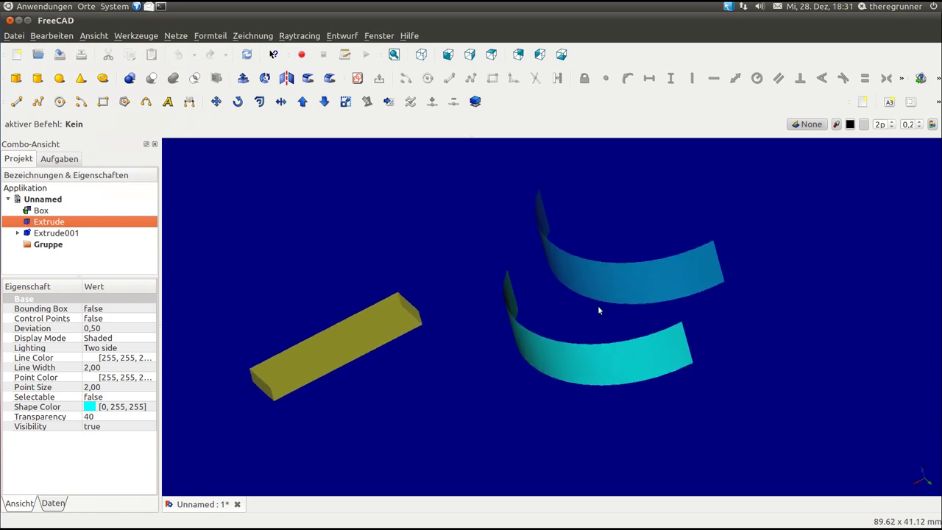
# Step: View the model from Isometric, Front, Top, Rear, Bottom and Right, ending on Front
pyautogui.scroll(2, 597, 305)
pyautogui.scroll(-1, 597, 306)
pyautogui.scroll(-2, 598, 305)
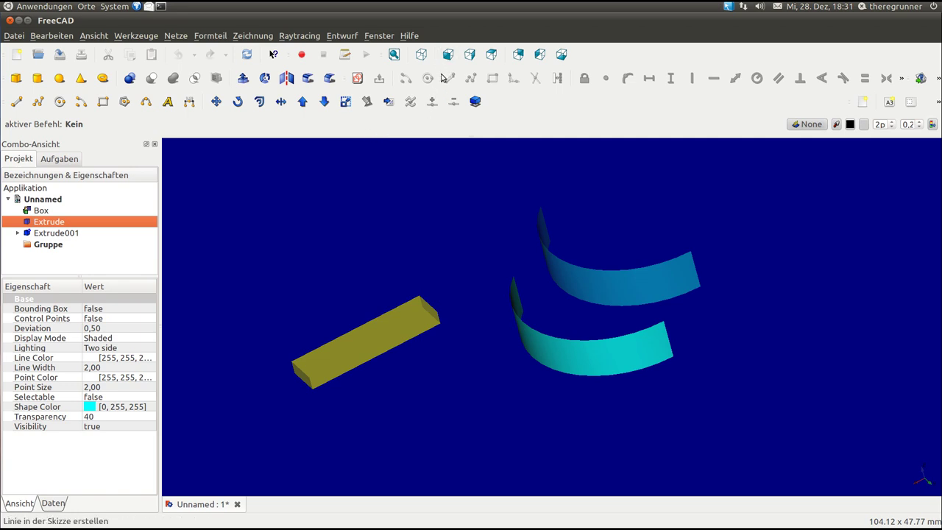
pyautogui.click(421, 56)
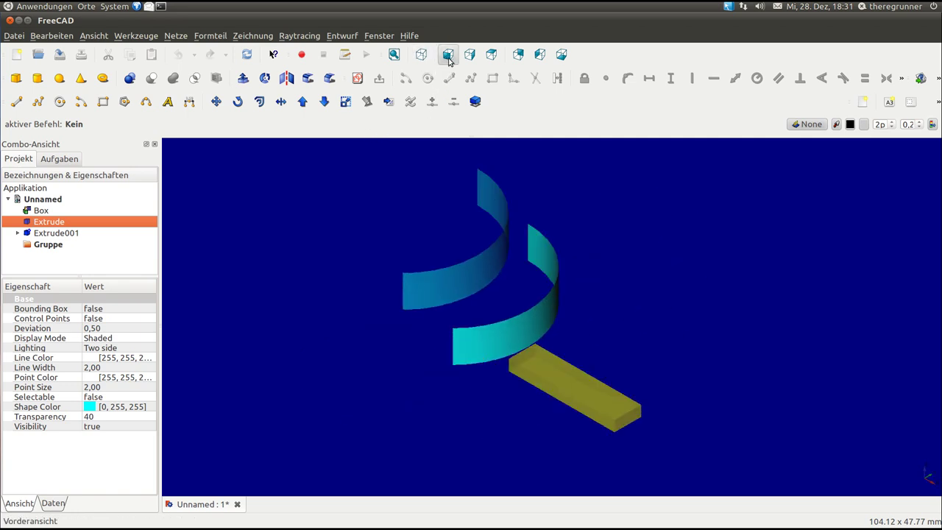
pyautogui.click(448, 55)
pyautogui.click(469, 56)
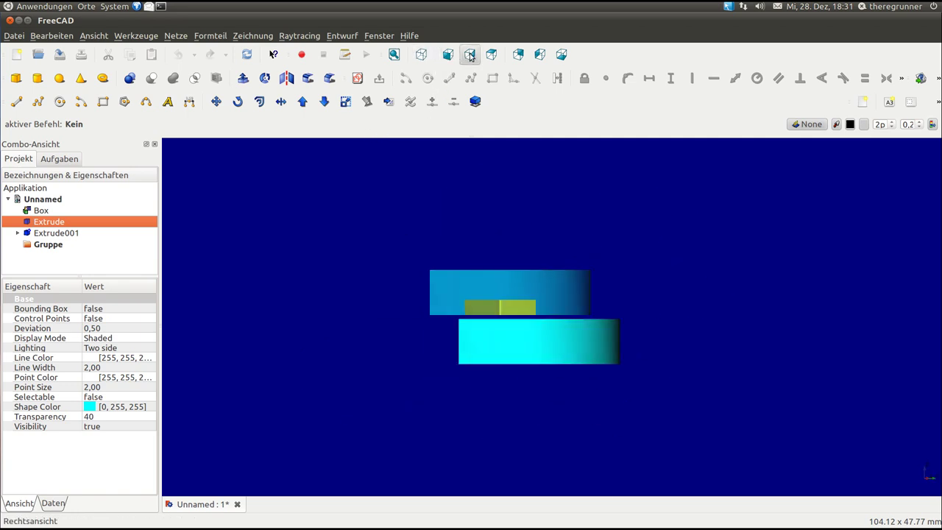
pyautogui.click(518, 56)
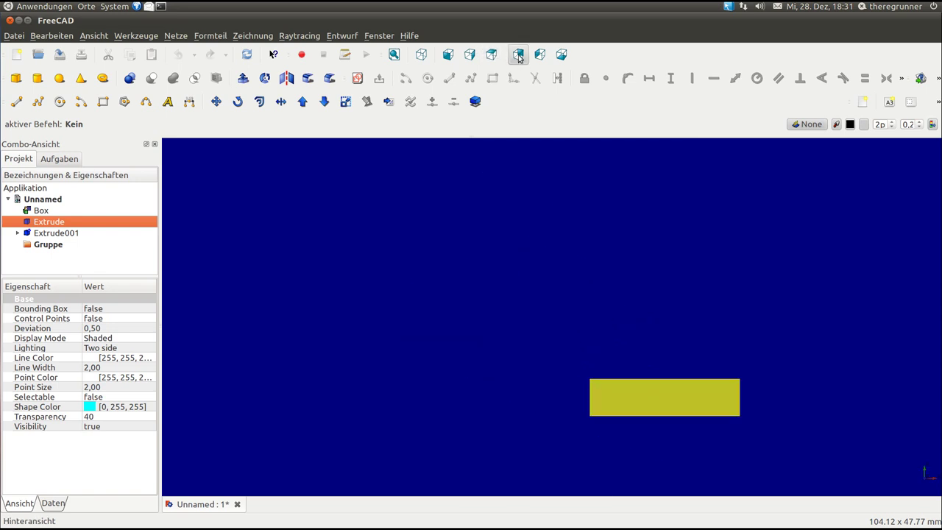
pyautogui.click(561, 56)
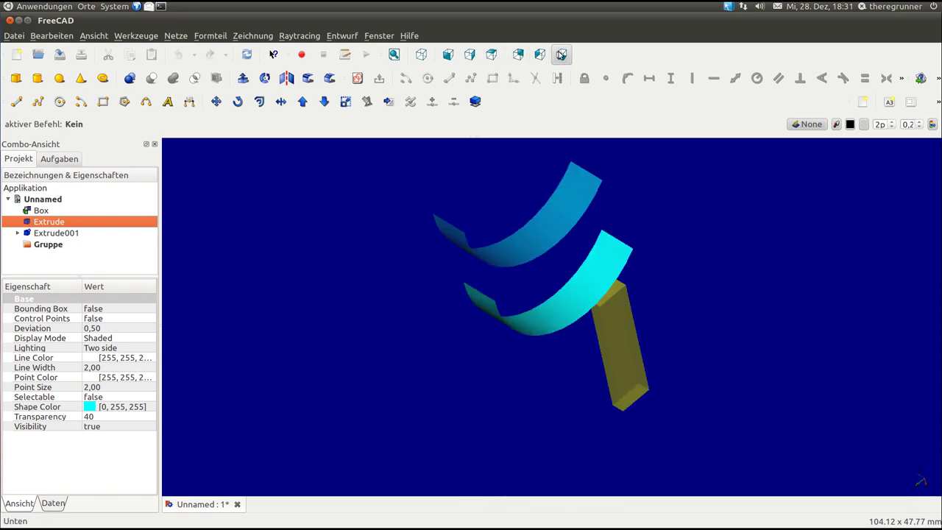
pyautogui.click(540, 55)
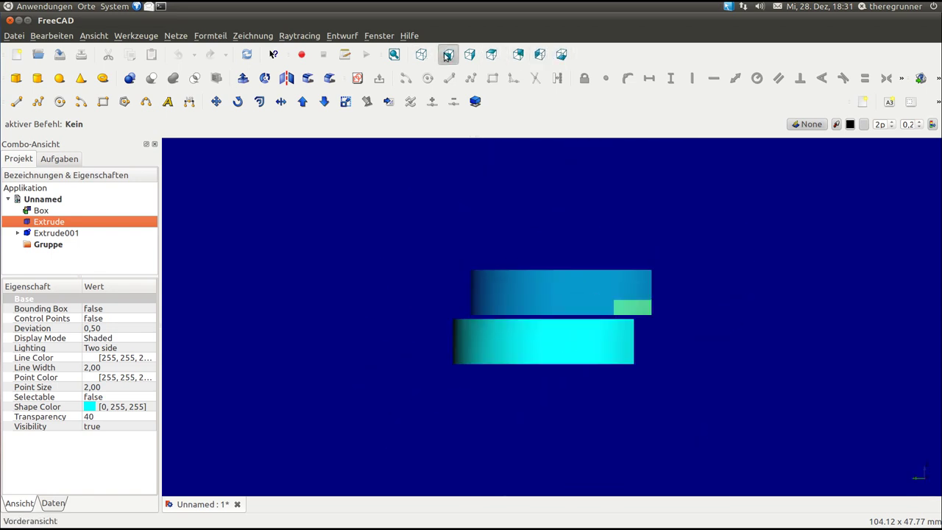
pyautogui.click(447, 57)
pyautogui.click(94, 36)
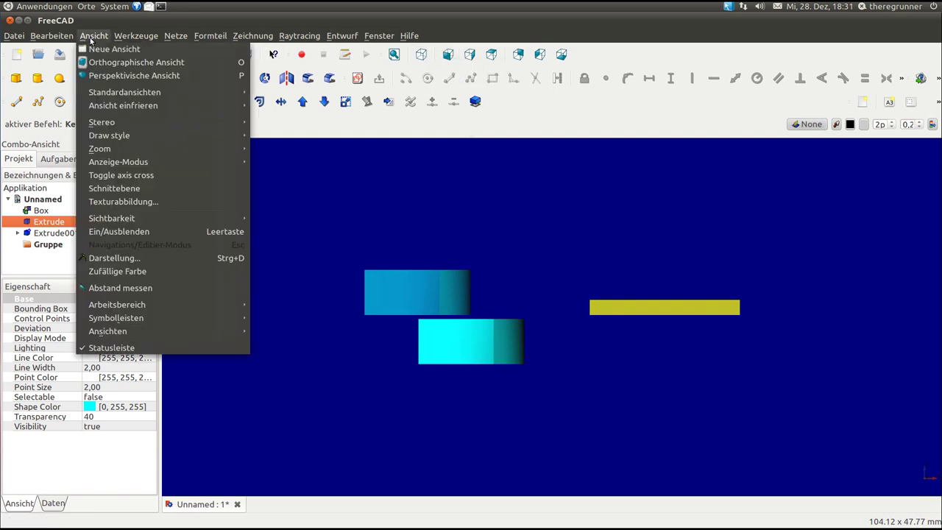
# Step: Set the 3D view background to a Farbverlauf gradient with Mittlere Farbe in Einstellungen
pyautogui.moveTo(52, 35)
pyautogui.click(70, 194)
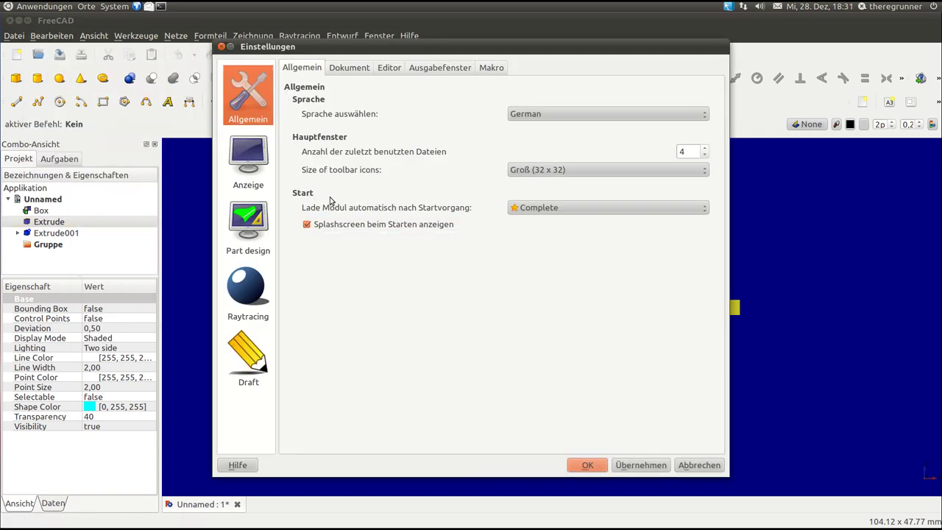
pyautogui.click(248, 162)
pyautogui.click(343, 68)
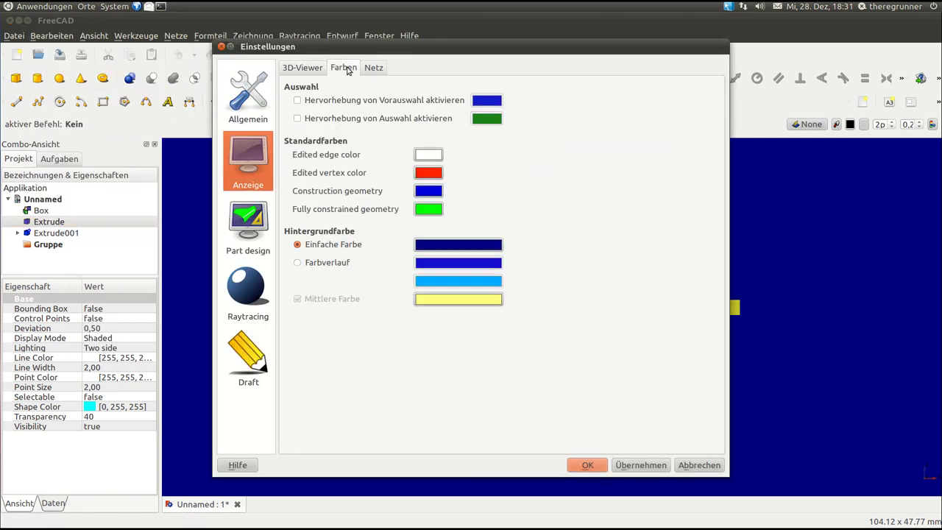
pyautogui.click(302, 262)
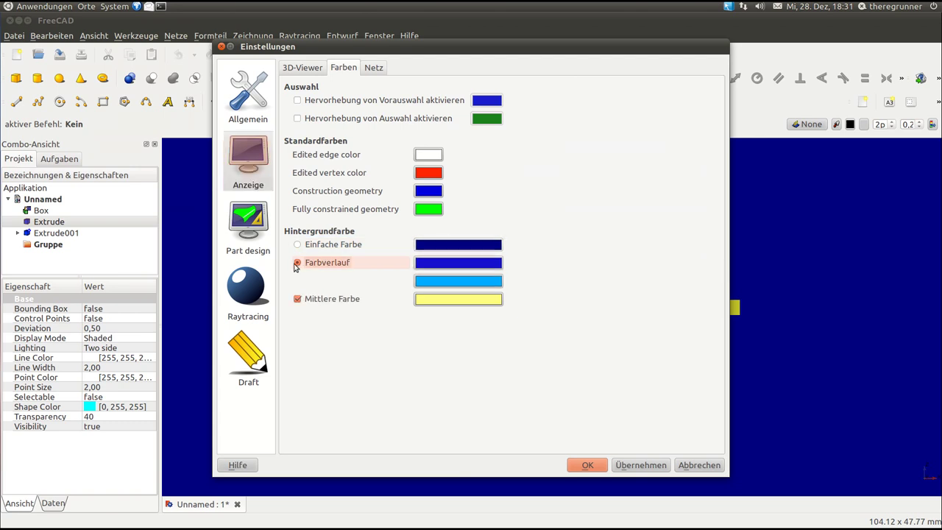
pyautogui.click(631, 466)
pyautogui.click(581, 465)
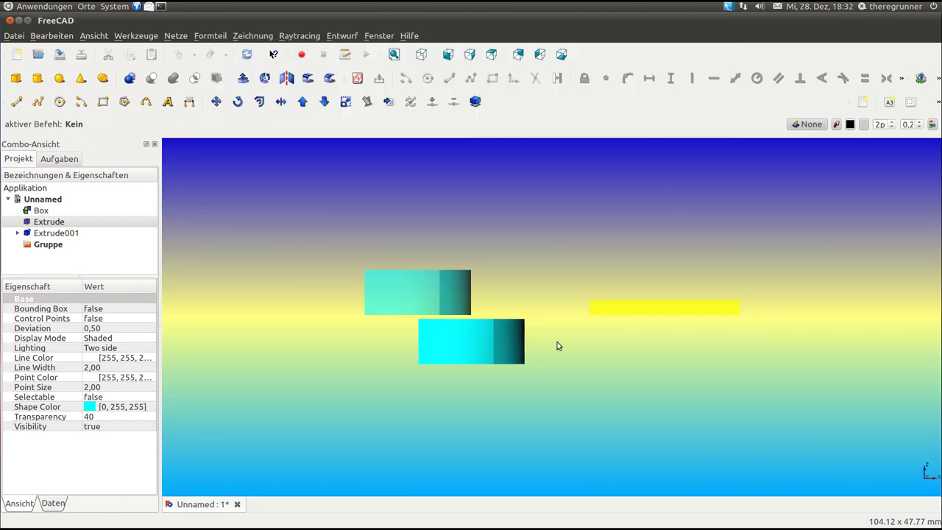
pyautogui.scroll(2, 538, 322)
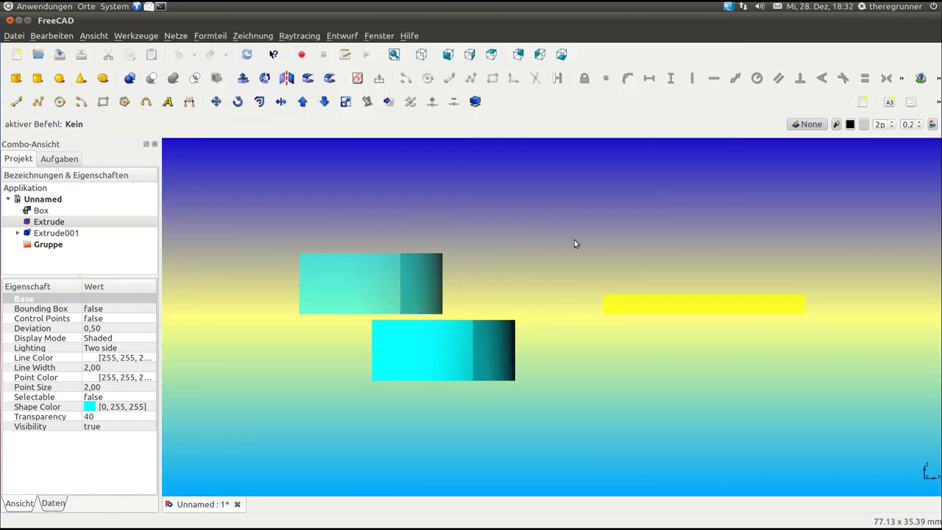
pyautogui.moveTo(573, 243)
pyautogui.mouseDown(button='middle')
pyautogui.moveTo(538, 272)
pyautogui.moveTo(572, 319)
pyautogui.moveTo(565, 309)
pyautogui.mouseUp(button='middle')
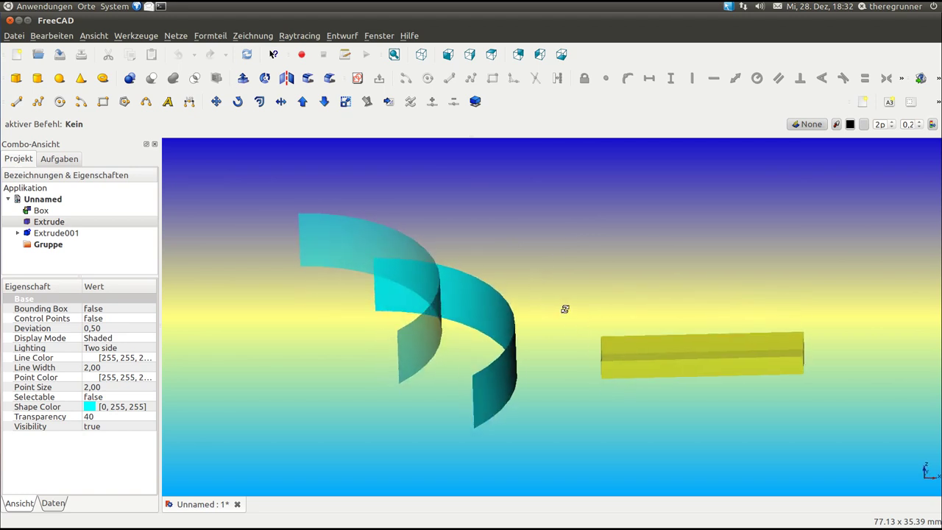
pyautogui.moveTo(673, 277)
pyautogui.mouseDown(button='middle')
pyautogui.moveTo(214, 332)
pyautogui.moveTo(536, 315)
pyautogui.moveTo(610, 304)
pyautogui.moveTo(528, 311)
pyautogui.moveTo(669, 272)
pyautogui.moveTo(665, 295)
pyautogui.moveTo(525, 326)
pyautogui.moveTo(514, 311)
pyautogui.moveTo(502, 313)
pyautogui.moveTo(559, 314)
pyautogui.mouseUp(button='middle')
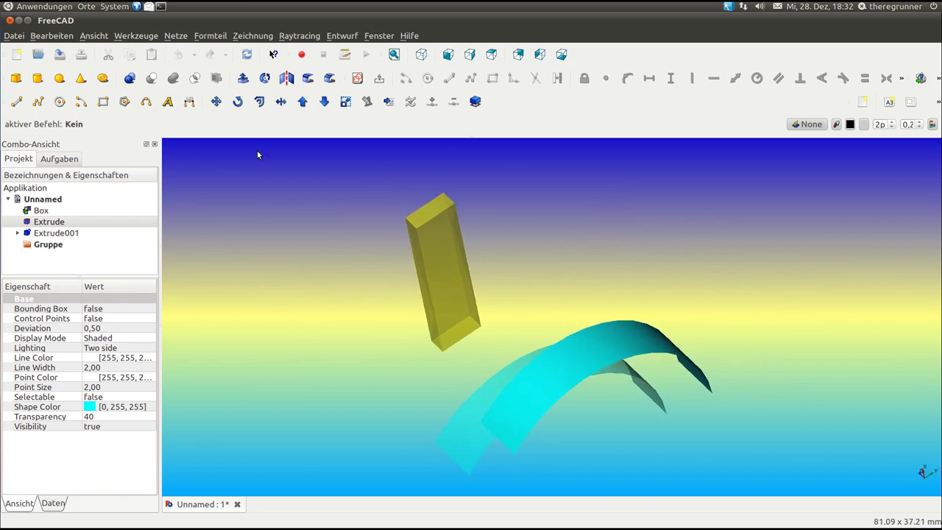
pyautogui.click(94, 35)
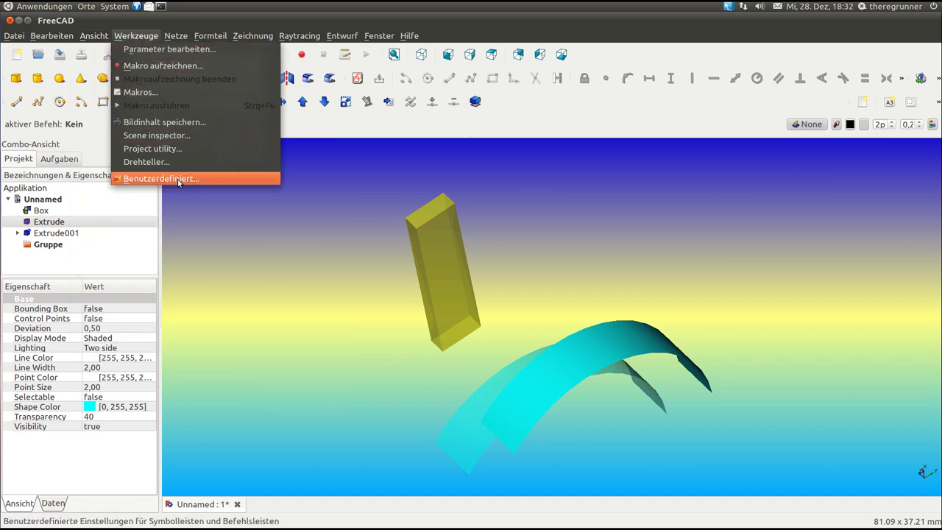
# Step: Spin the model with the Drehteller turntable, stop it, and minimise FreeCAD
pyautogui.click(169, 162)
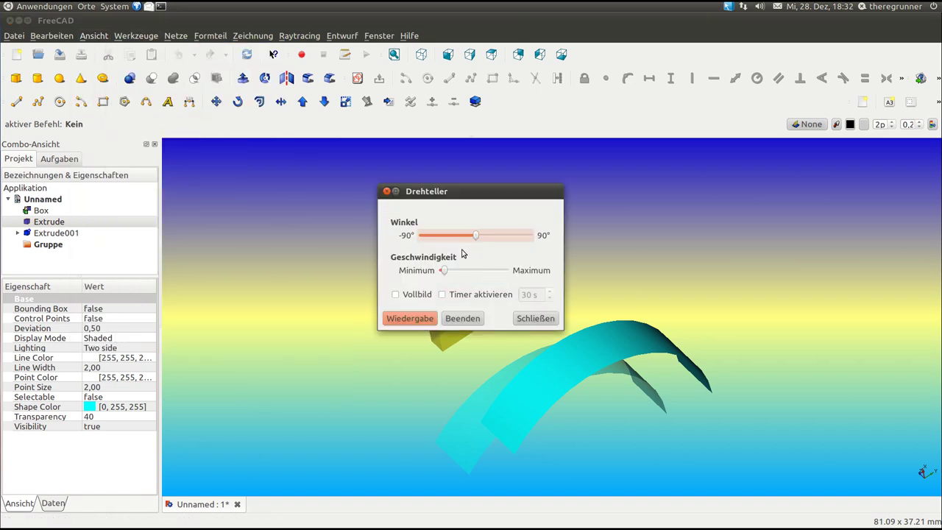
pyautogui.moveTo(471, 191); pyautogui.dragTo(149, 156)
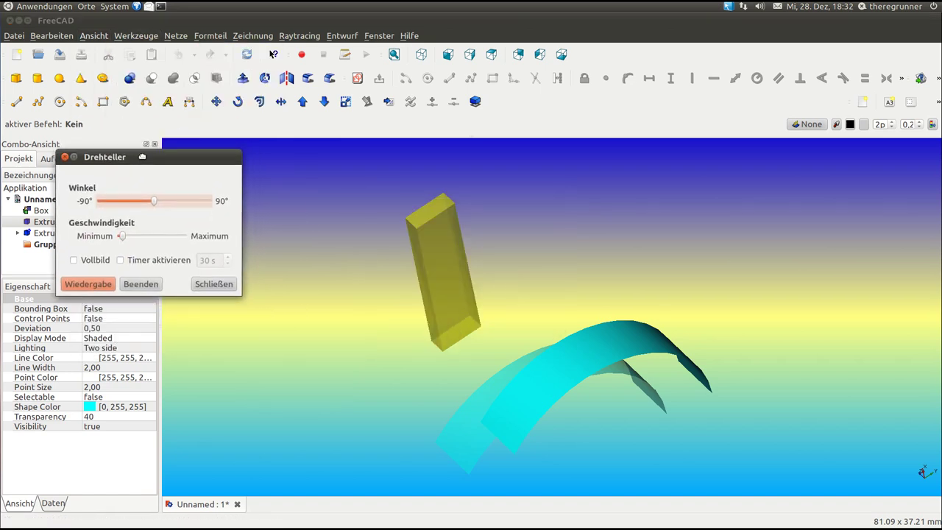
pyautogui.click(100, 287)
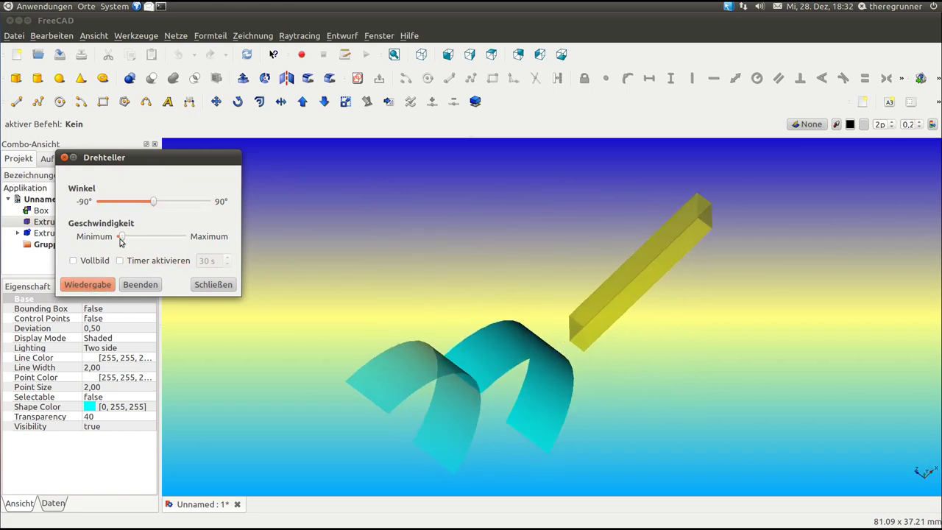
pyautogui.moveTo(121, 236); pyautogui.dragTo(129, 239)
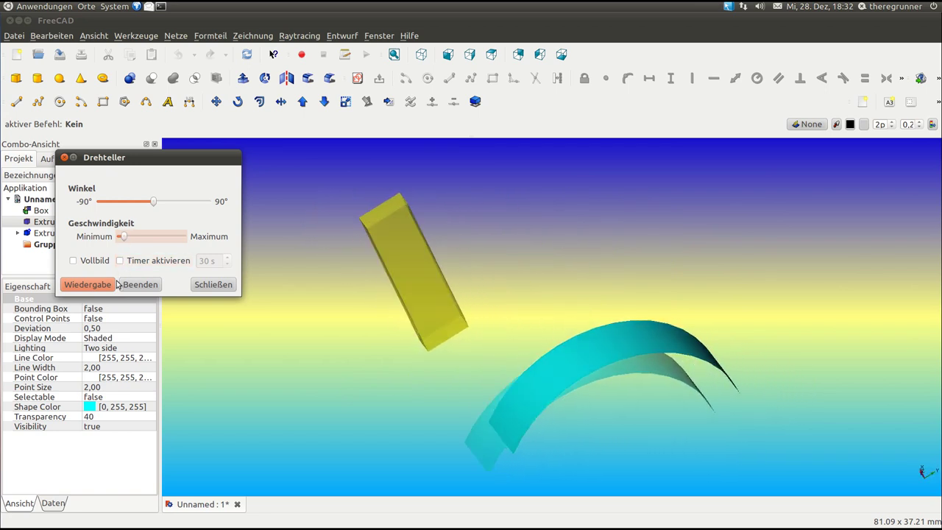
pyautogui.click(143, 287)
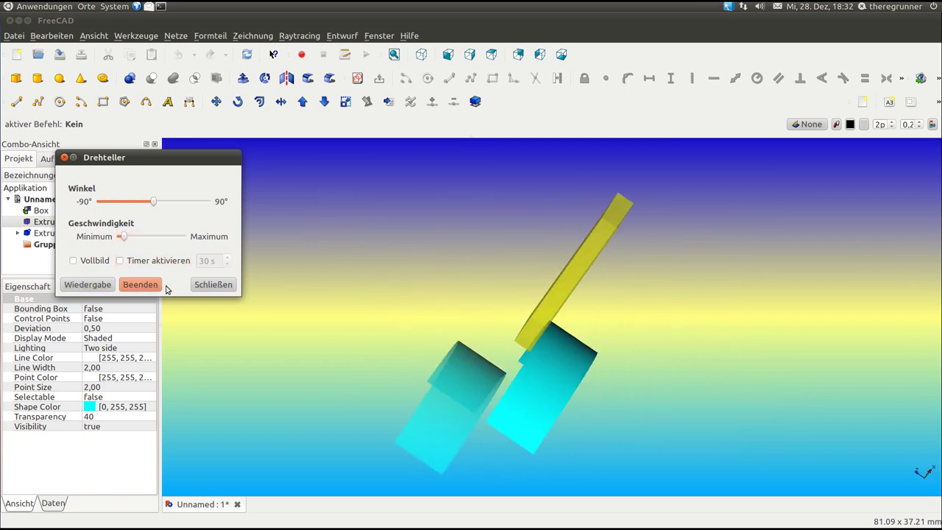
pyautogui.click(226, 286)
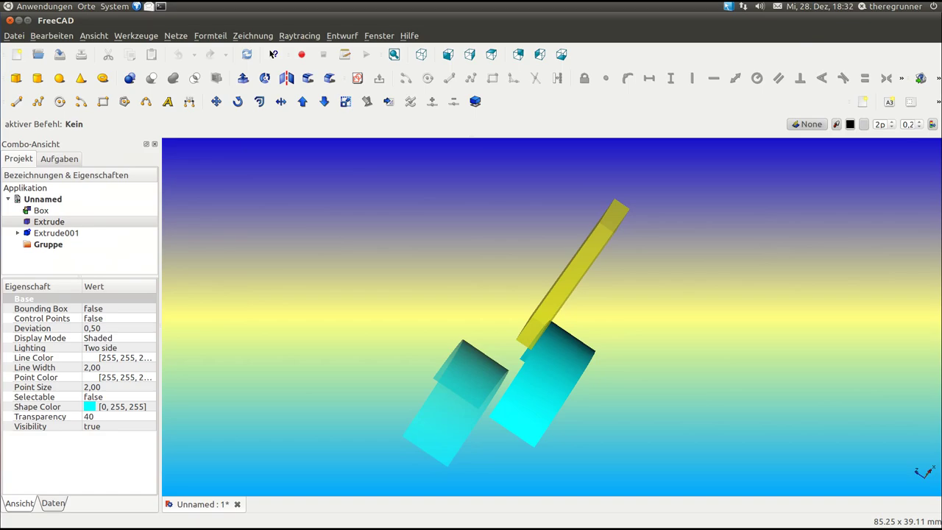
pyautogui.click(20, 21)
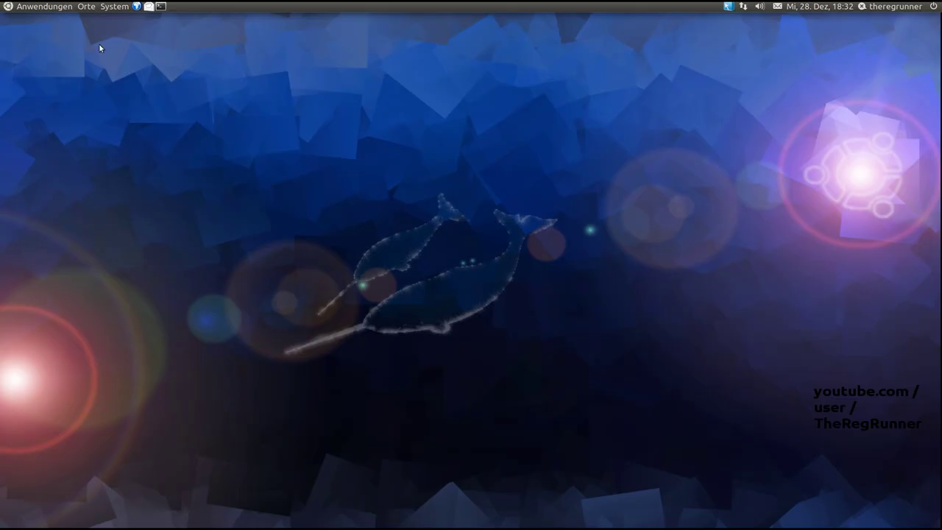